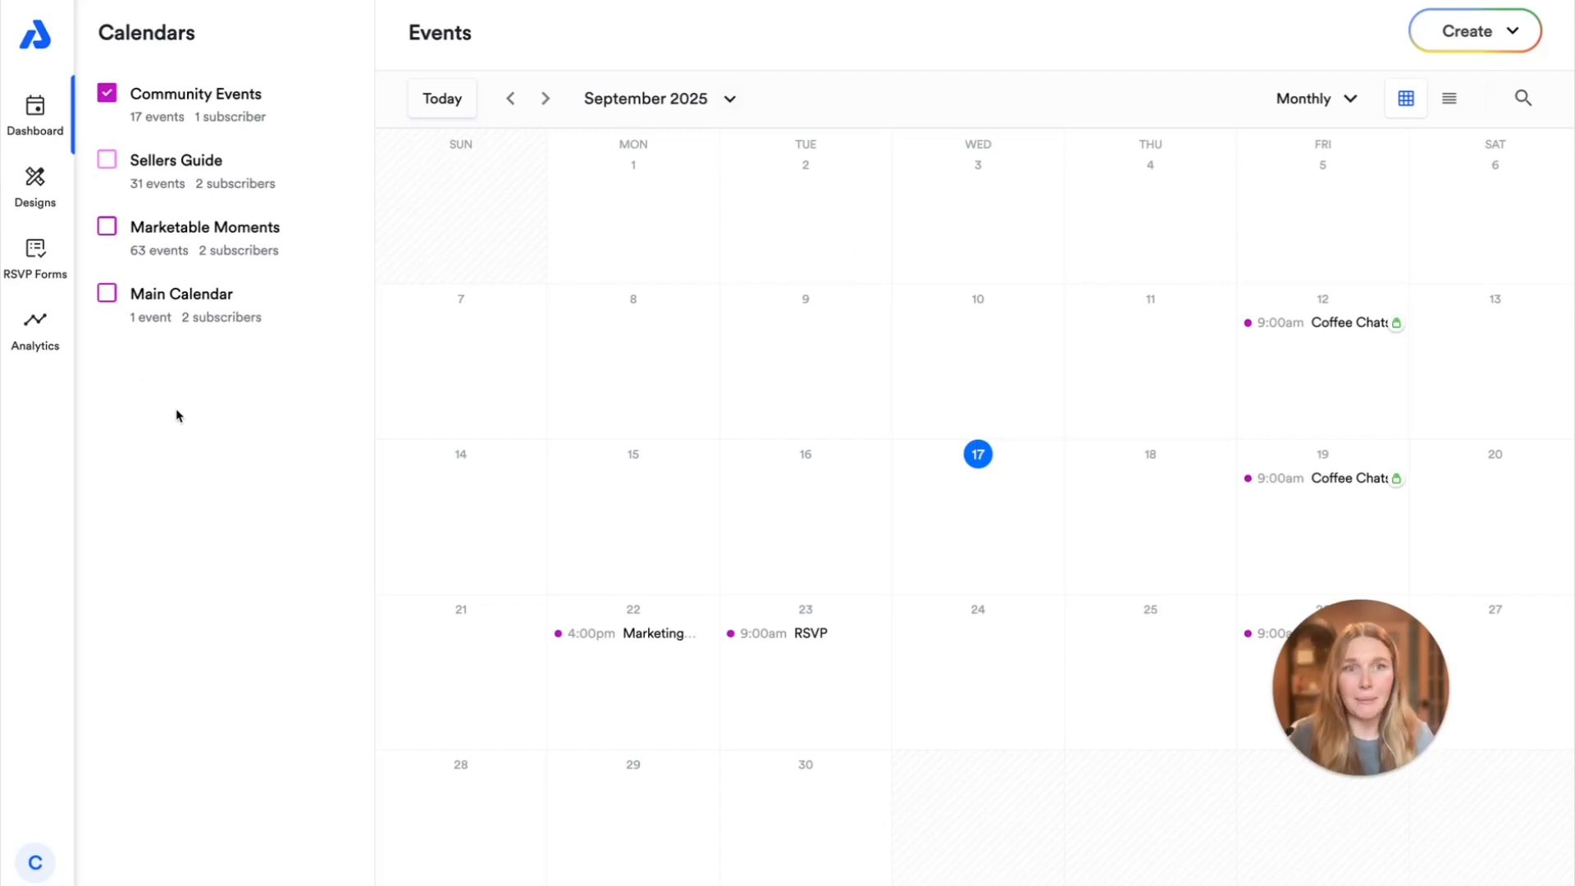
Start a new RSVP form and open its email notification settings
click(33, 248)
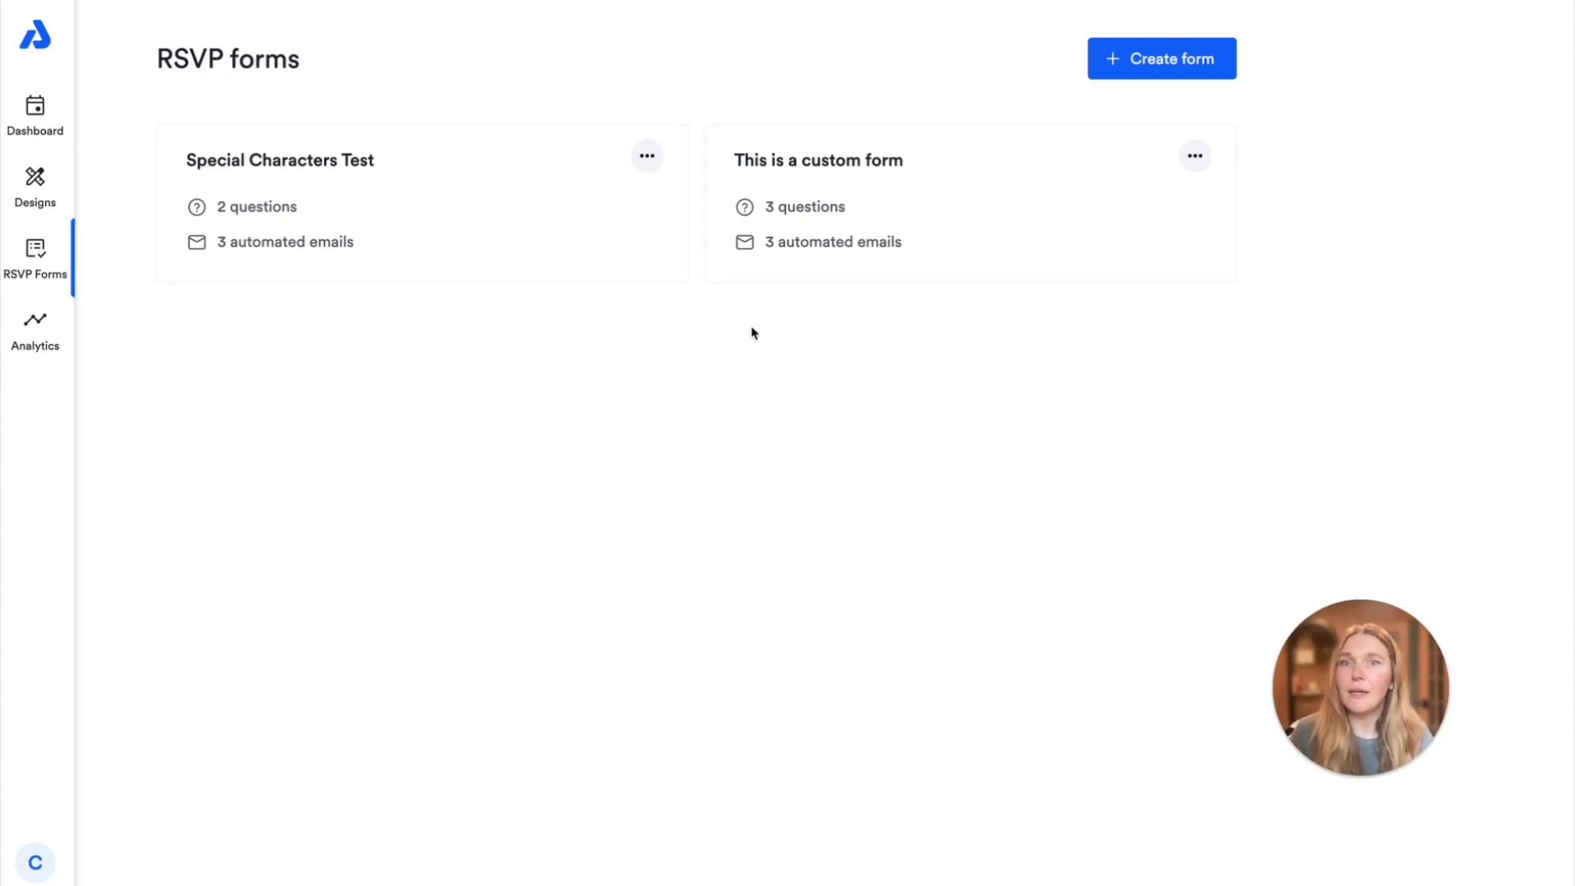
click(1124, 69)
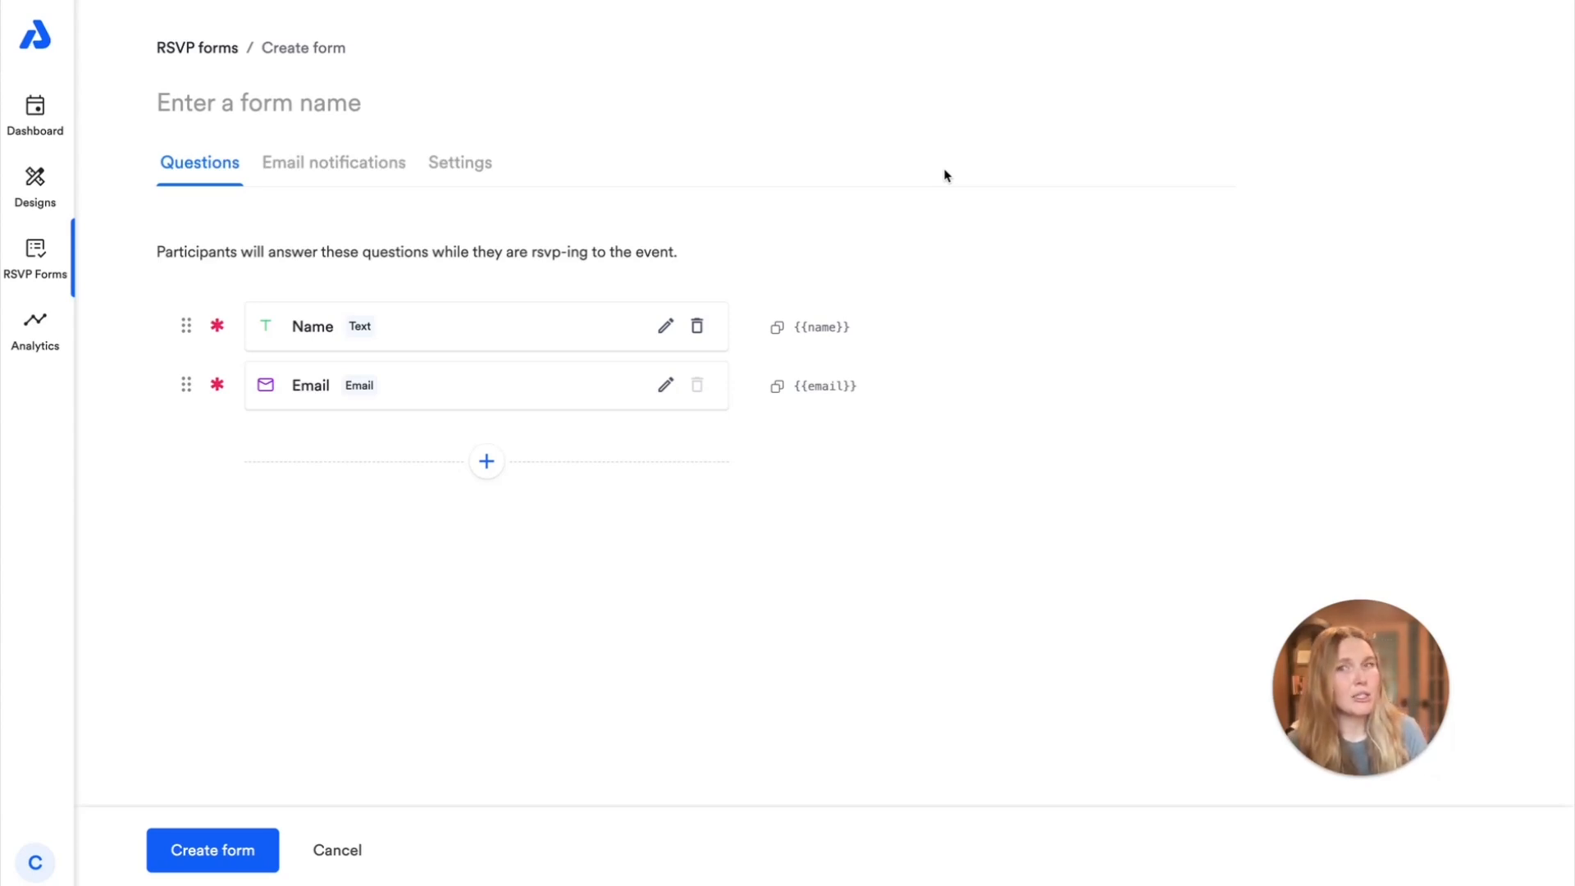
click(344, 166)
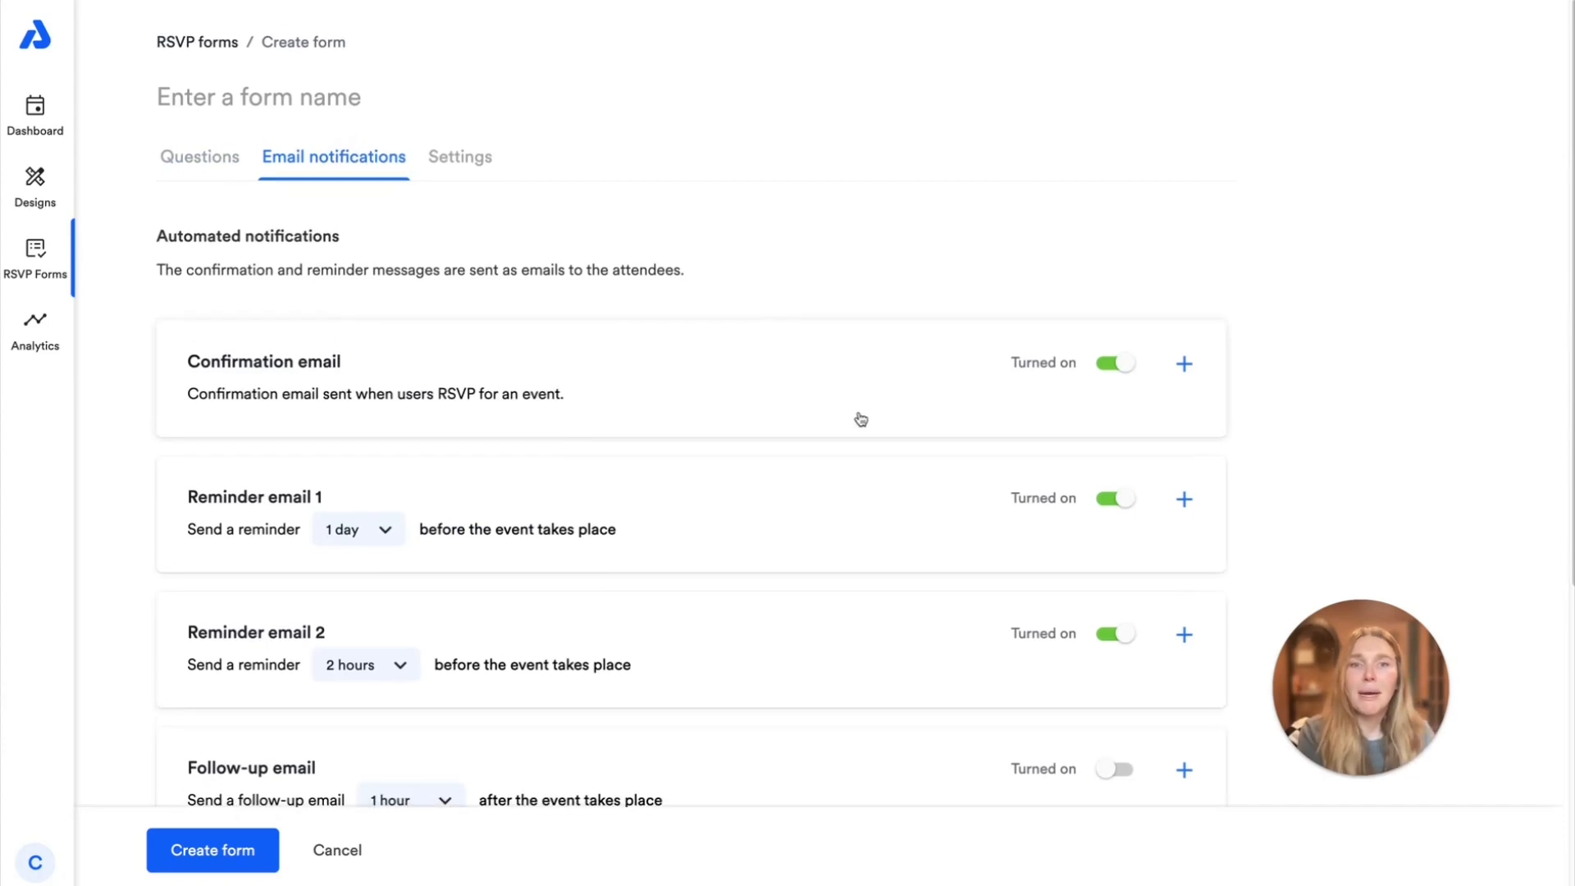
Review the form's automated notifications and examine the template of the manually sent Update email
scroll(858, 418, down, 1)
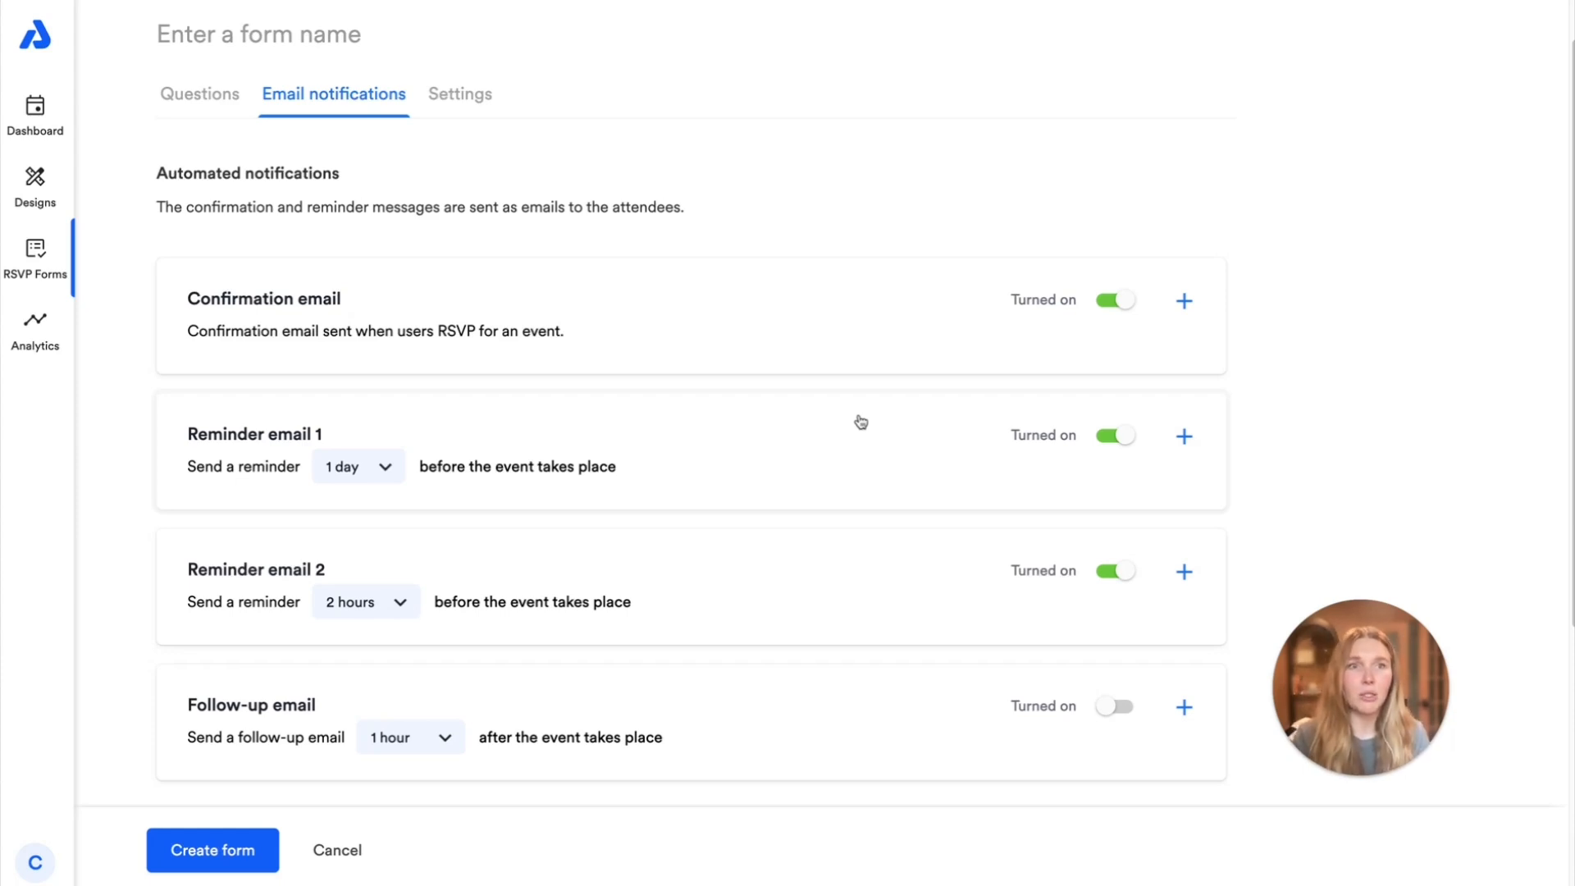
scroll(851, 443, down, 1)
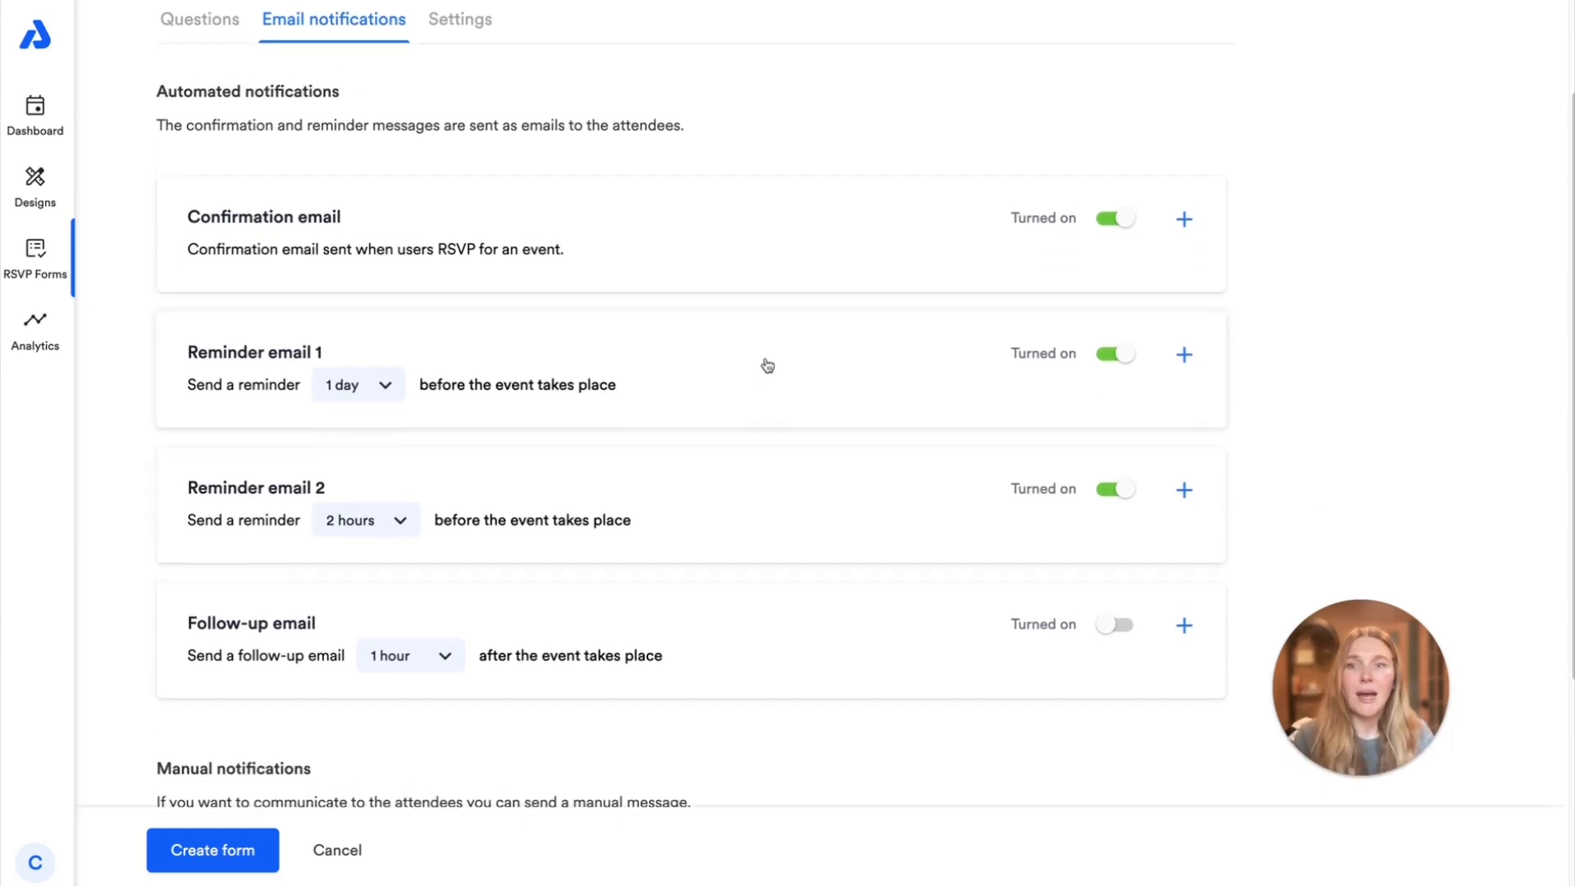
scroll(767, 379, up, 1)
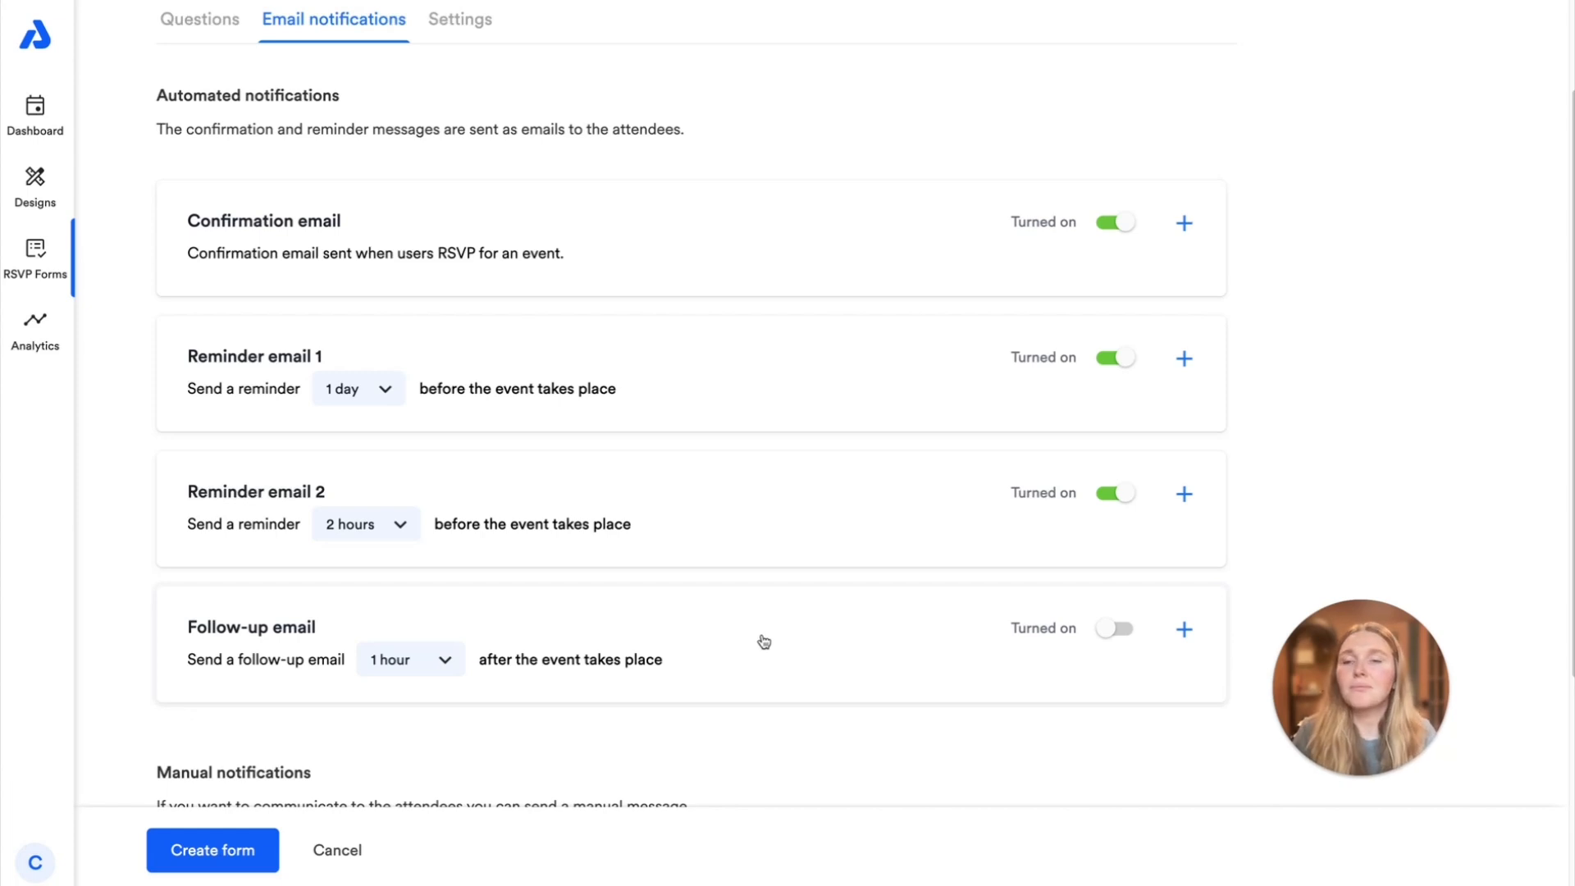
scroll(763, 639, down, 5)
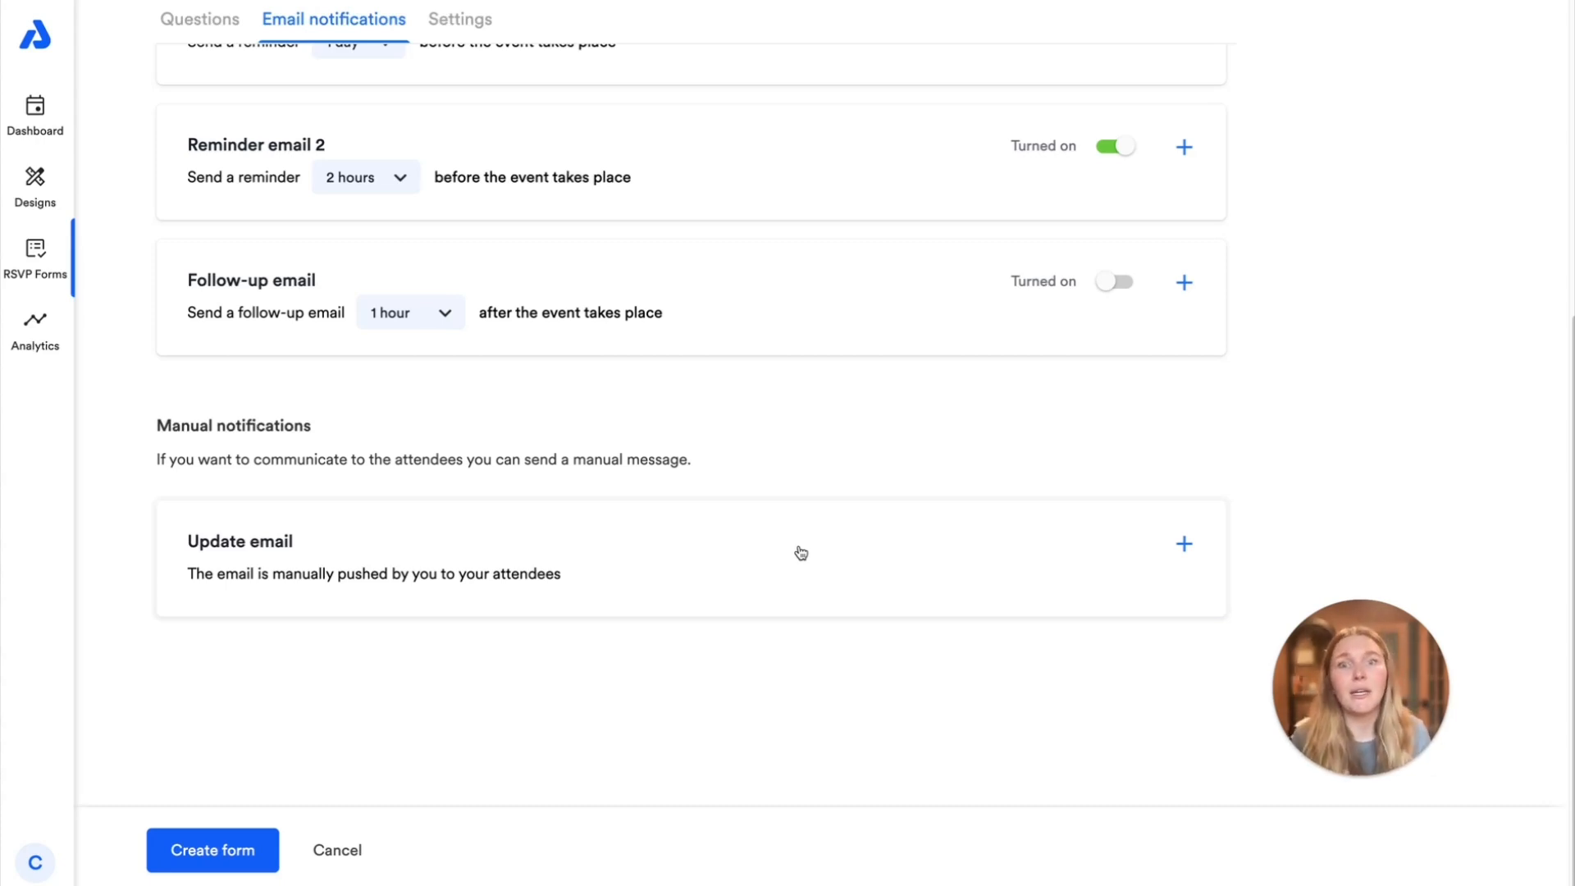
click(834, 534)
scroll(805, 590, down, 5)
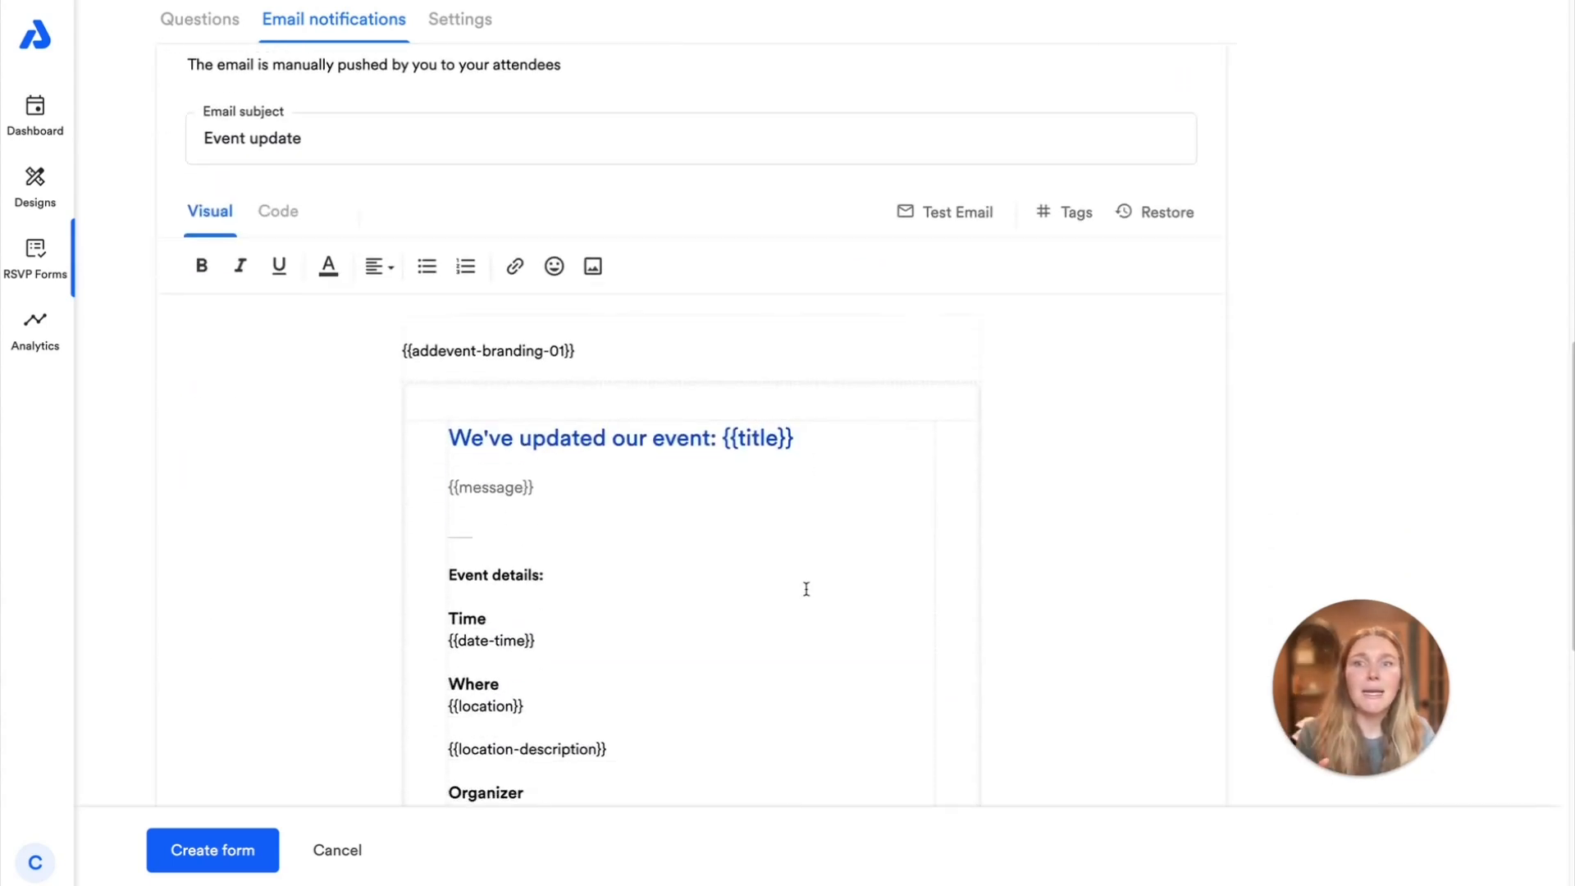
scroll(807, 589, up, 1)
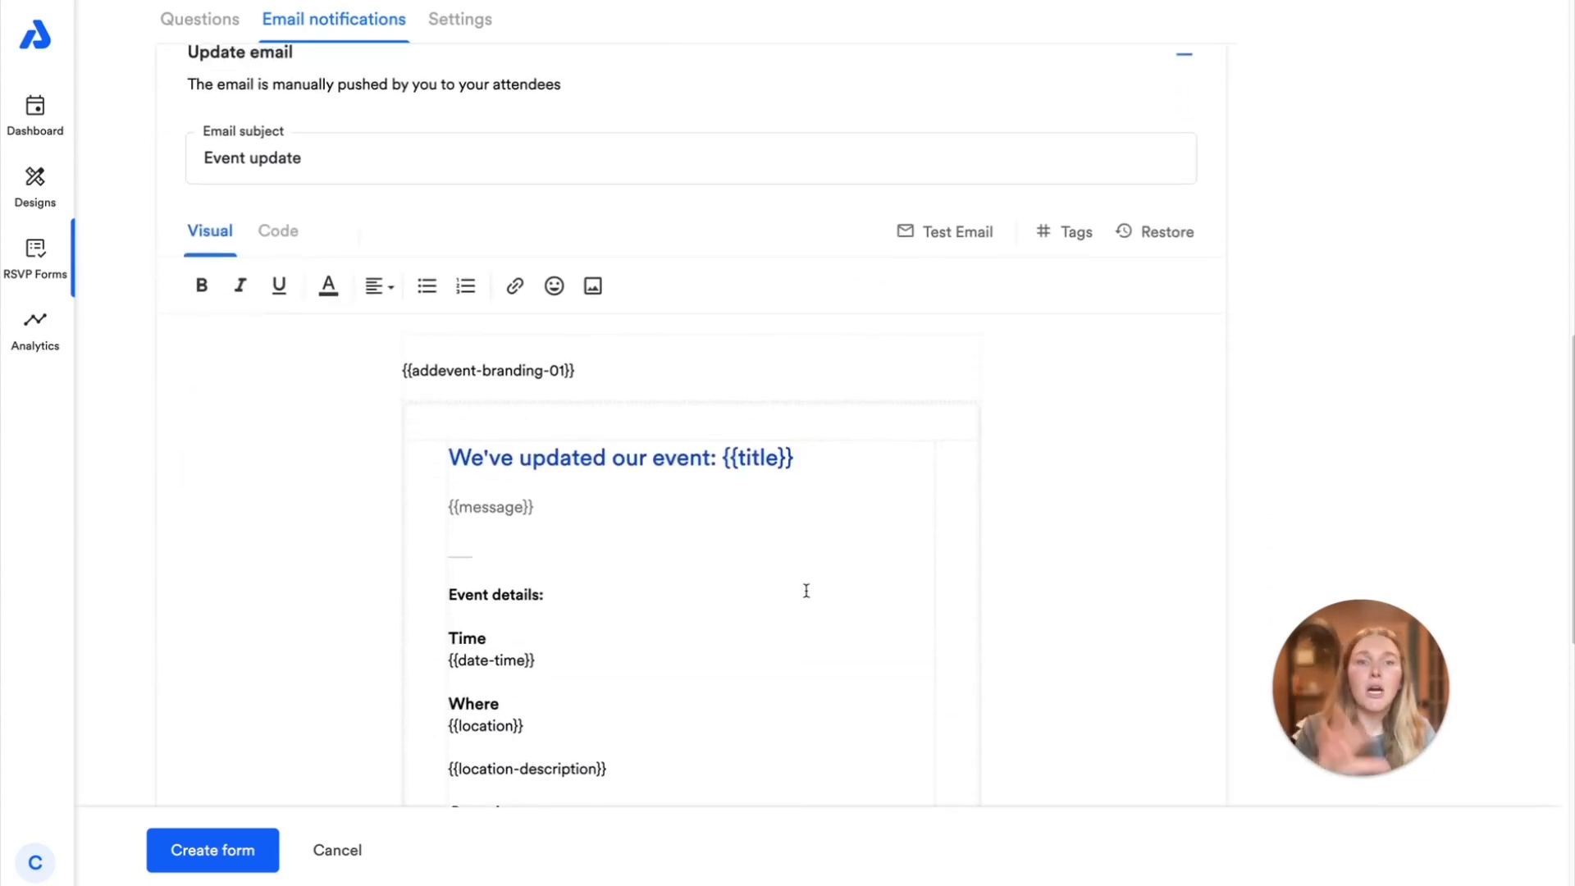
scroll(804, 595, down, 4)
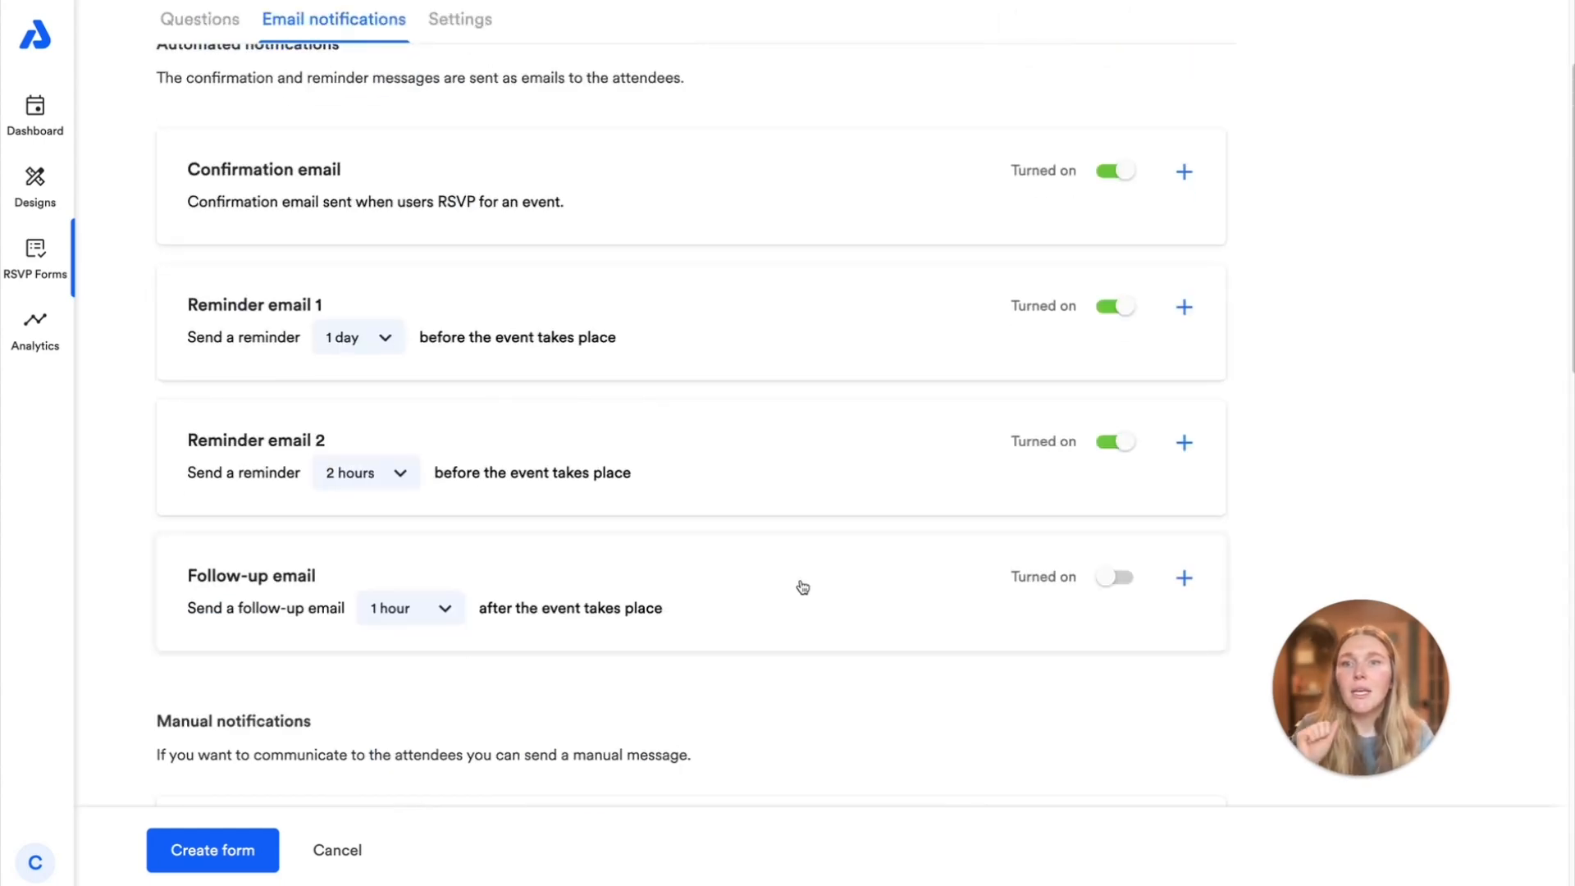
scroll(802, 583, up, 3)
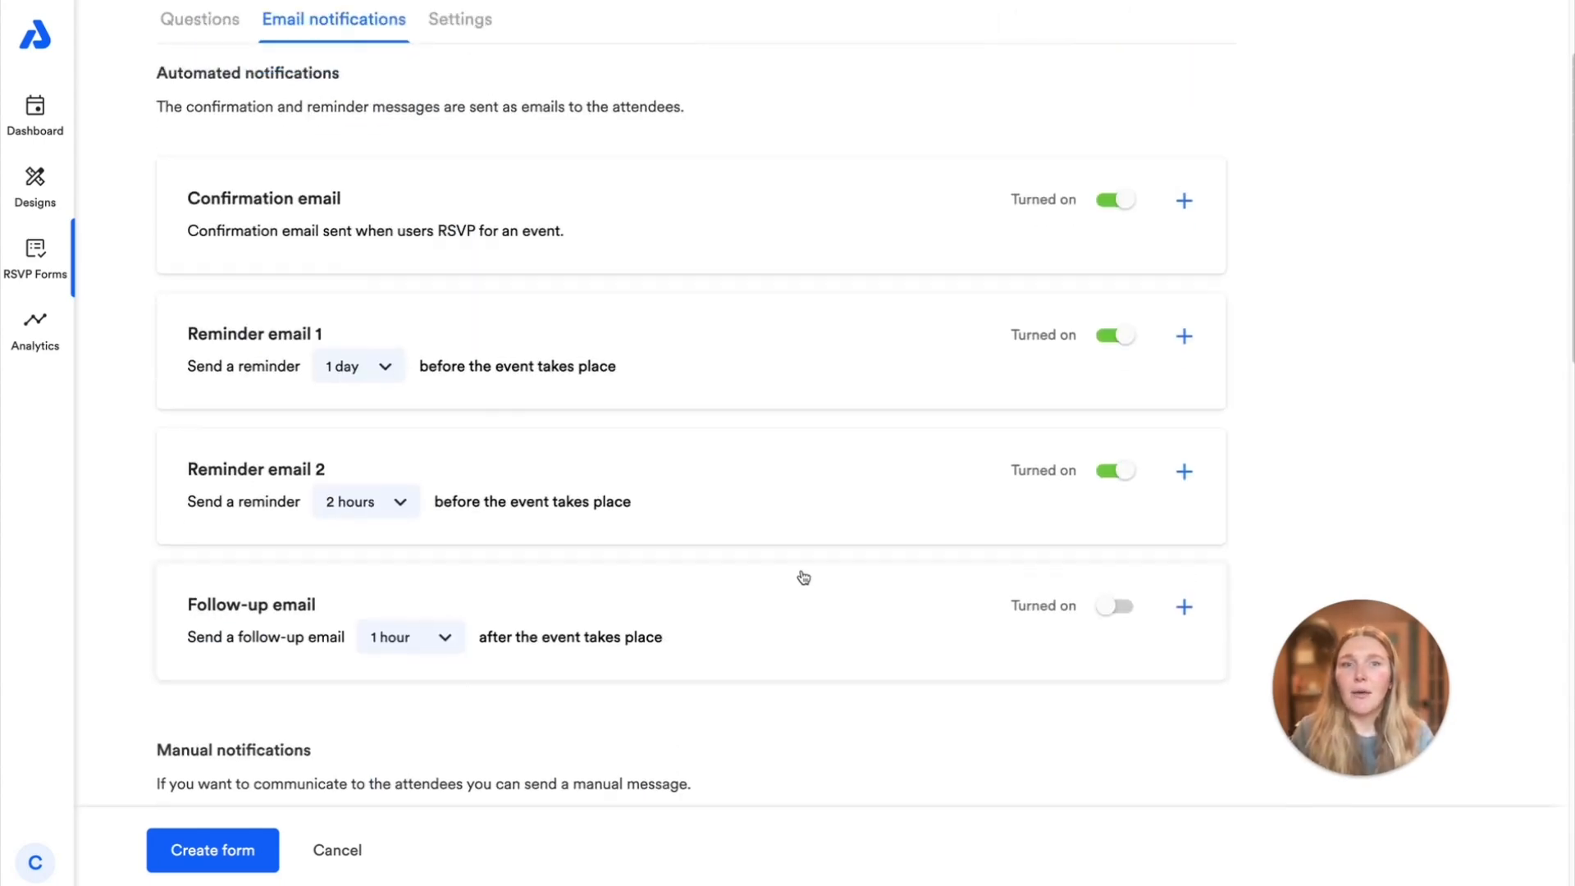
Open the Confirmation email and examine its subject and message body
click(862, 379)
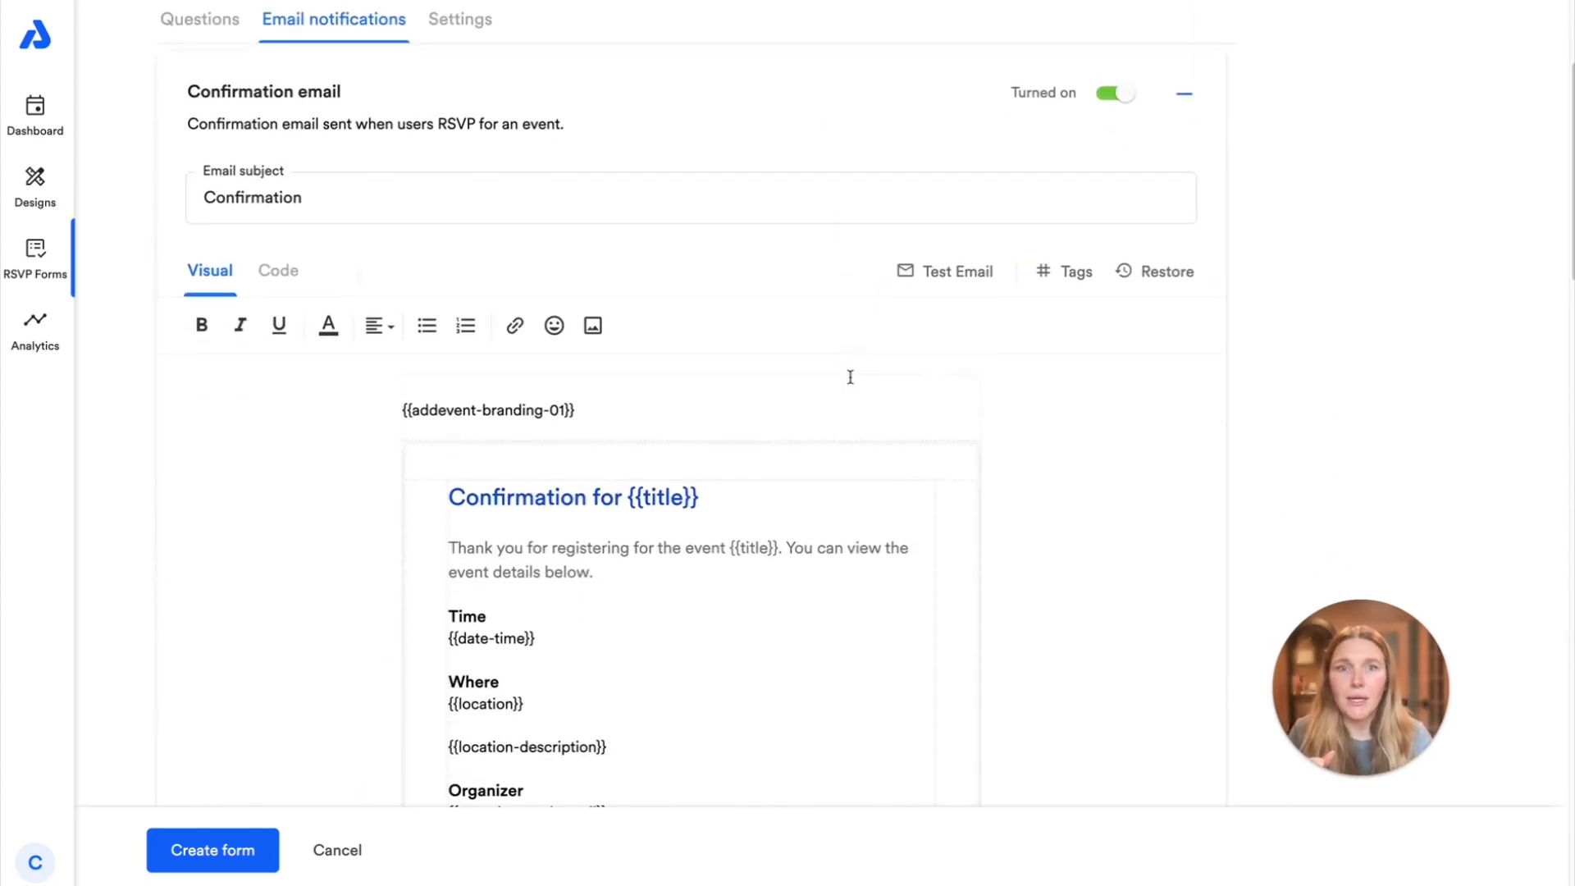
click(408, 196)
double_click(408, 196)
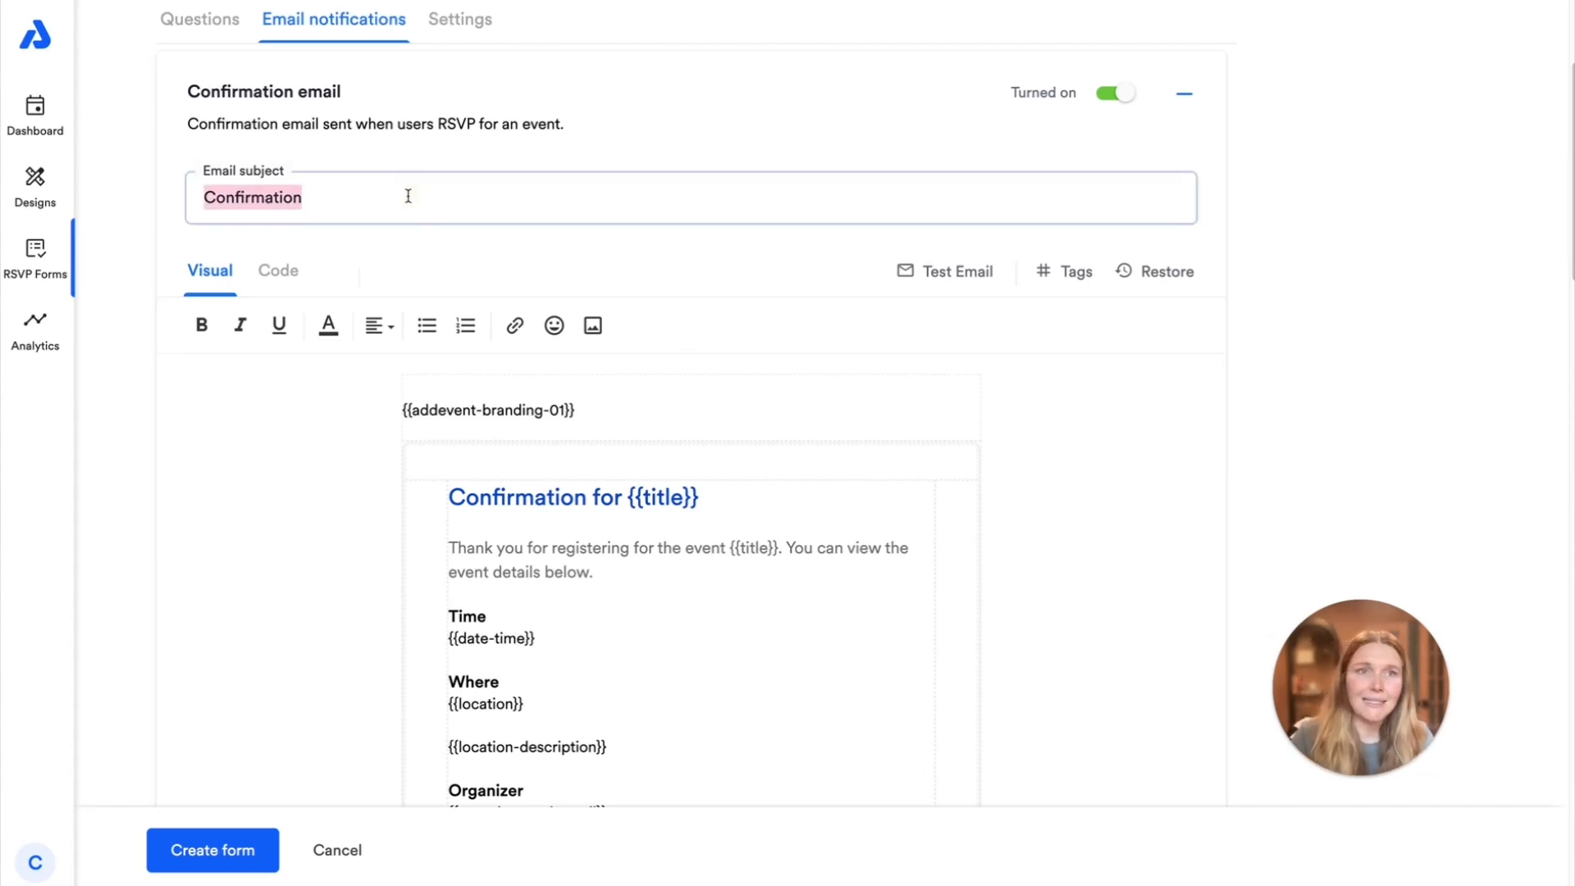
click(407, 196)
click(541, 146)
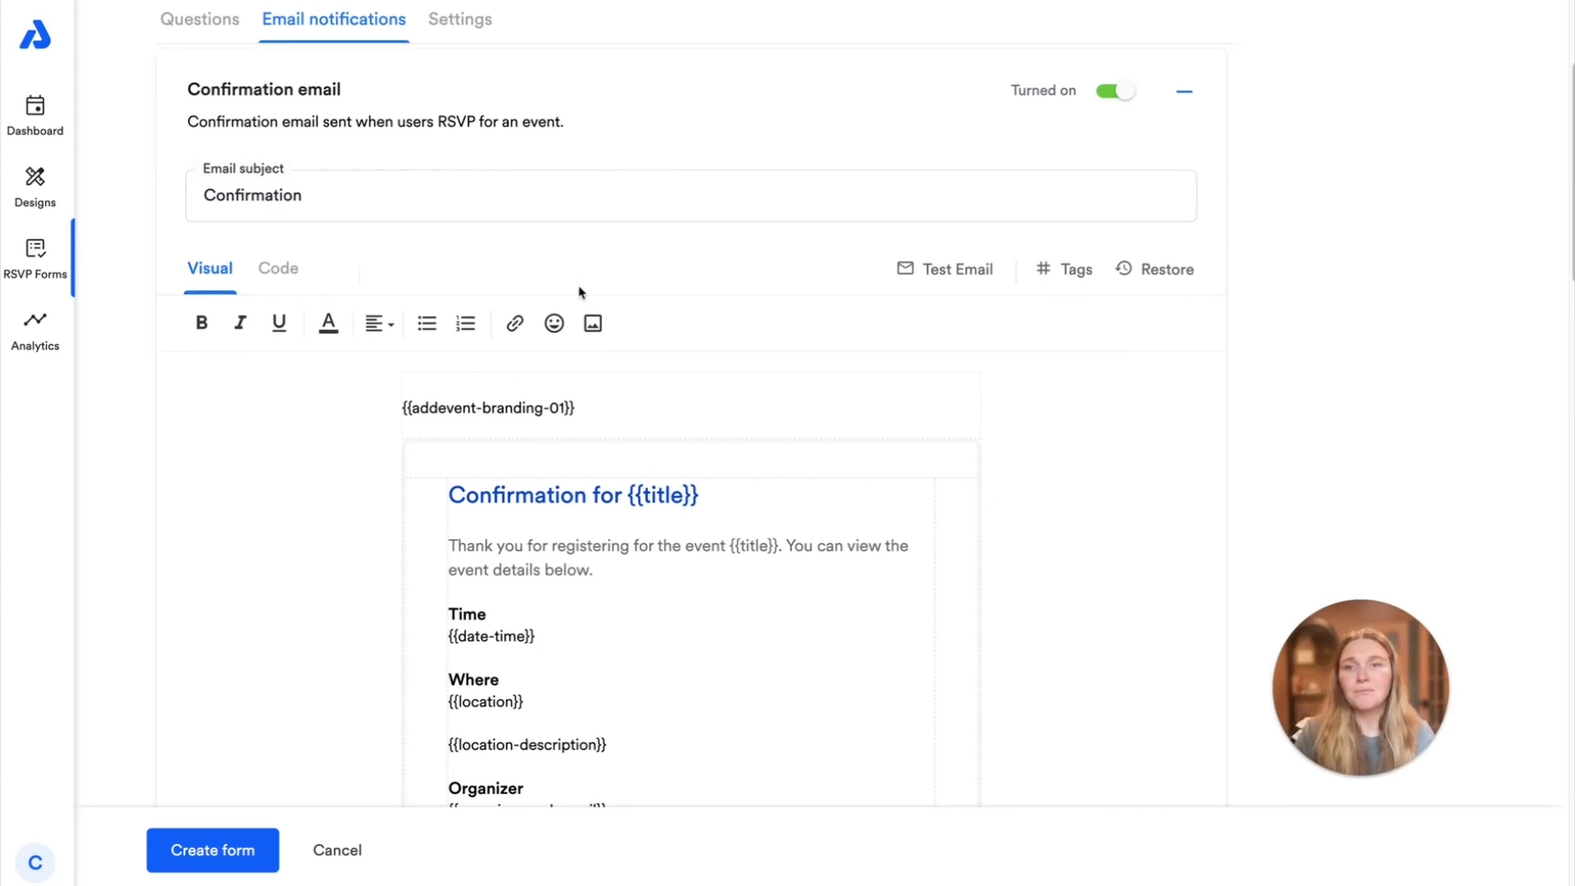
scroll(580, 292, down, 3)
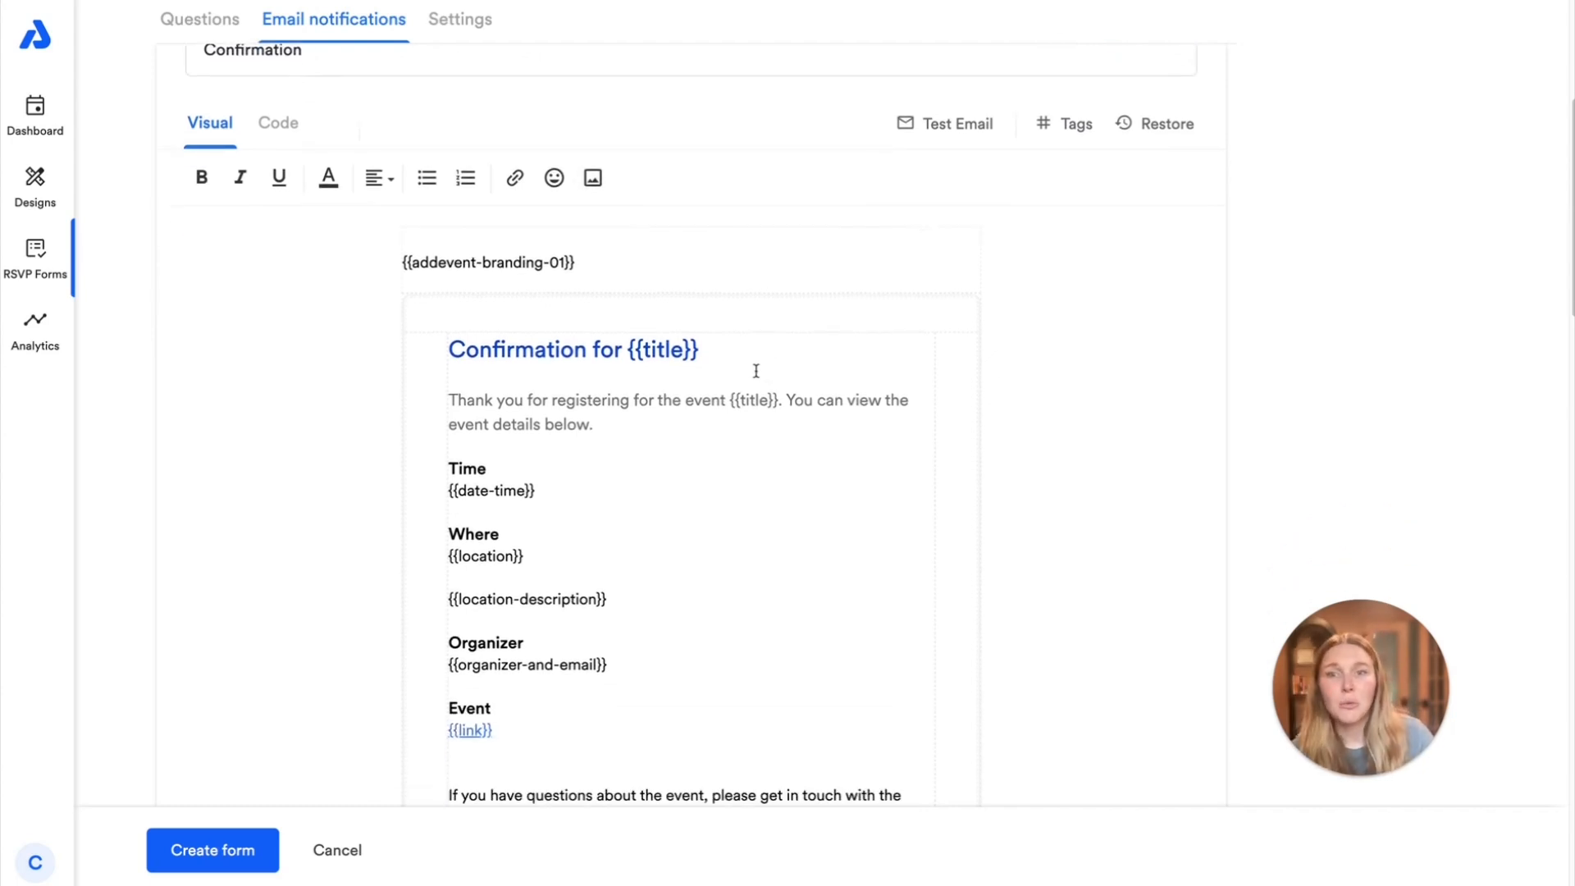
scroll(587, 446, down, 3)
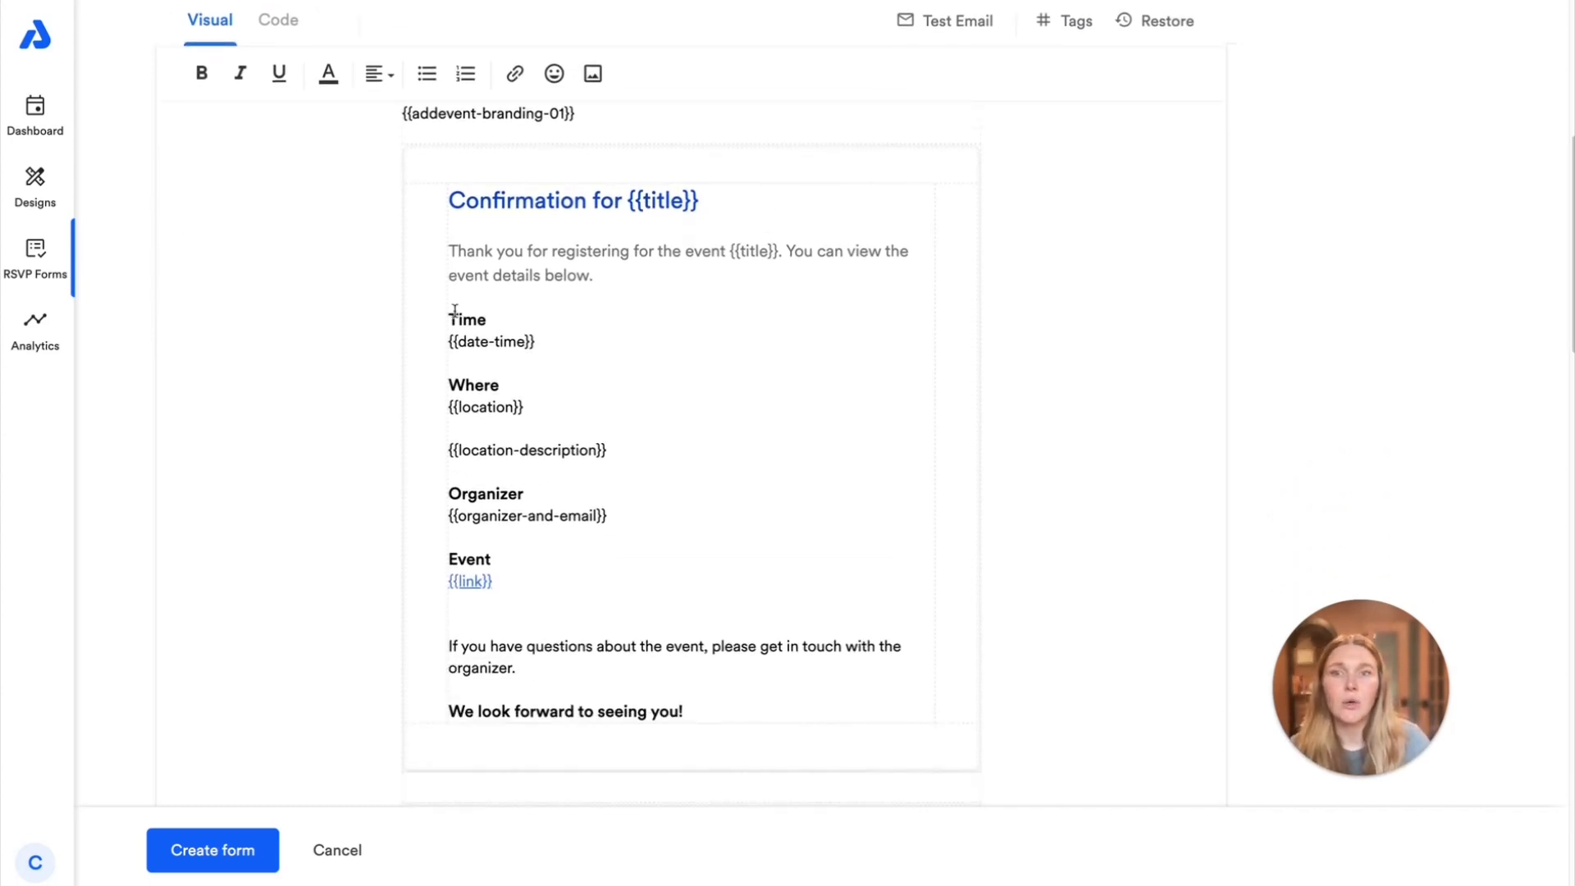
drag(449, 200, 870, 714)
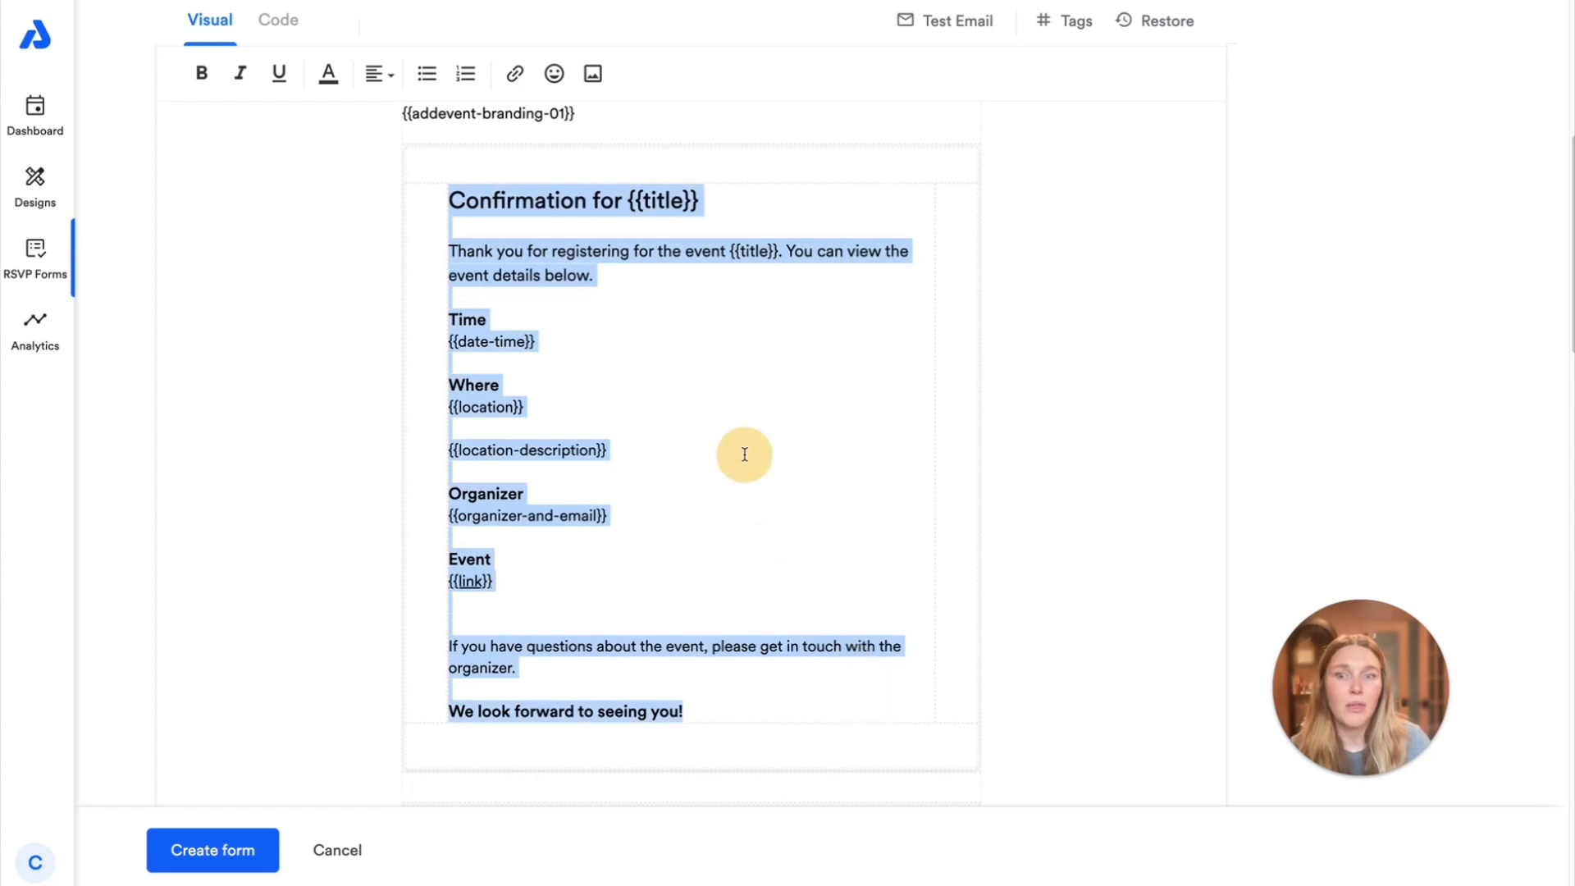
click(352, 283)
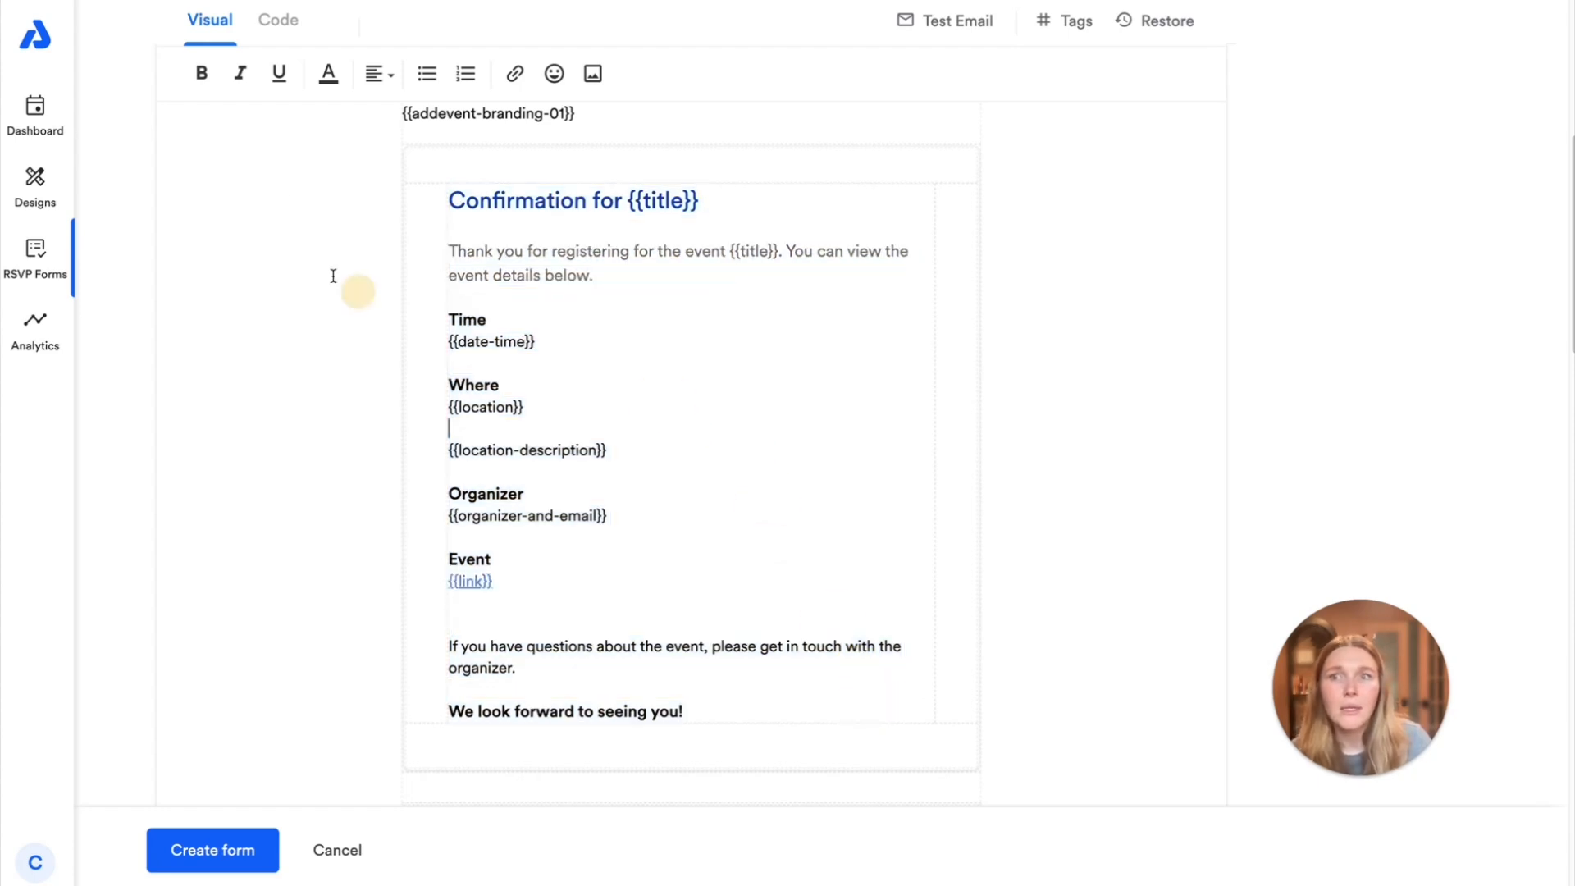
Inspect the Confirmation email's HTML code and return to its visual editor
click(272, 27)
scroll(590, 299, up, 3)
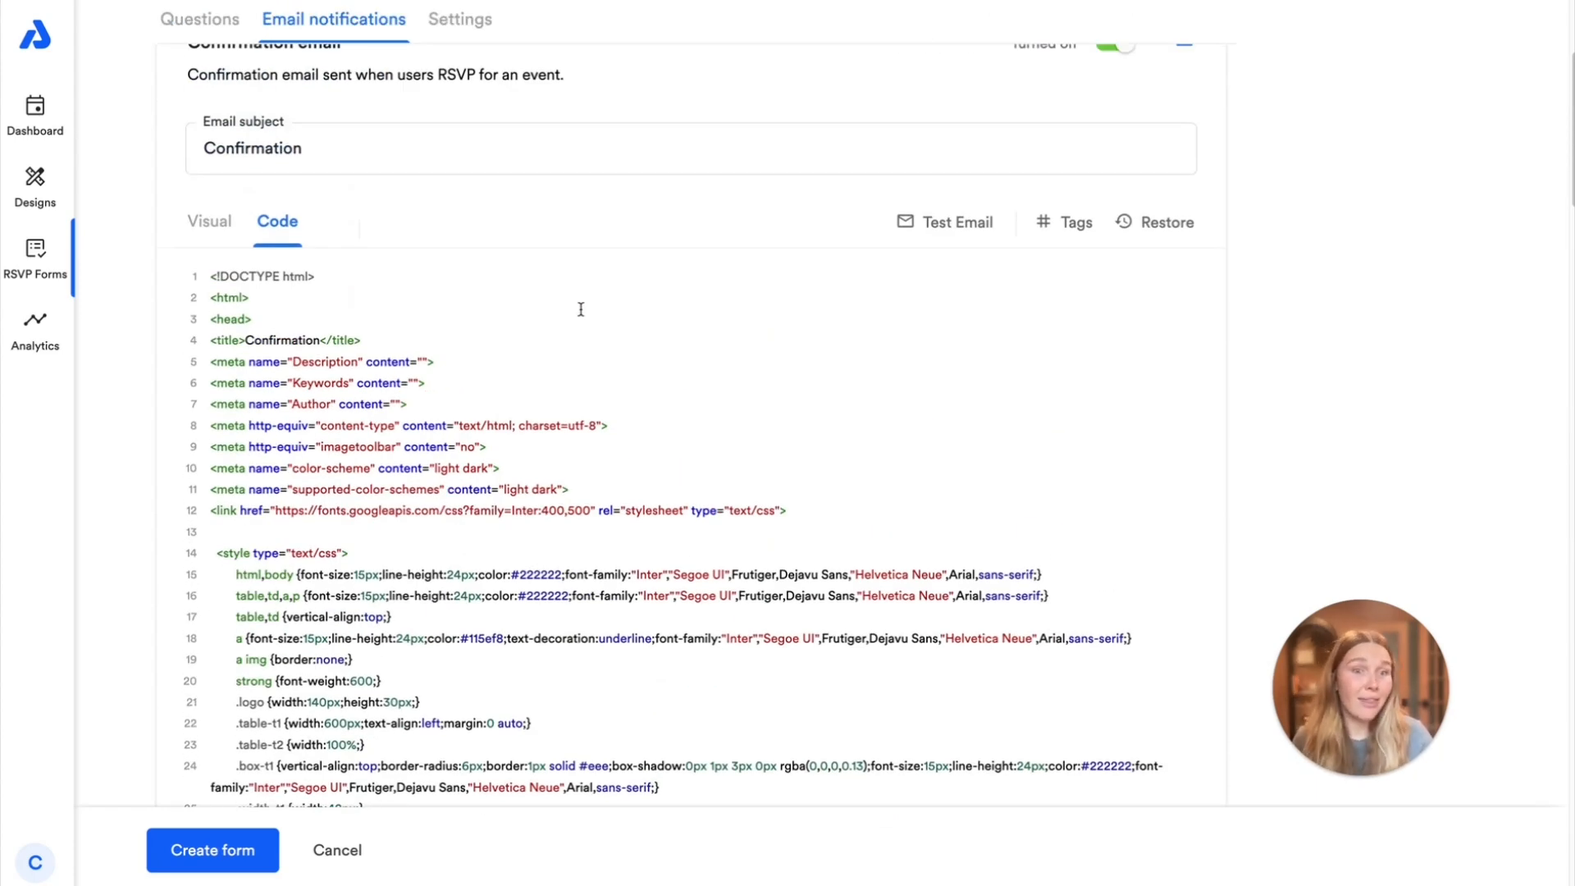
click(215, 220)
scroll(218, 218, down, 3)
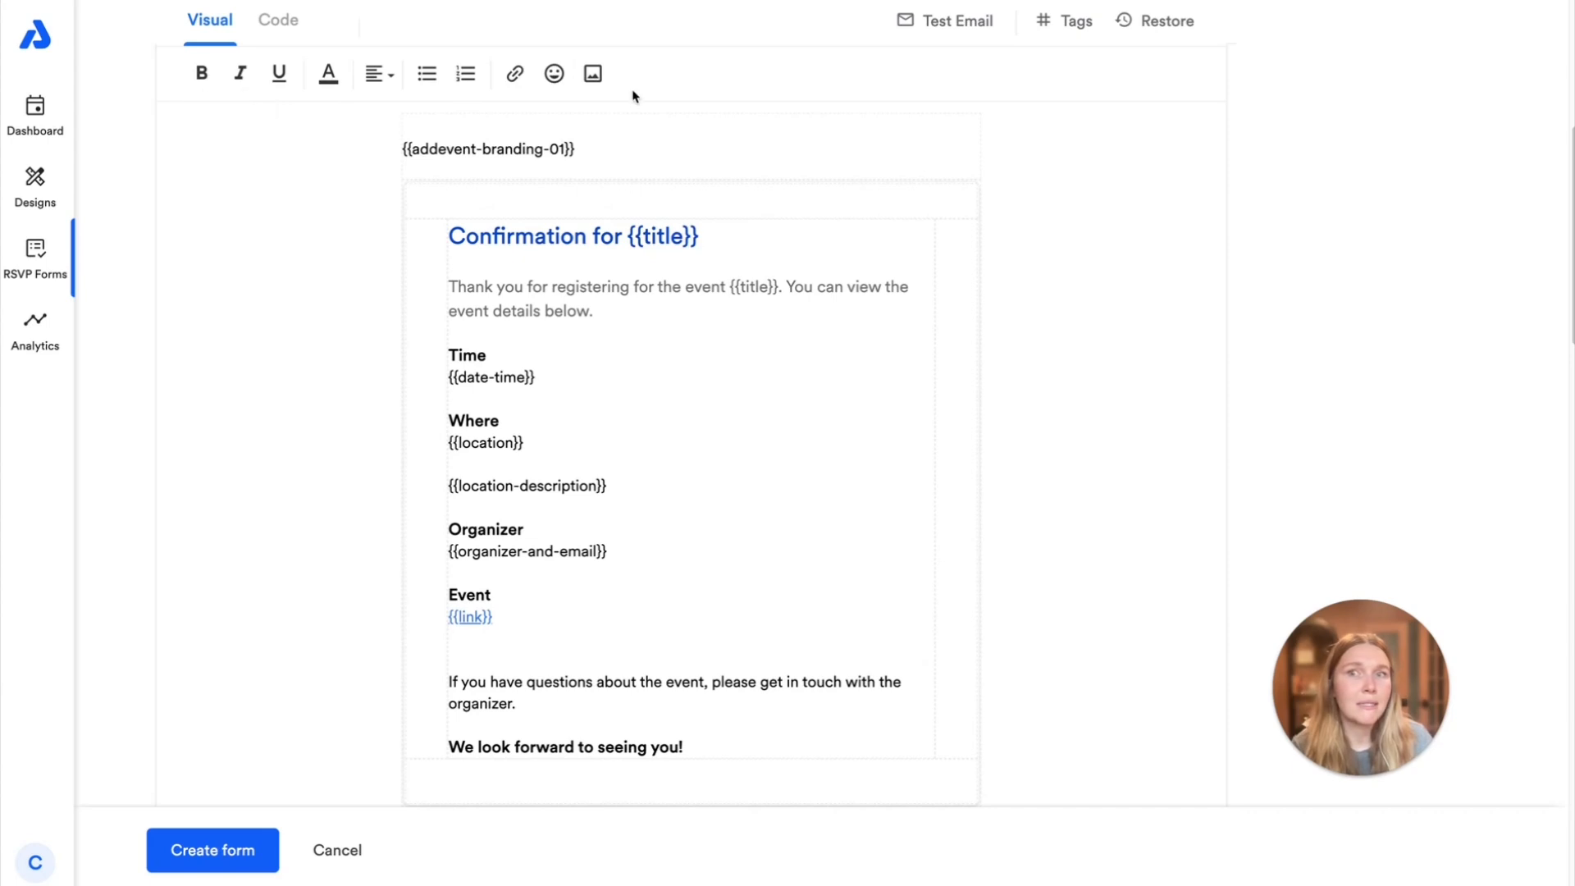
Browse the reference list of data tags available for the email templates and close it
click(1059, 25)
scroll(731, 457, down, 2)
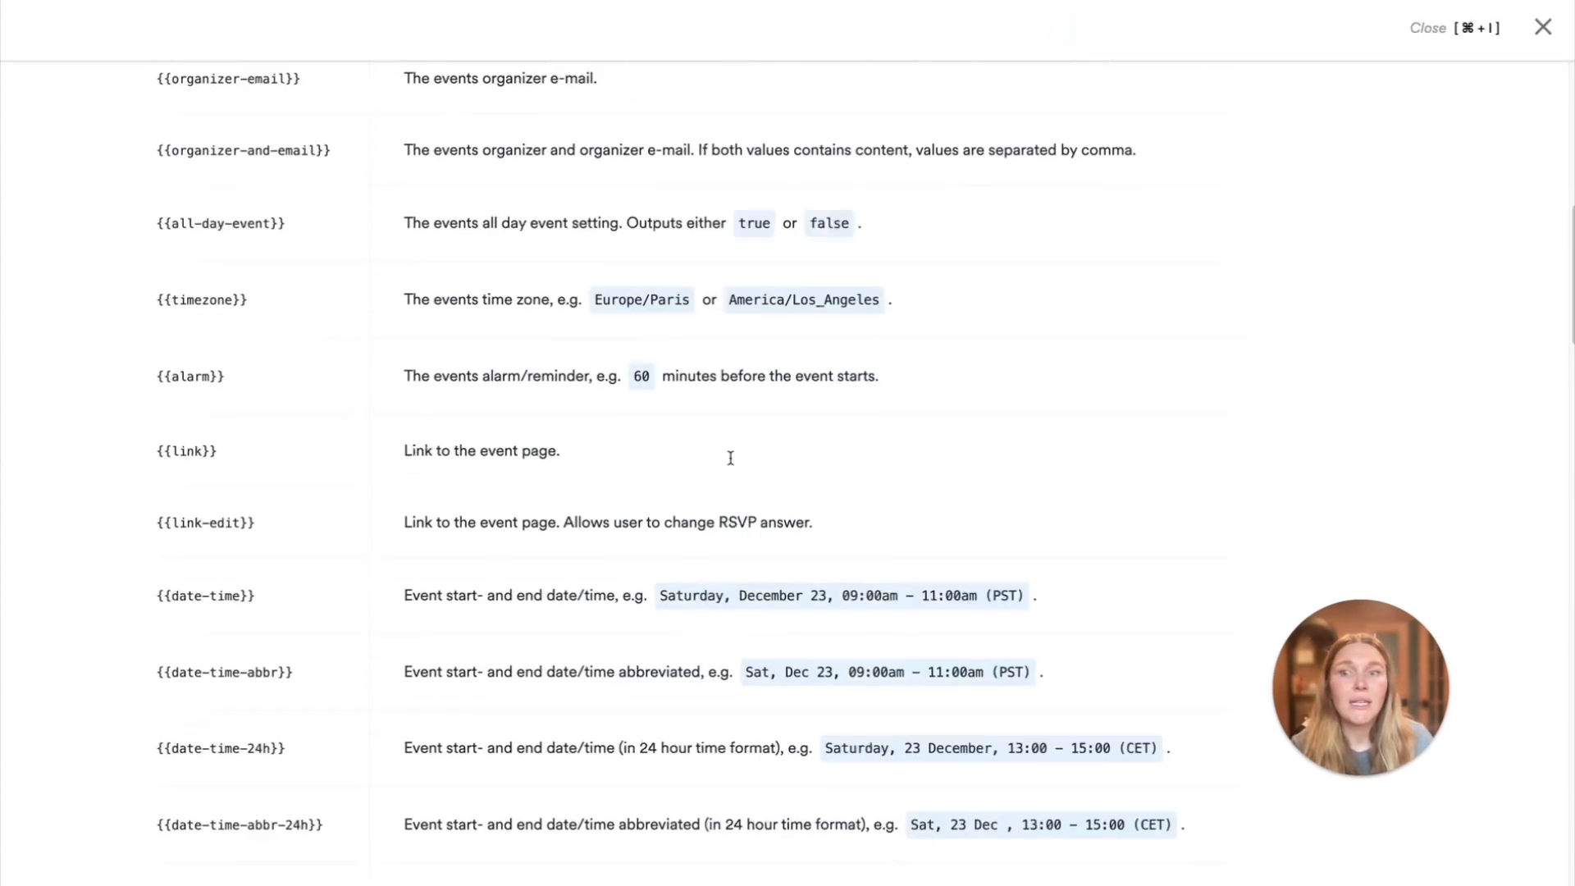
scroll(729, 455, up, 2)
scroll(730, 457, down, 20)
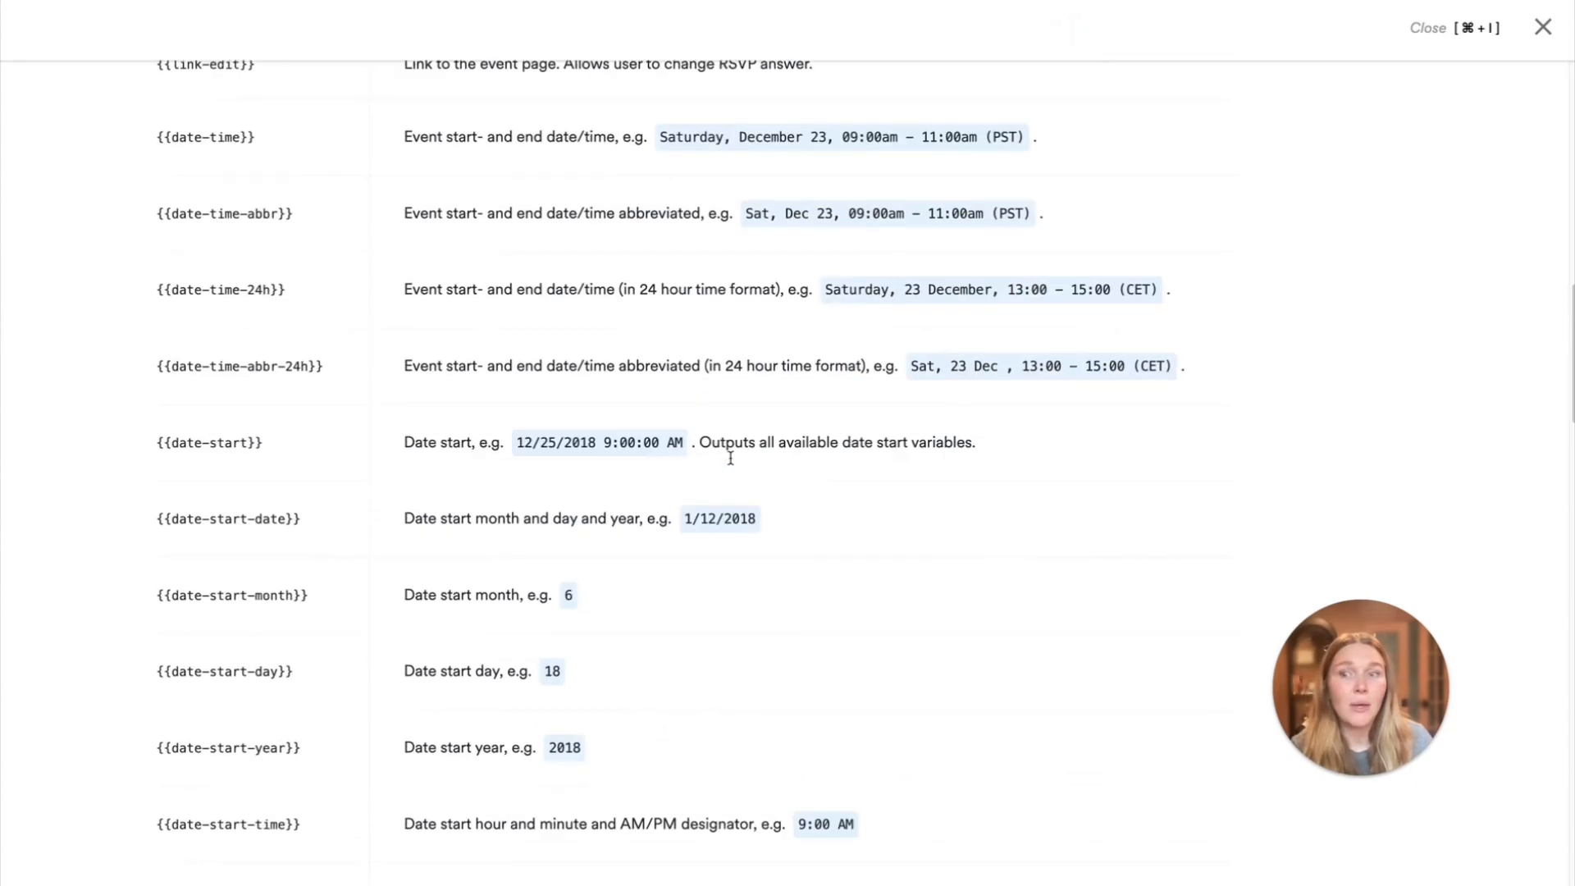
scroll(729, 456, down, 10)
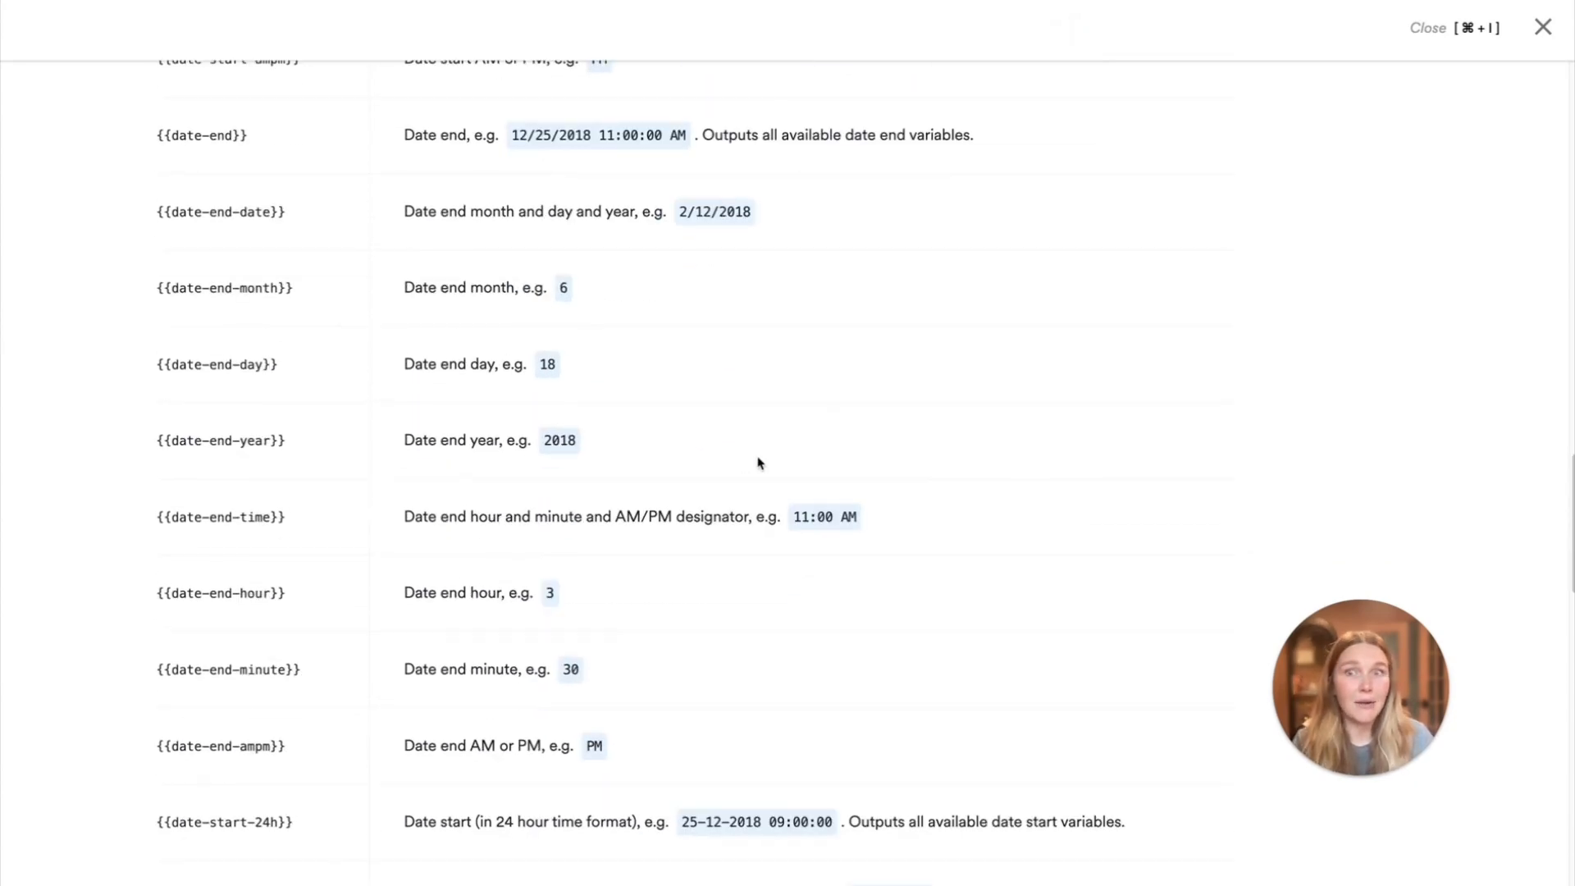
scroll(751, 457, up, 20)
scroll(749, 461, up, 3)
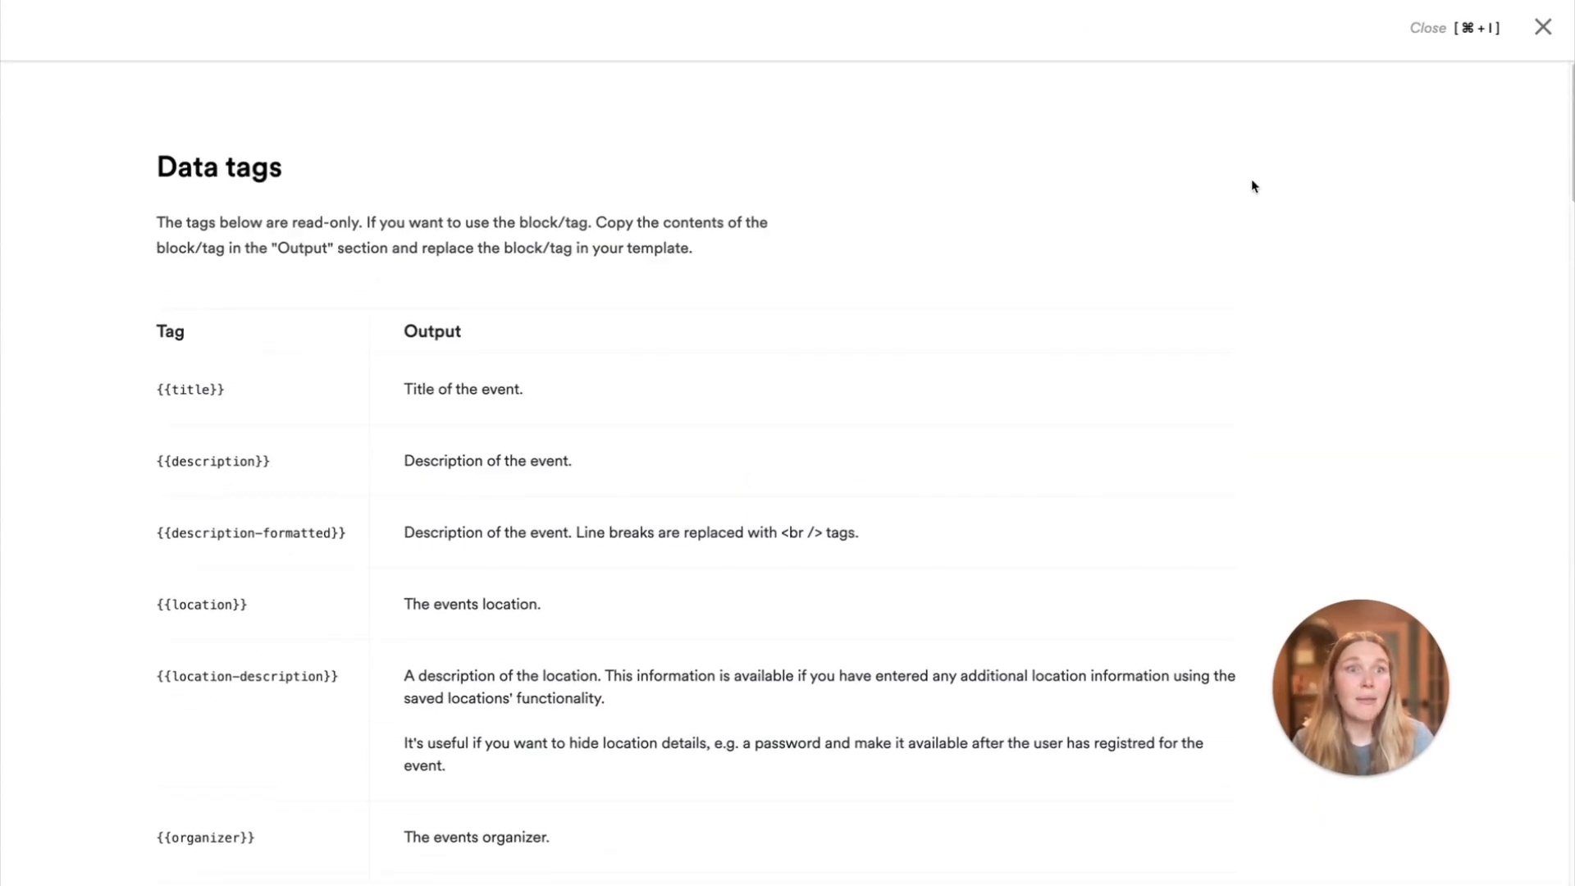
click(1541, 28)
Add a text question named "Custom question" to the RSVP form's questions and save it
scroll(317, 231, up, 4)
click(199, 20)
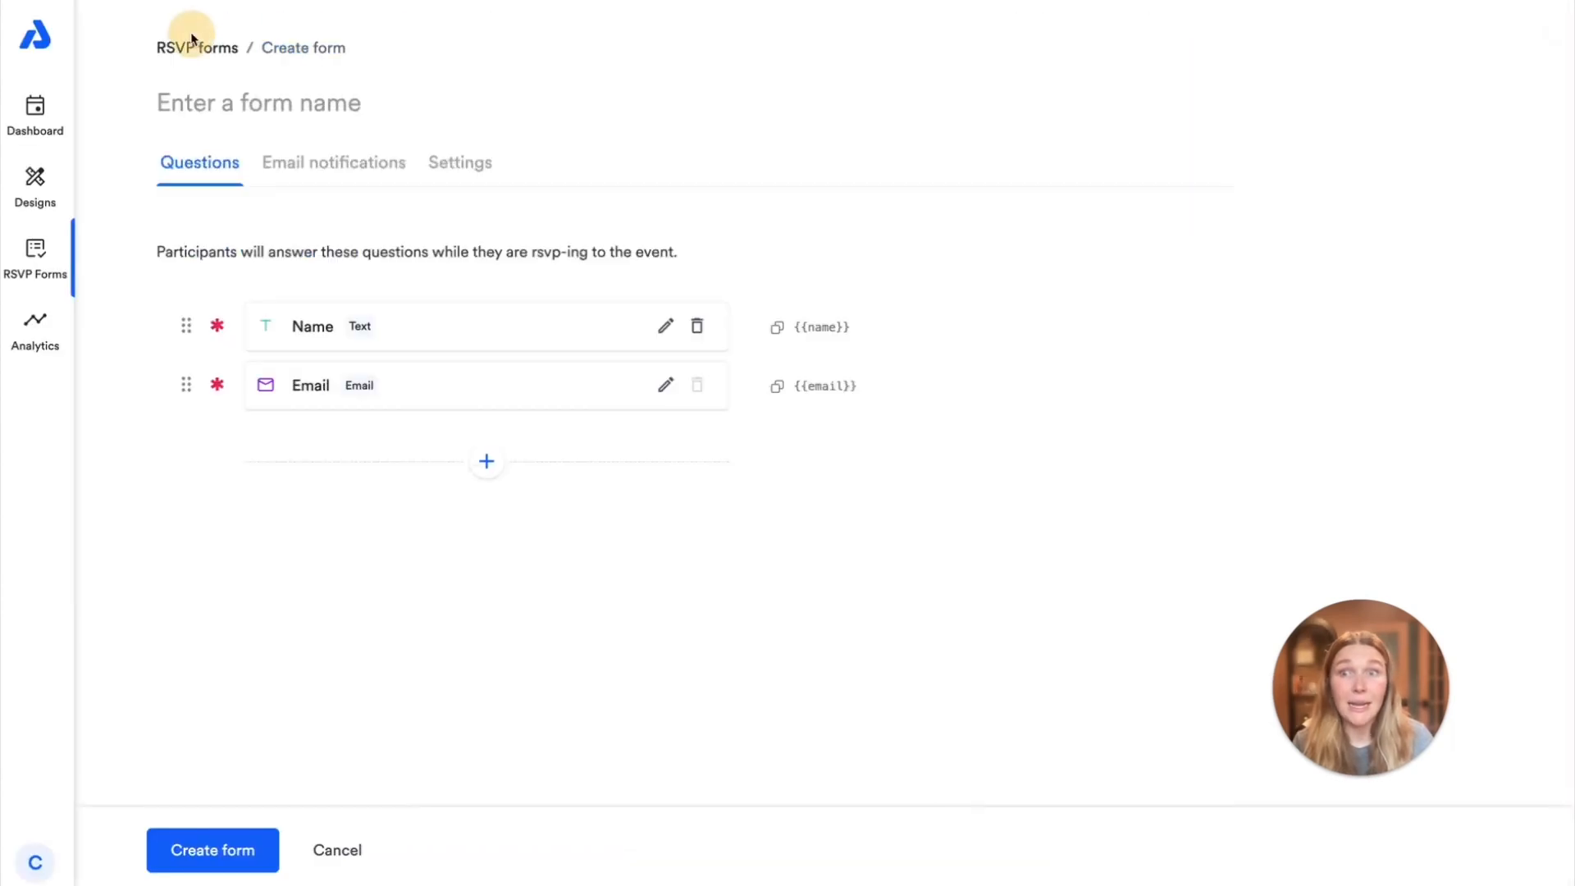
click(485, 464)
click(453, 503)
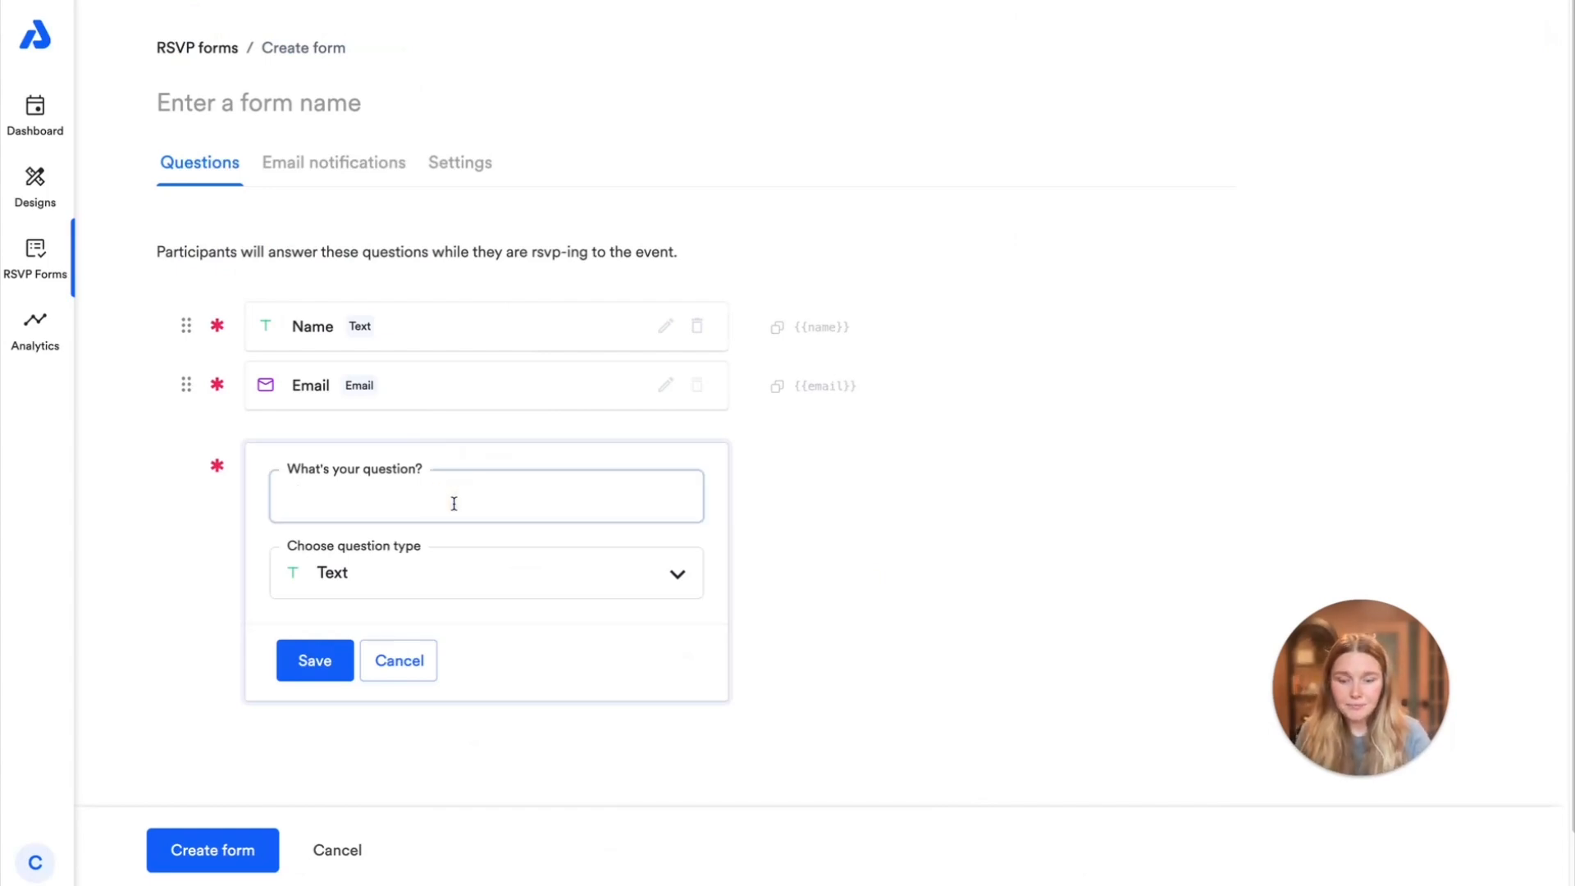
text(Custom question)
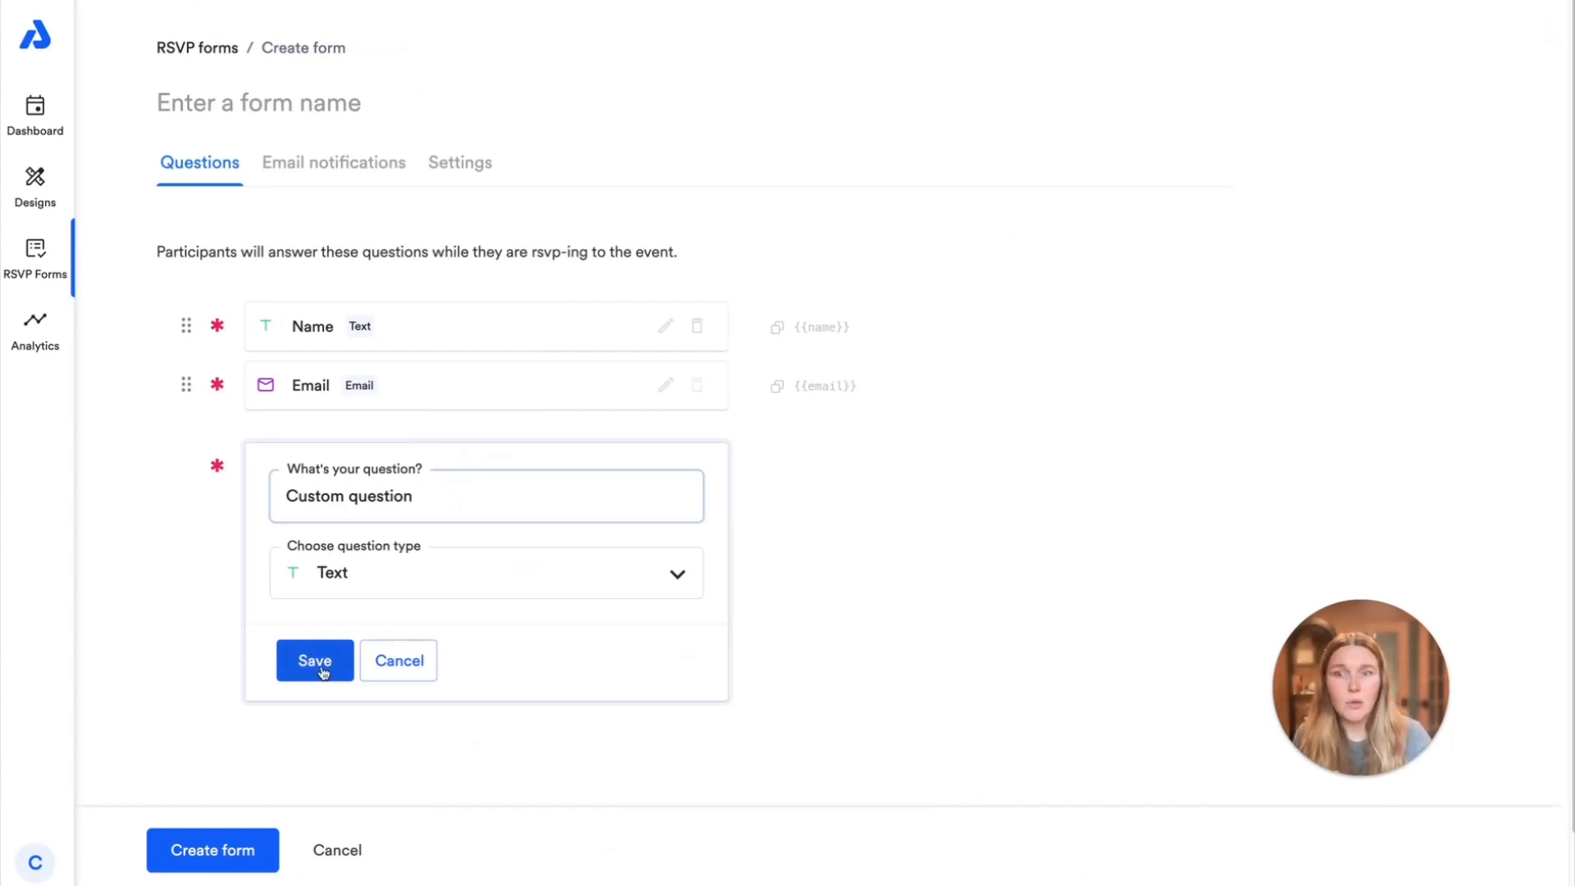
click(322, 671)
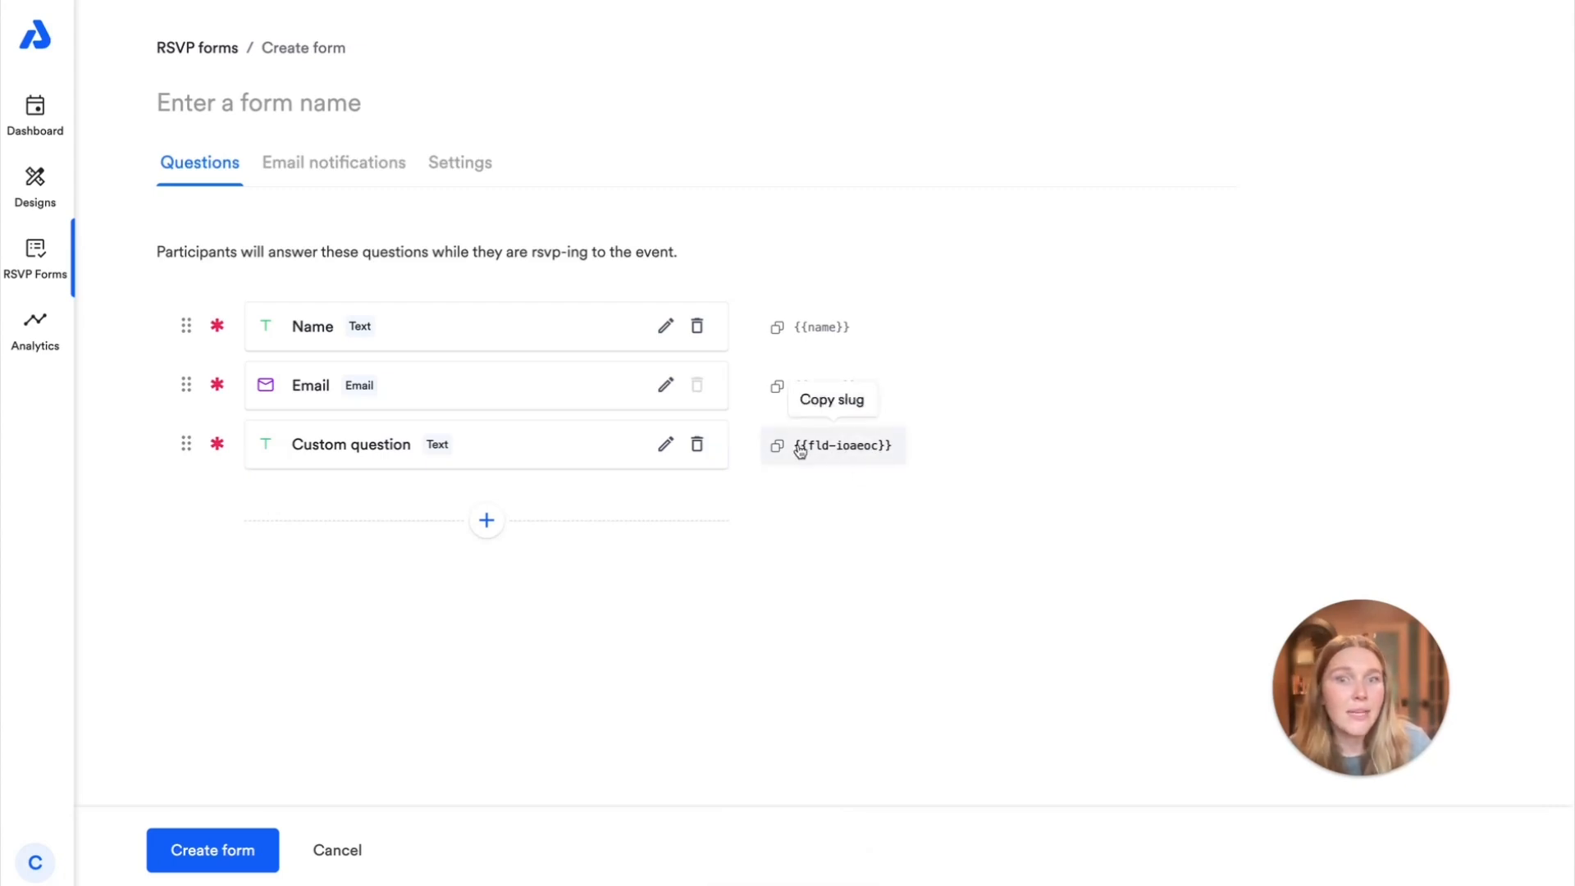
Review the message bodies of the Confirmation email and Reminder email 1 in the form's email notifications
click(365, 159)
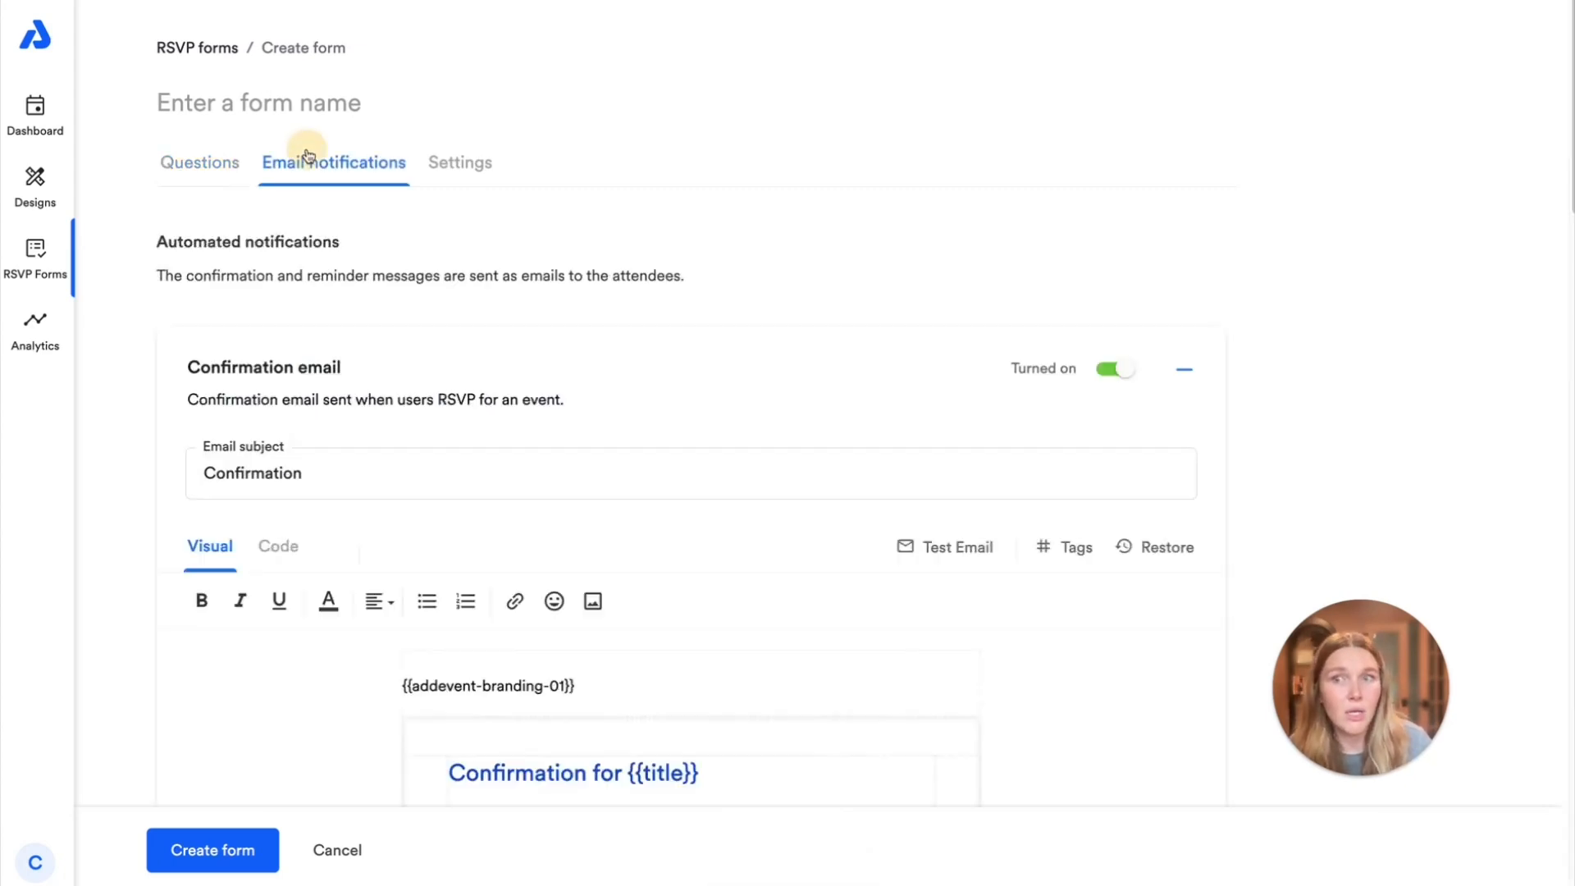
scroll(722, 599, down, 4)
scroll(754, 614, down, 1)
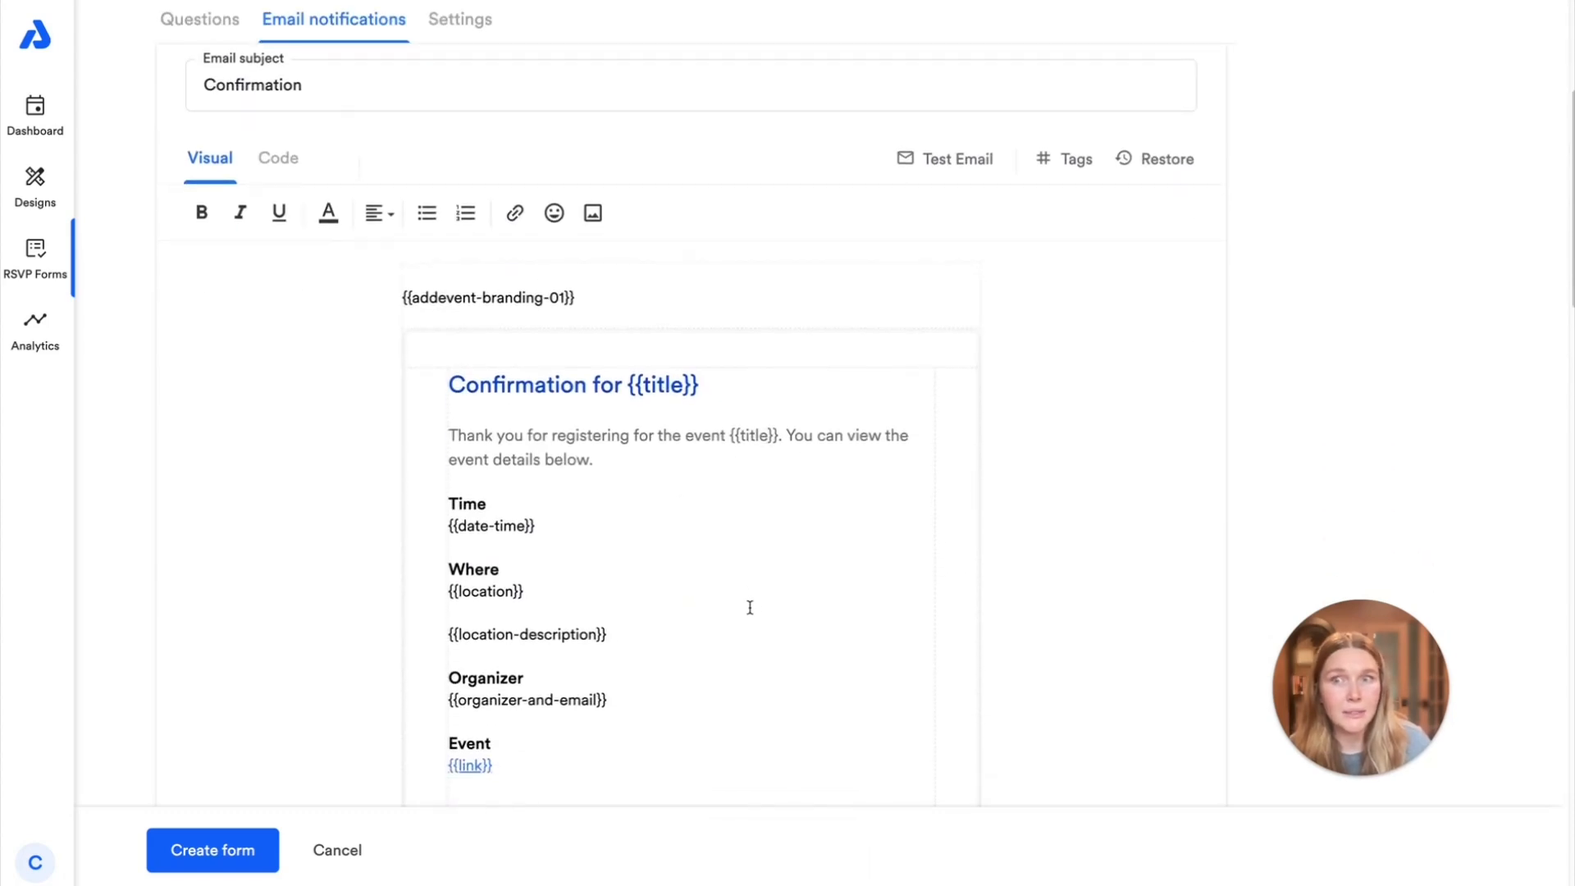
scroll(702, 583, down, 5)
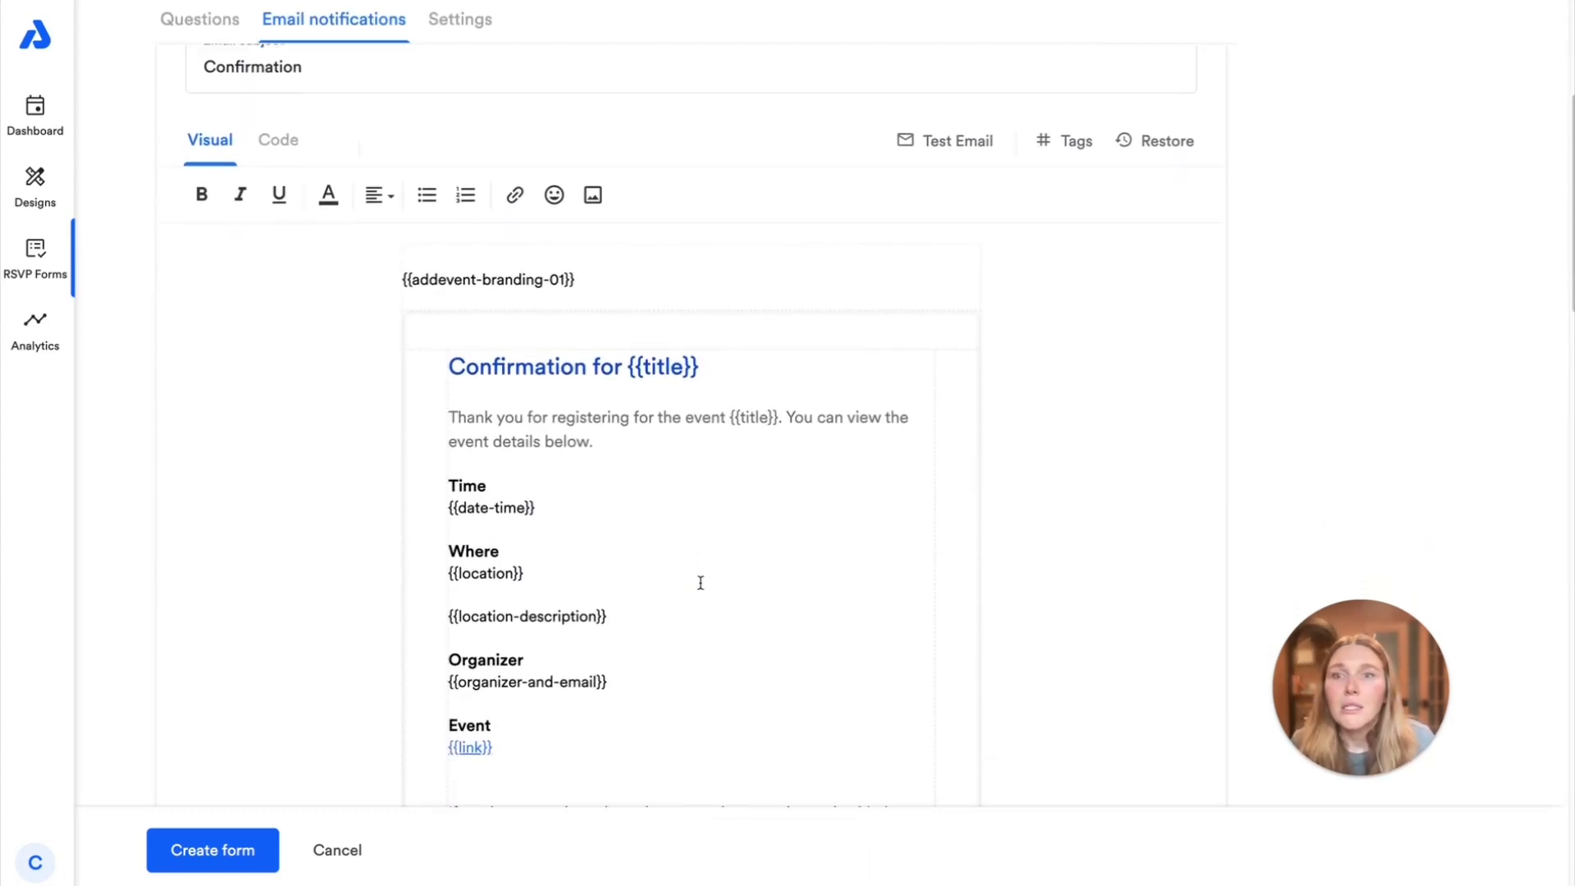
scroll(685, 596, down, 4)
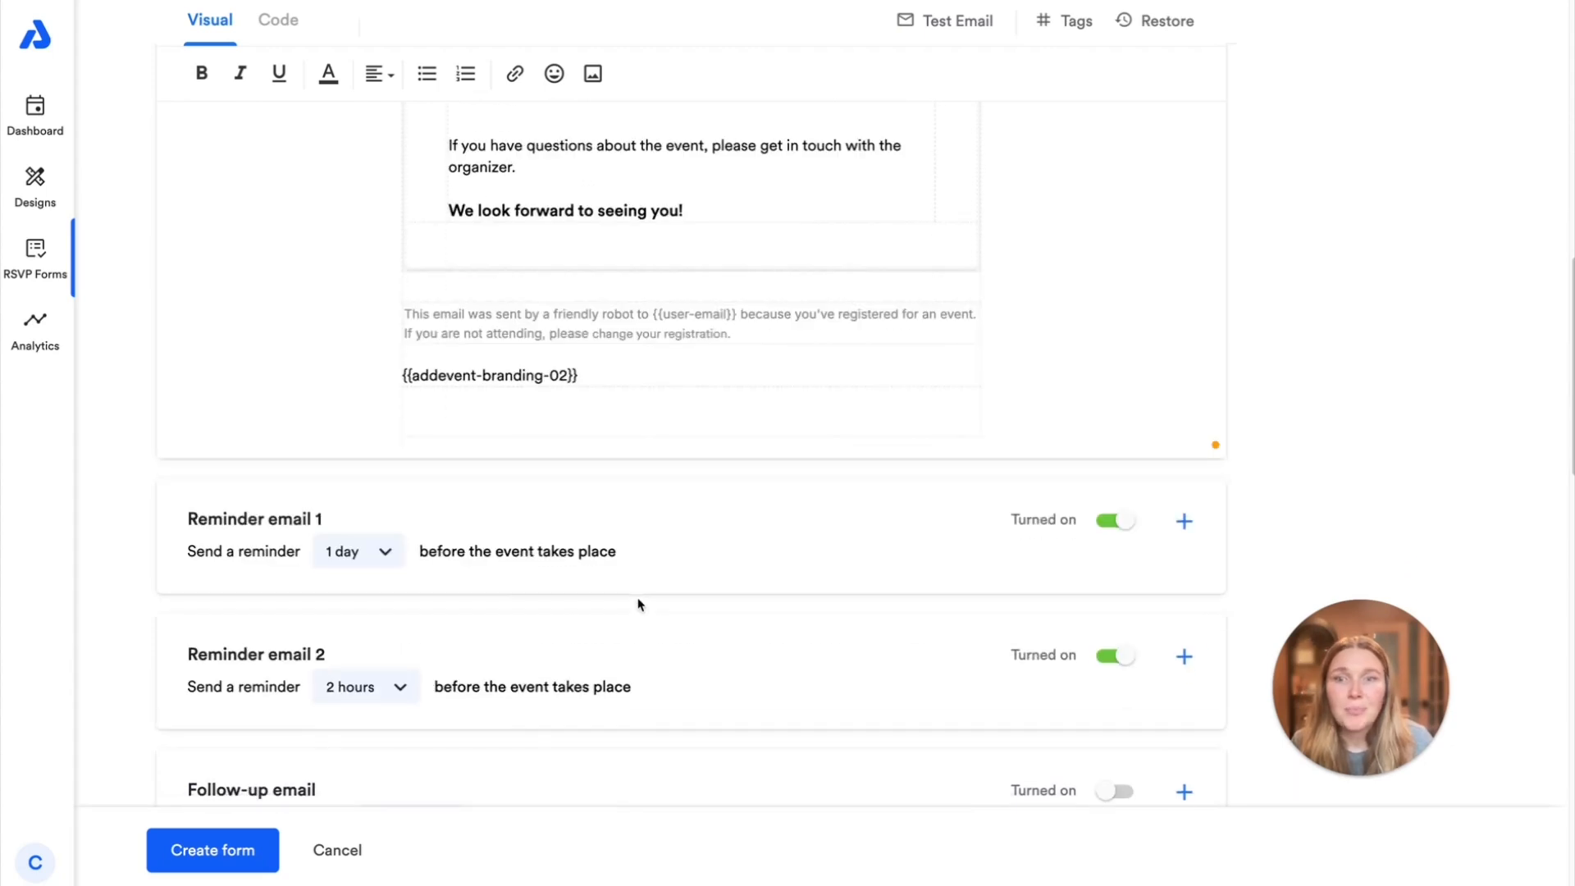
scroll(870, 554, down, 2)
scroll(703, 563, down, 10)
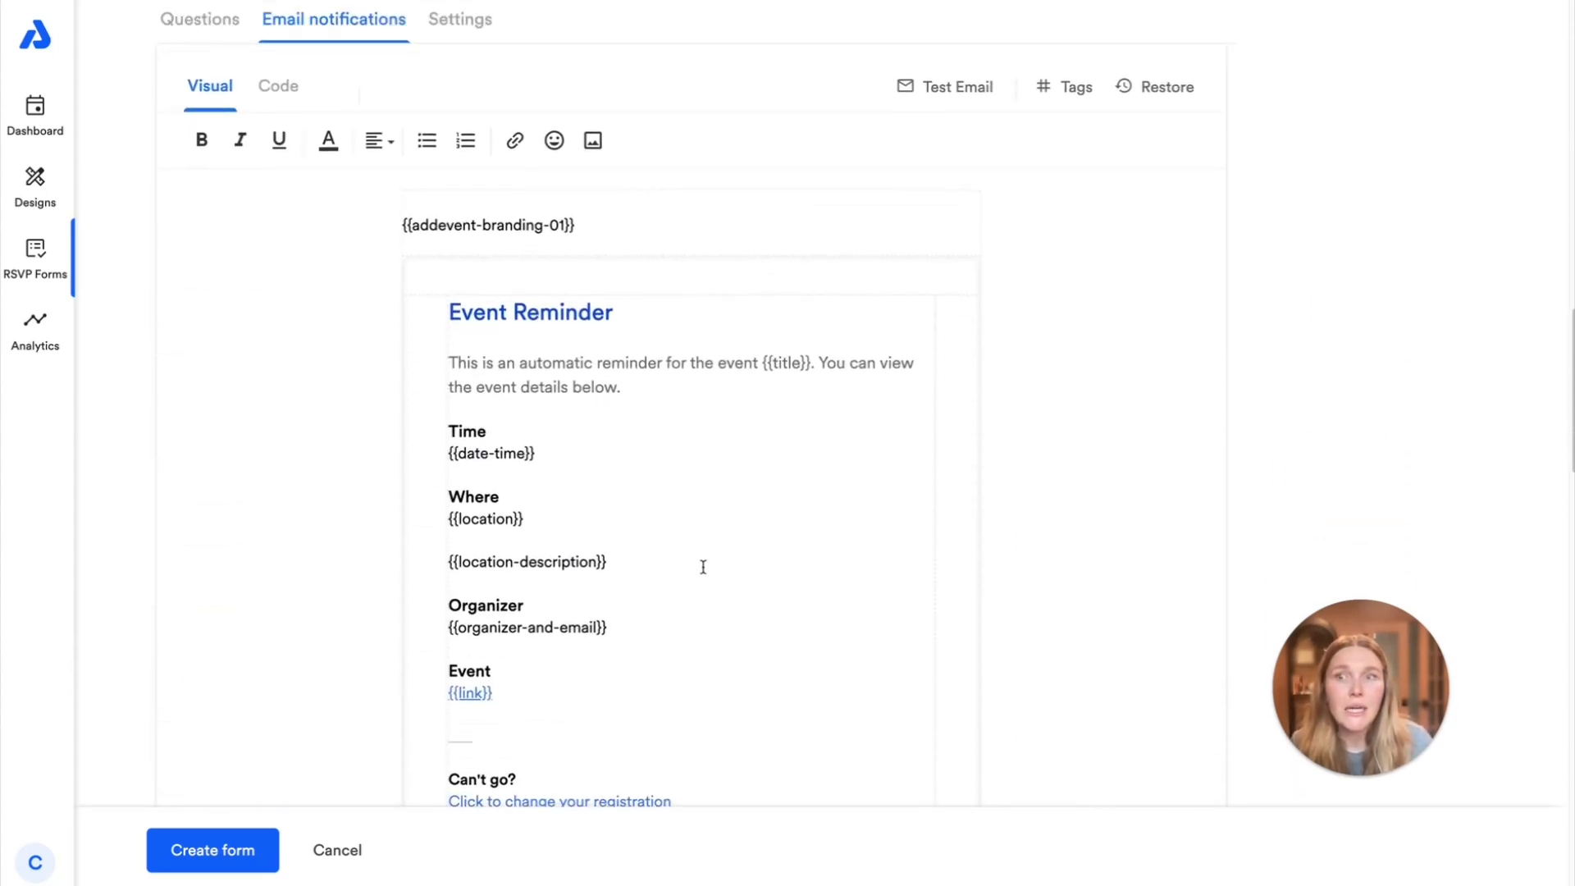
scroll(731, 651, up, 5)
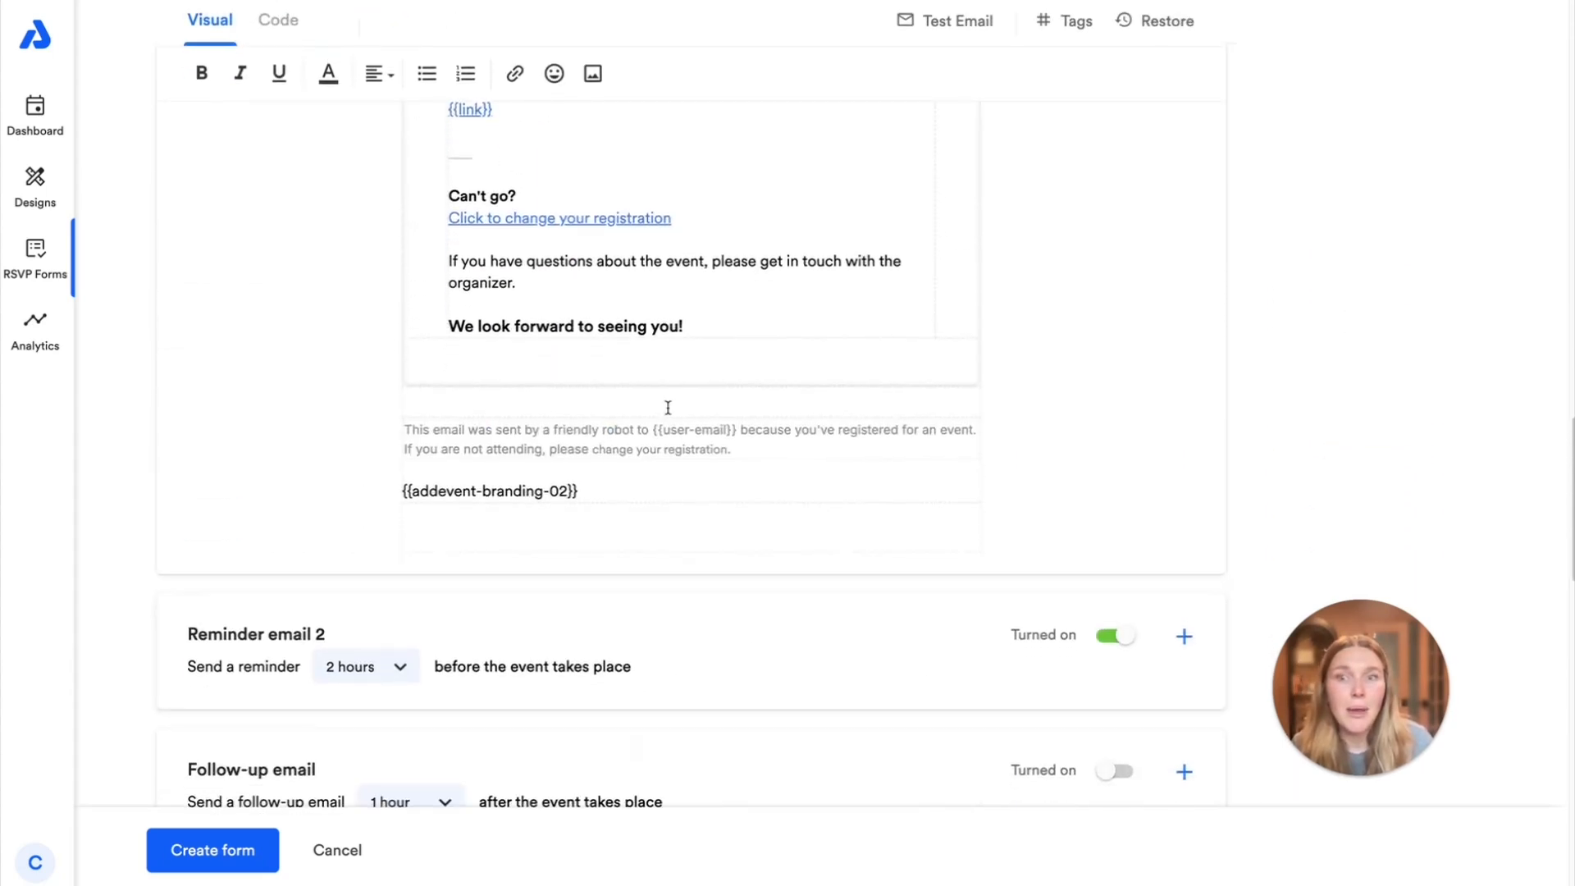
scroll(679, 456, down, 2)
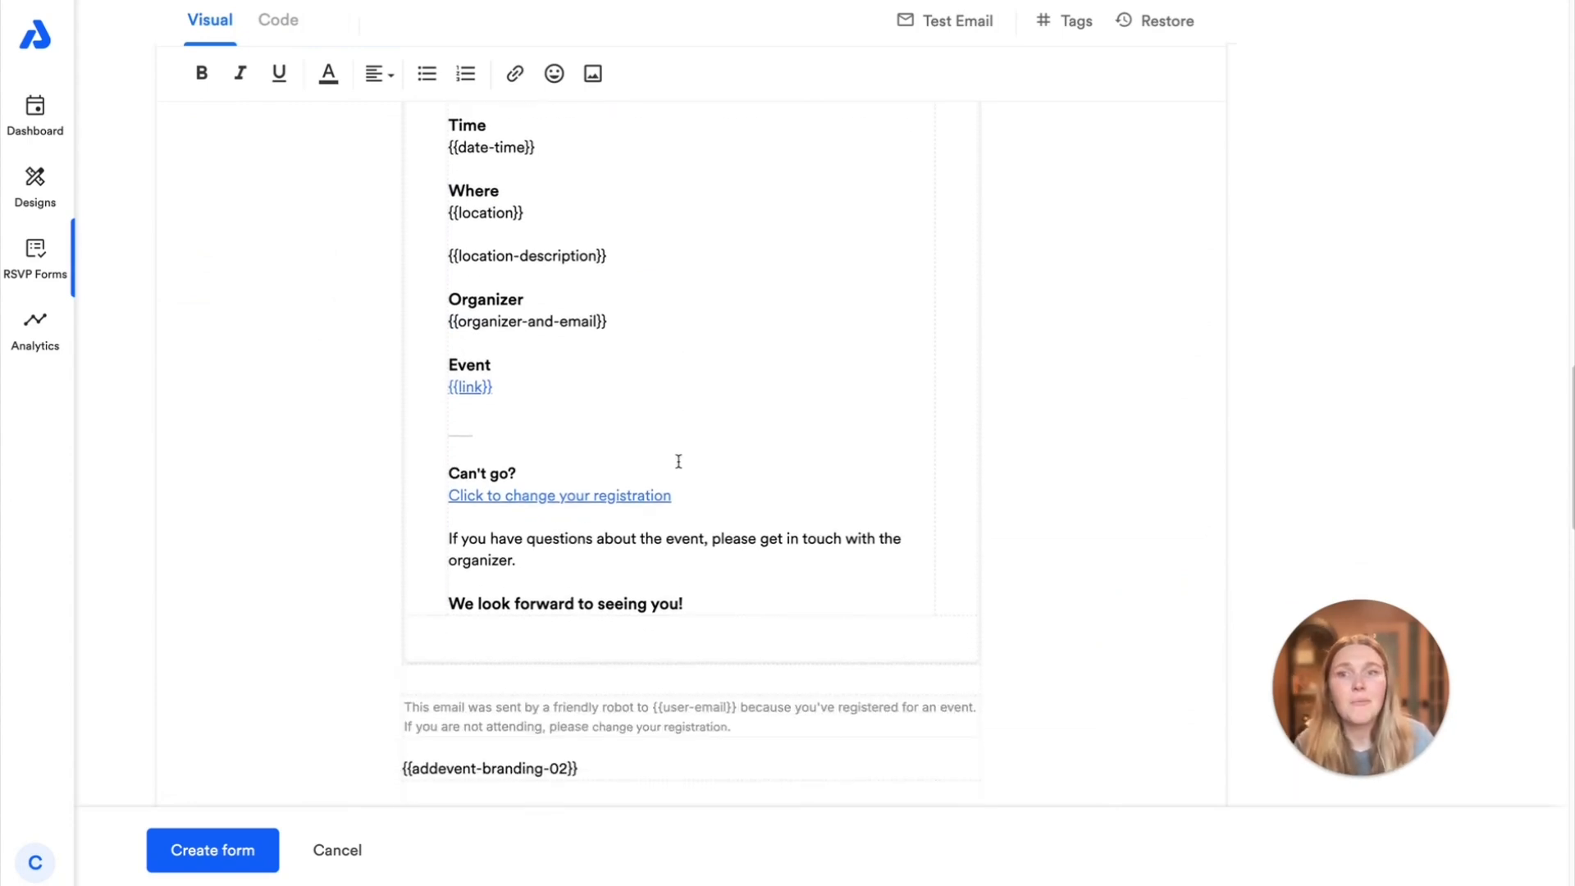
Check the Reminder email 1 settings, then expand the Follow-up email and review its message body
scroll(680, 467, up, 3)
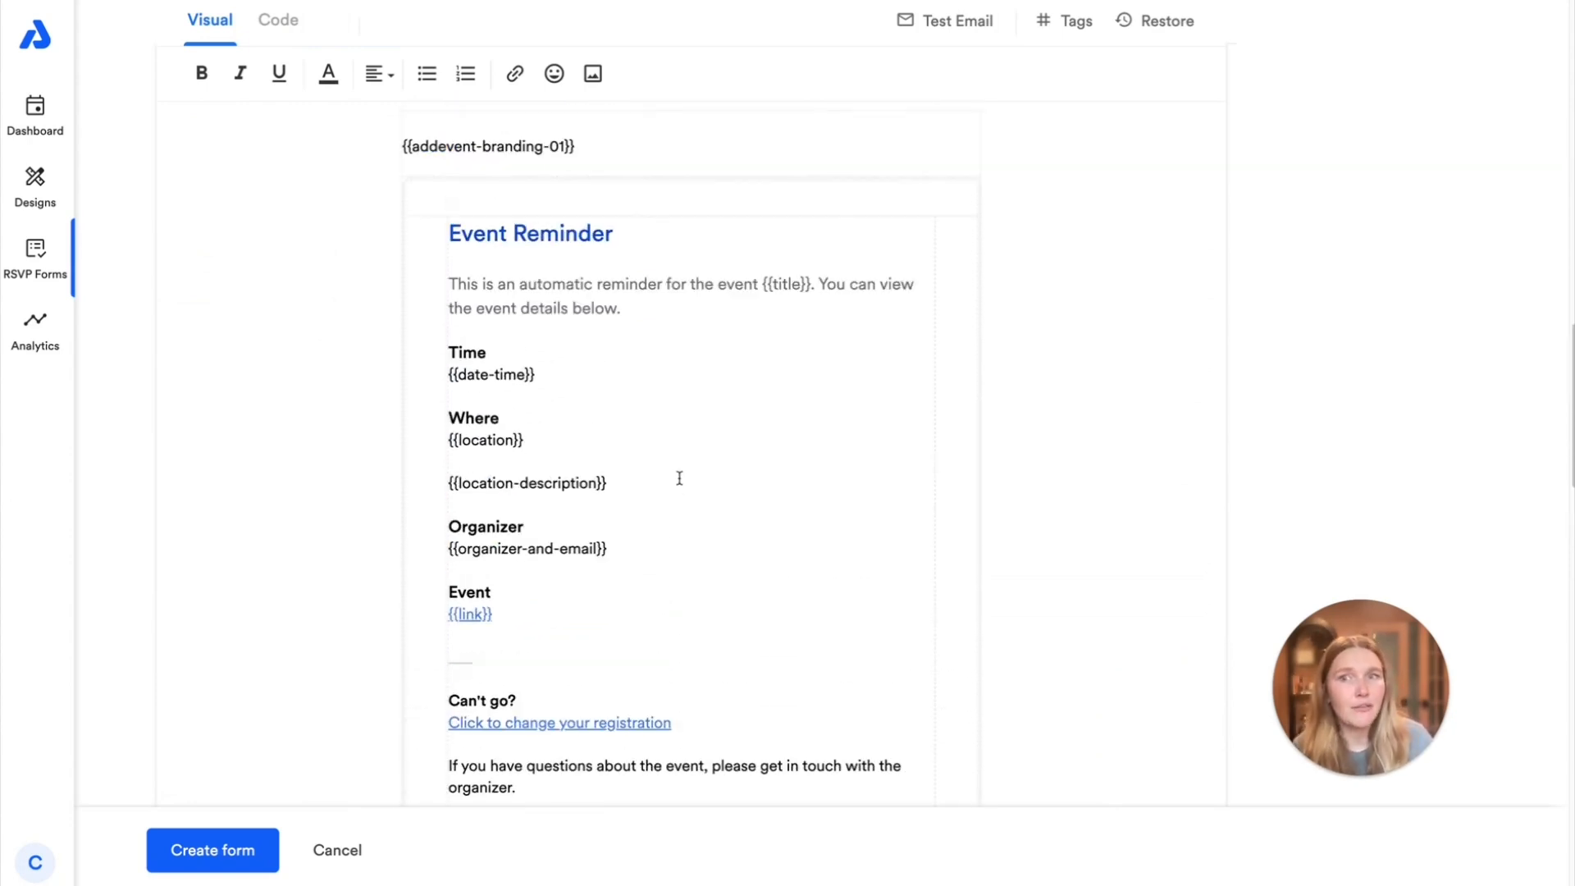
scroll(679, 480, up, 5)
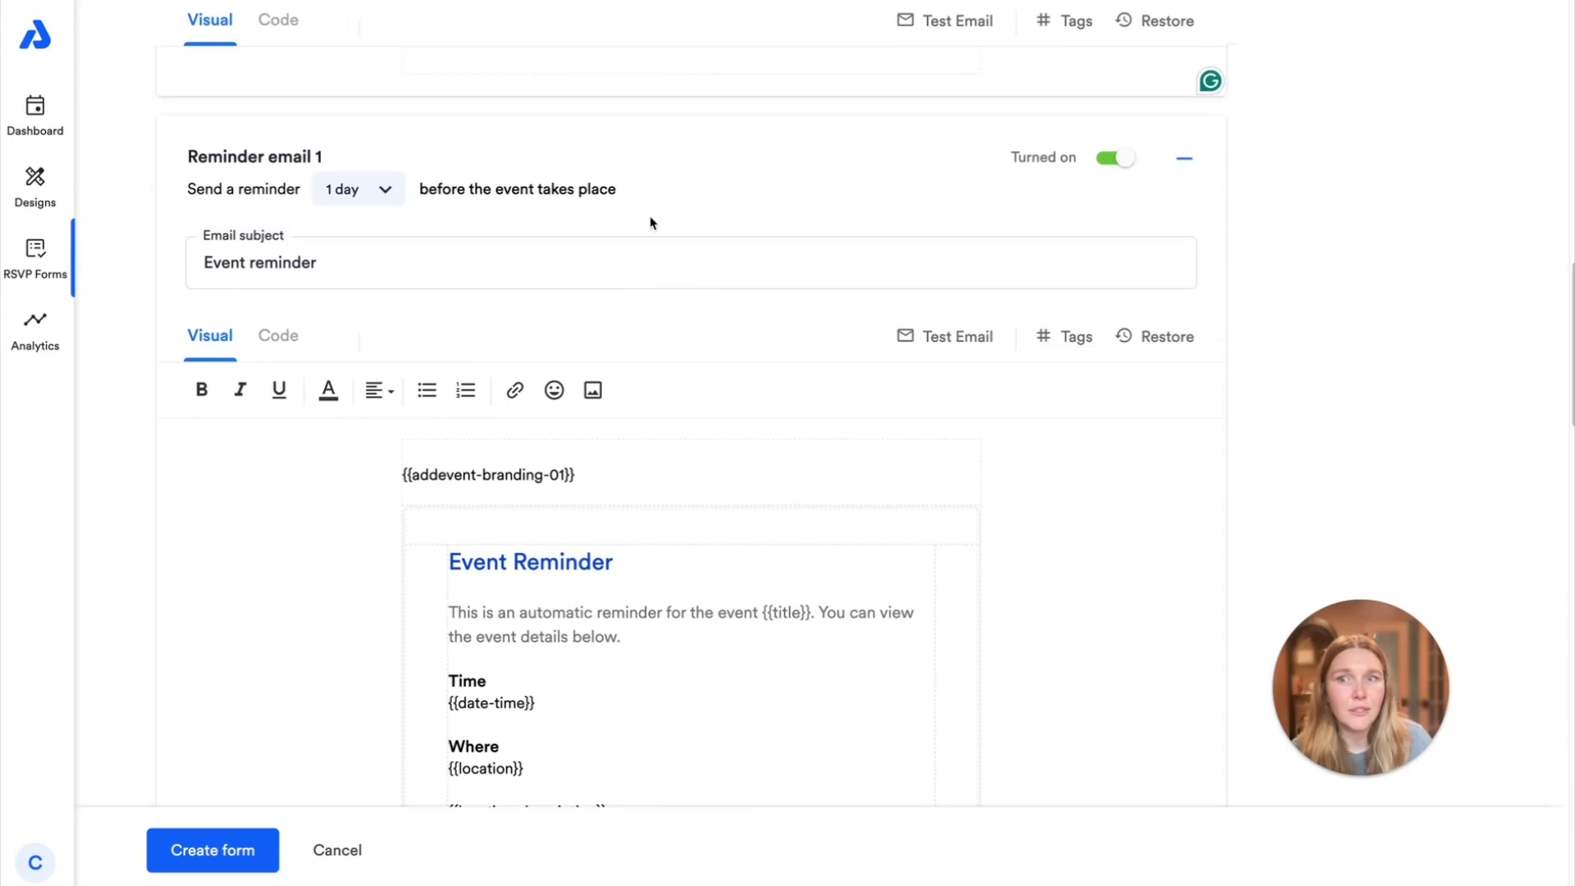
scroll(626, 492, down, 15)
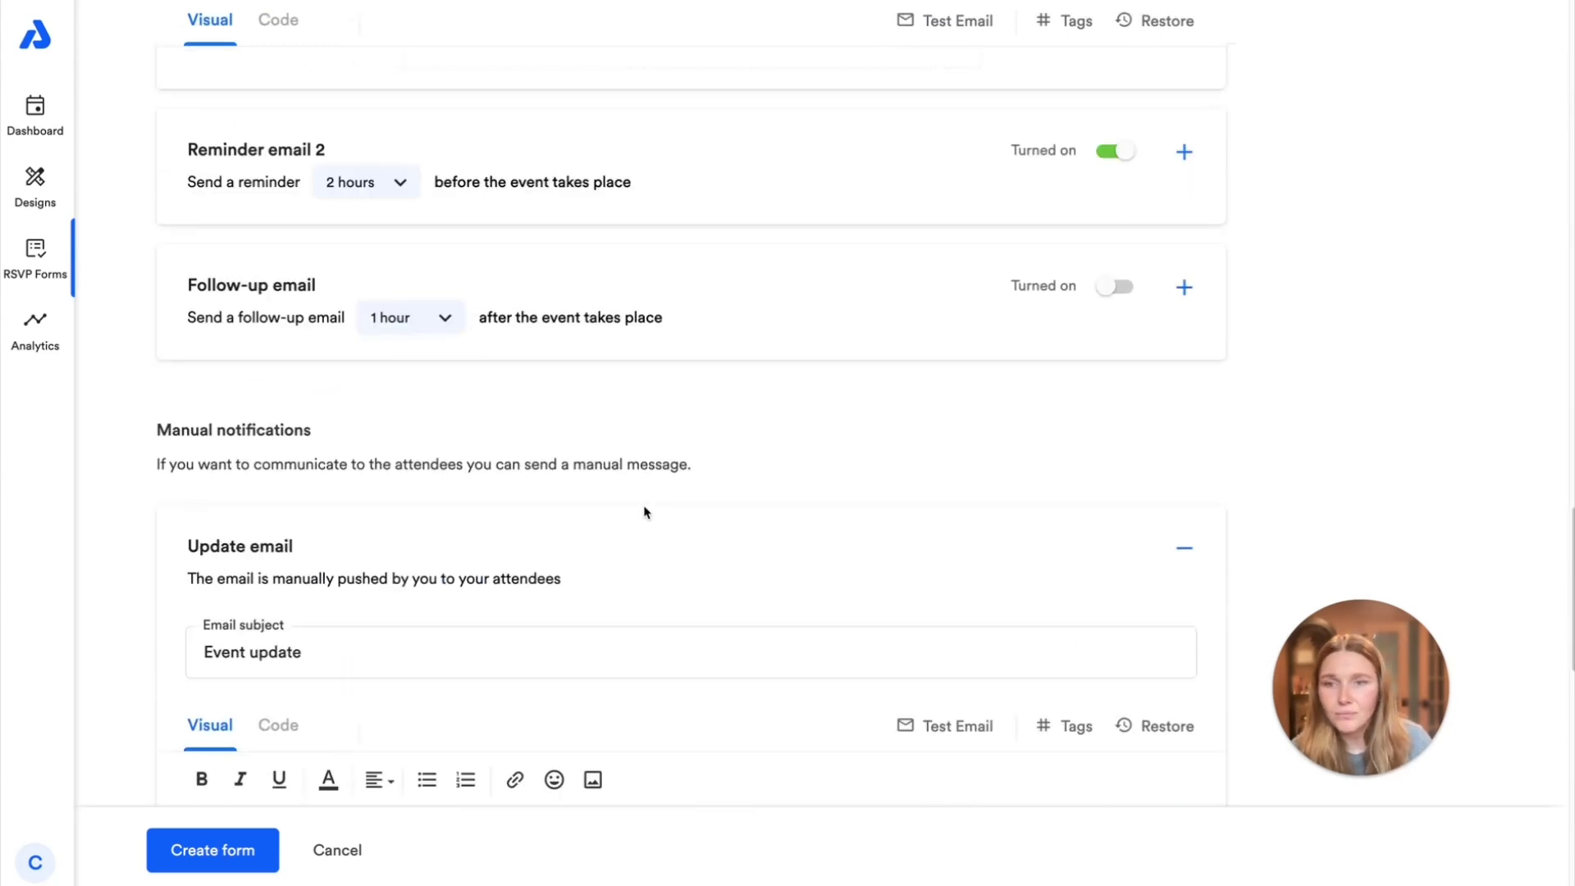
click(831, 314)
scroll(865, 358, down, 3)
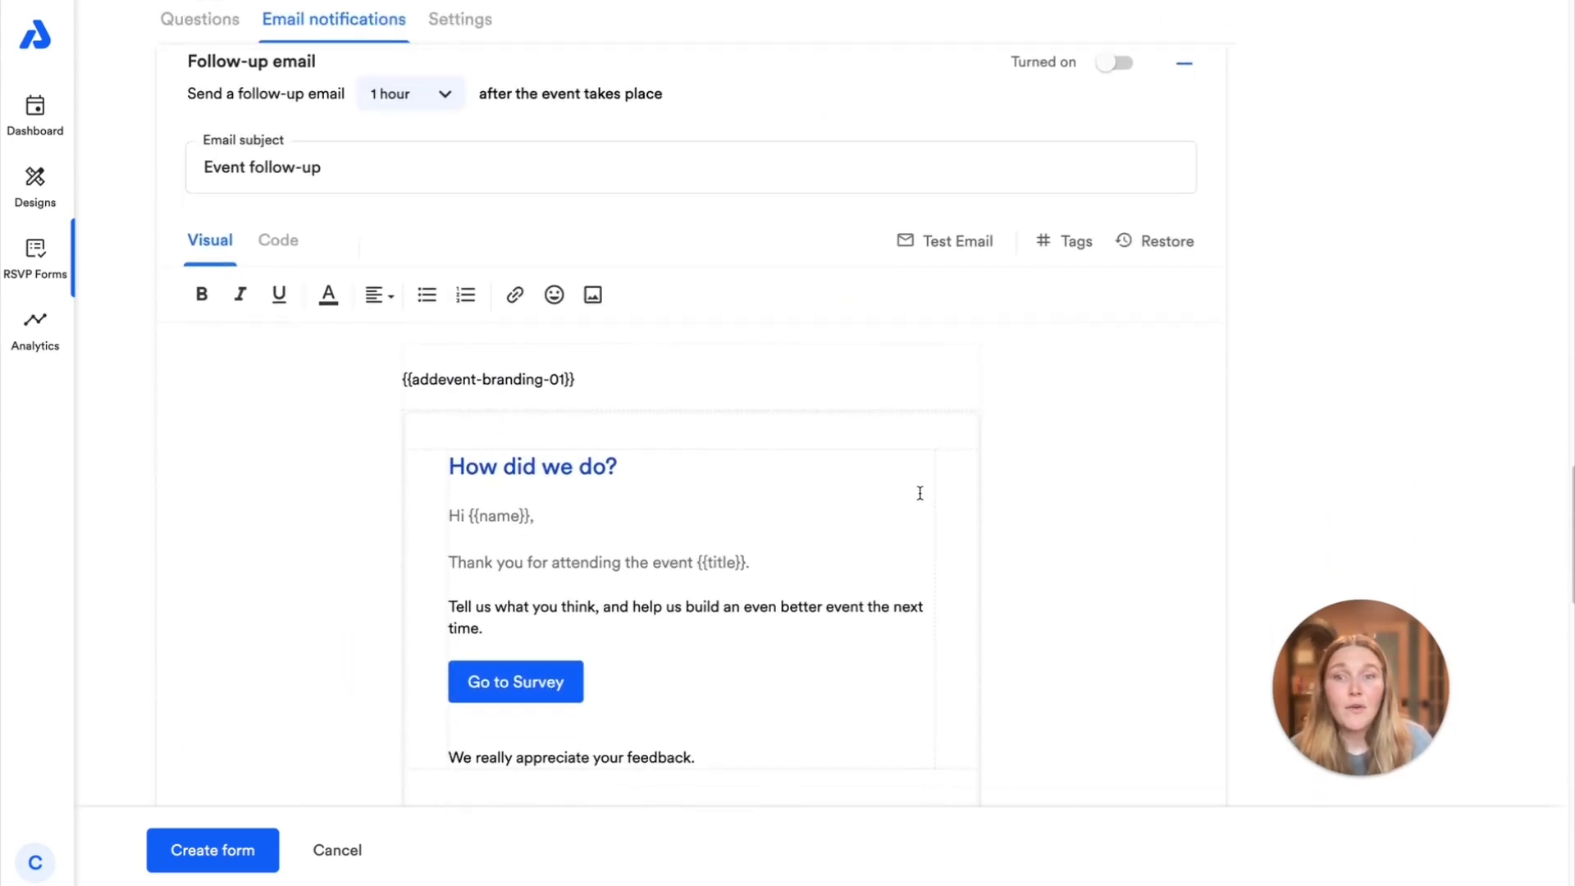
scroll(903, 495, down, 1)
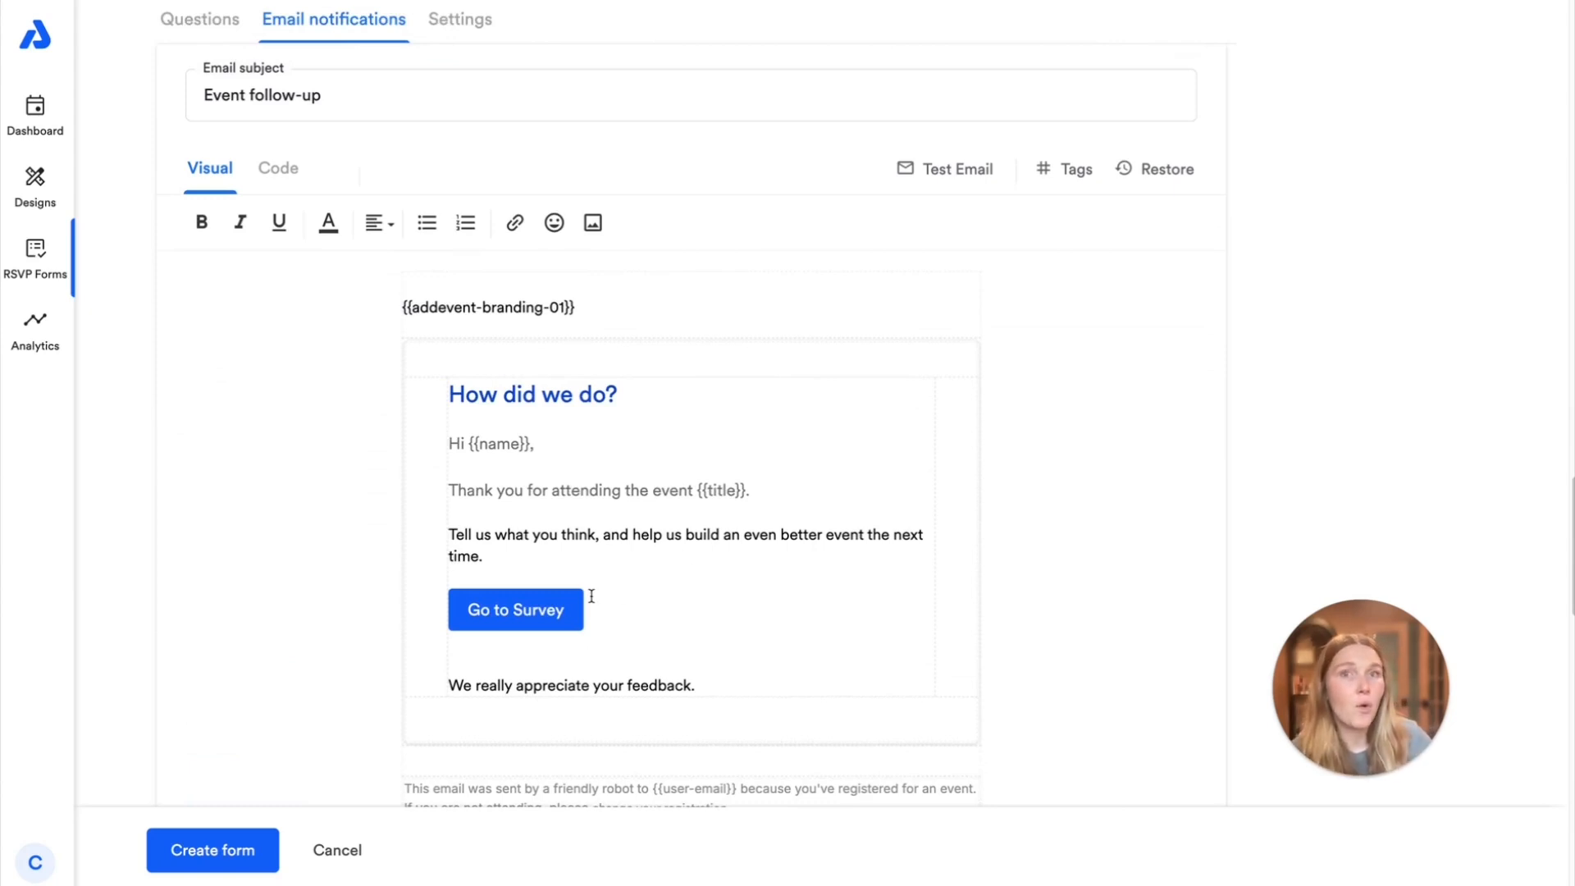
Highlight the "Go to Survey" button text in the Follow-up email to inspect its link options, and clear the selection
click(516, 605)
drag(563, 610, 465, 613)
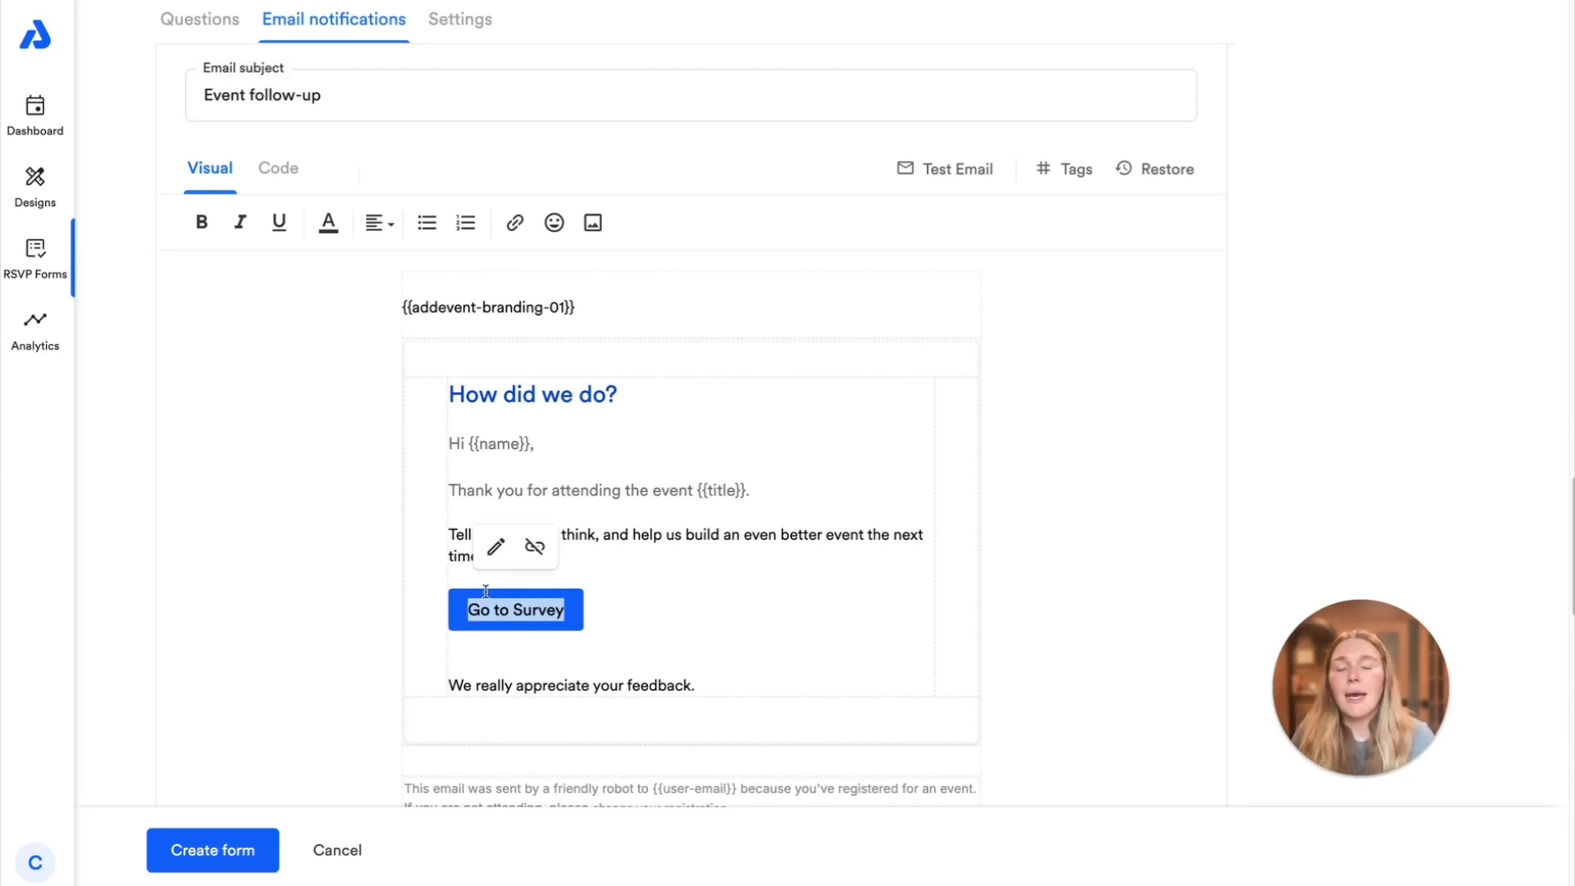
click(668, 628)
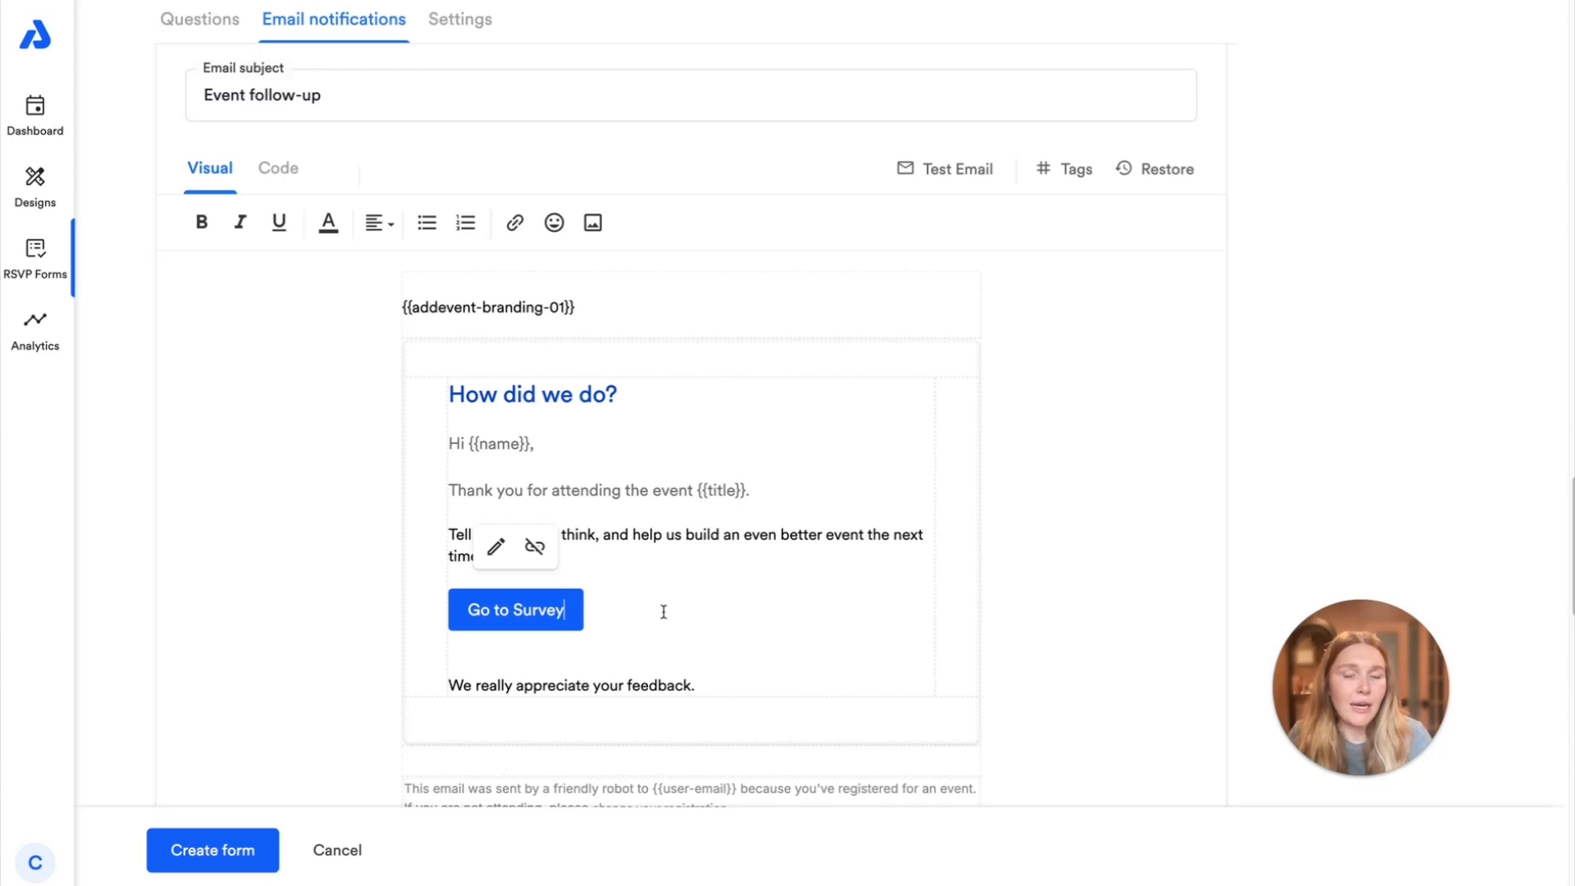
drag(565, 610, 457, 612)
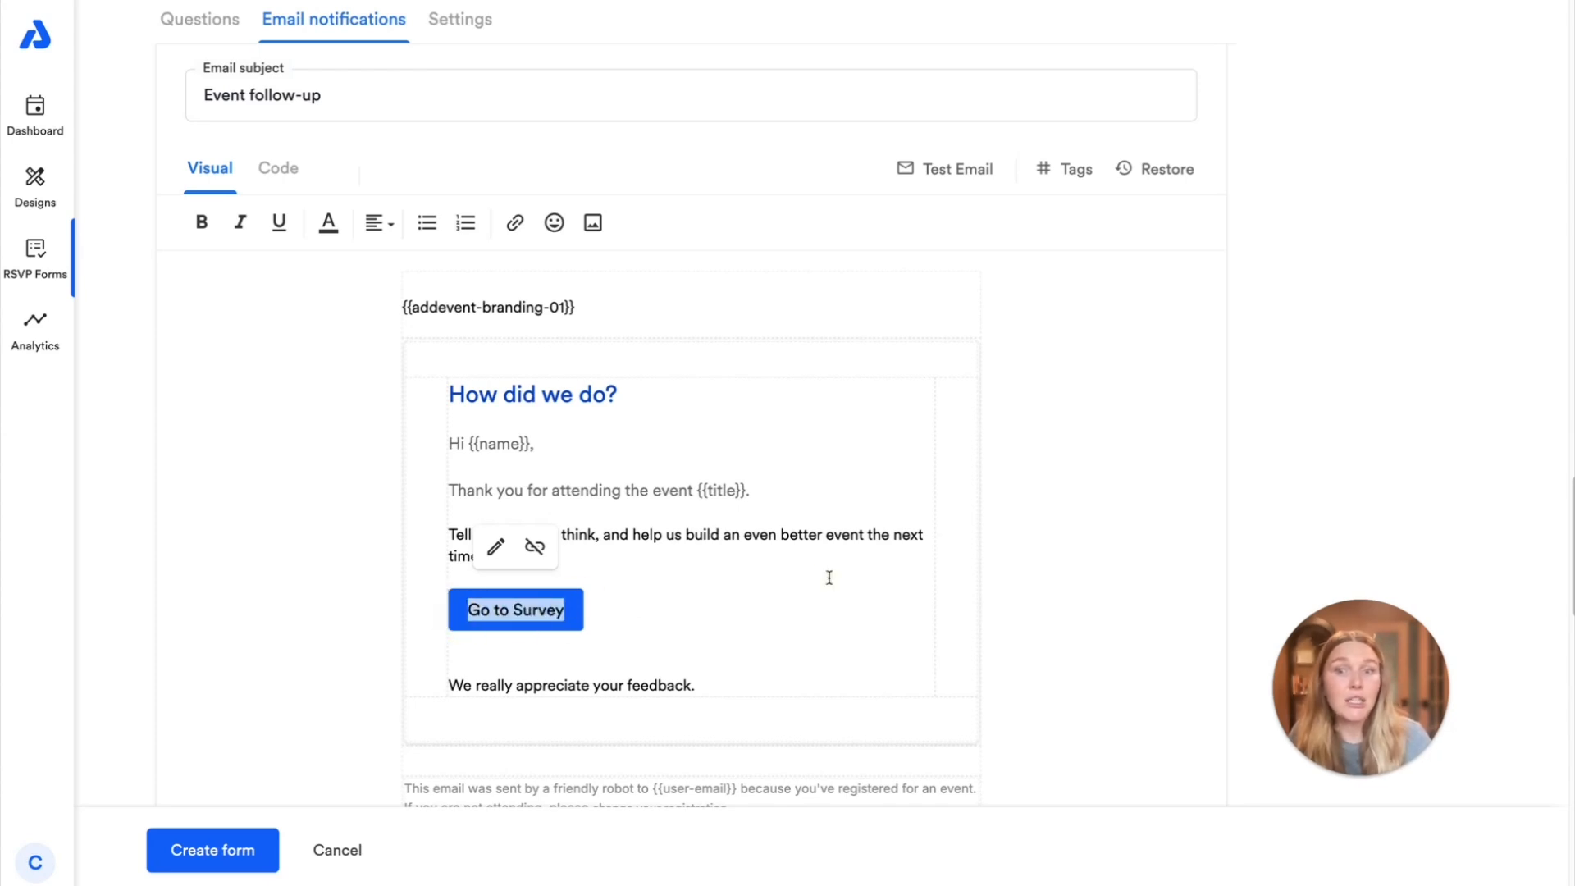
click(794, 546)
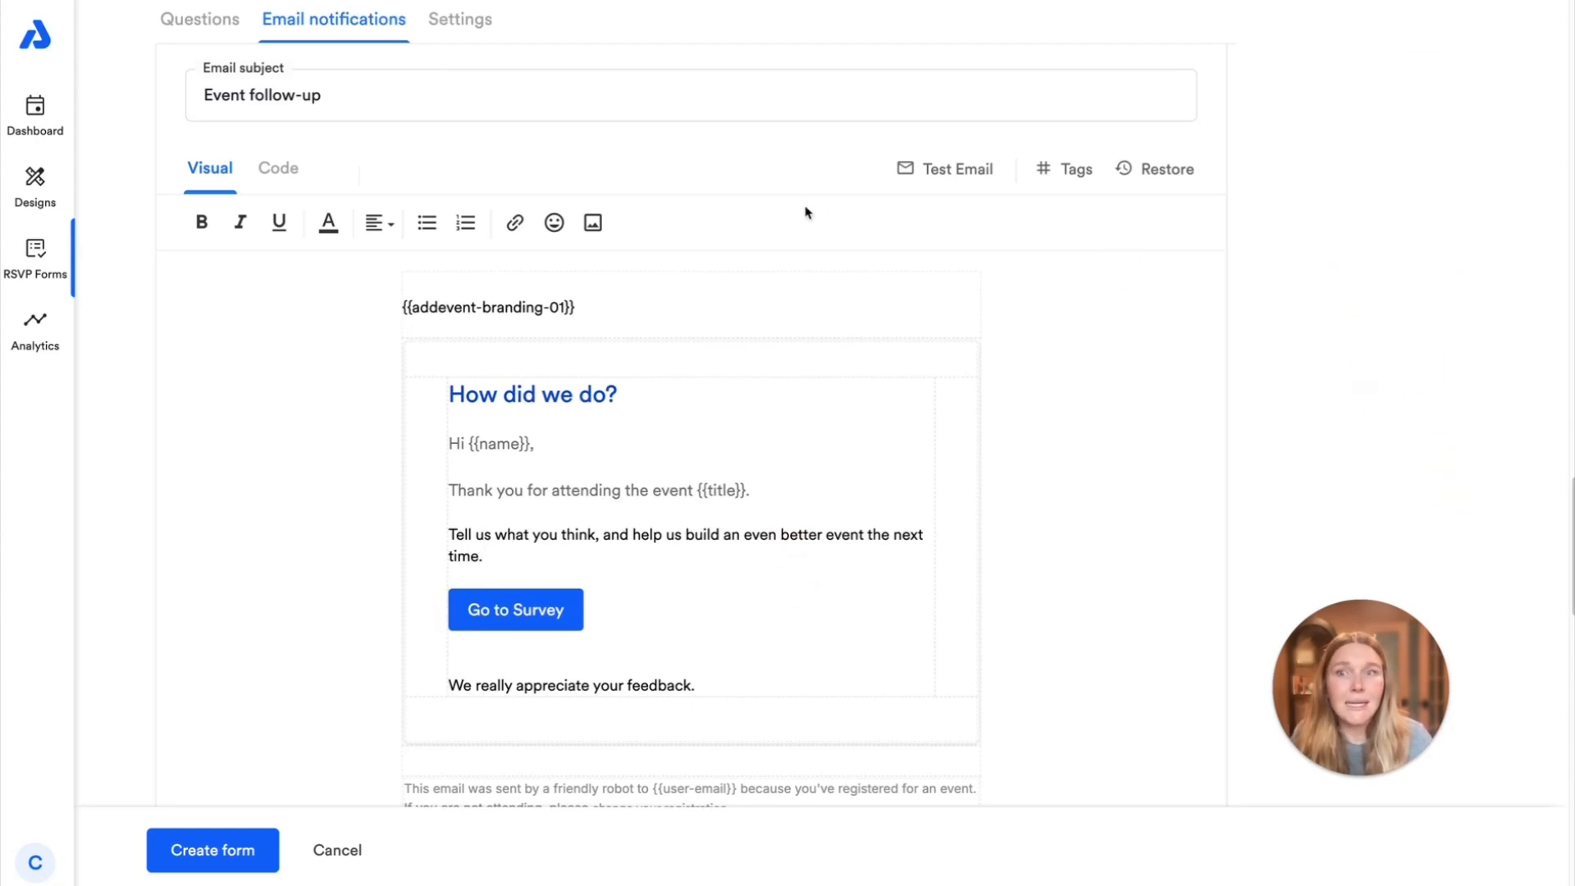
Try turning on the Follow-up email with a delay of 1 hour after the event, and turn it off again
scroll(878, 213, up, 2)
click(1111, 166)
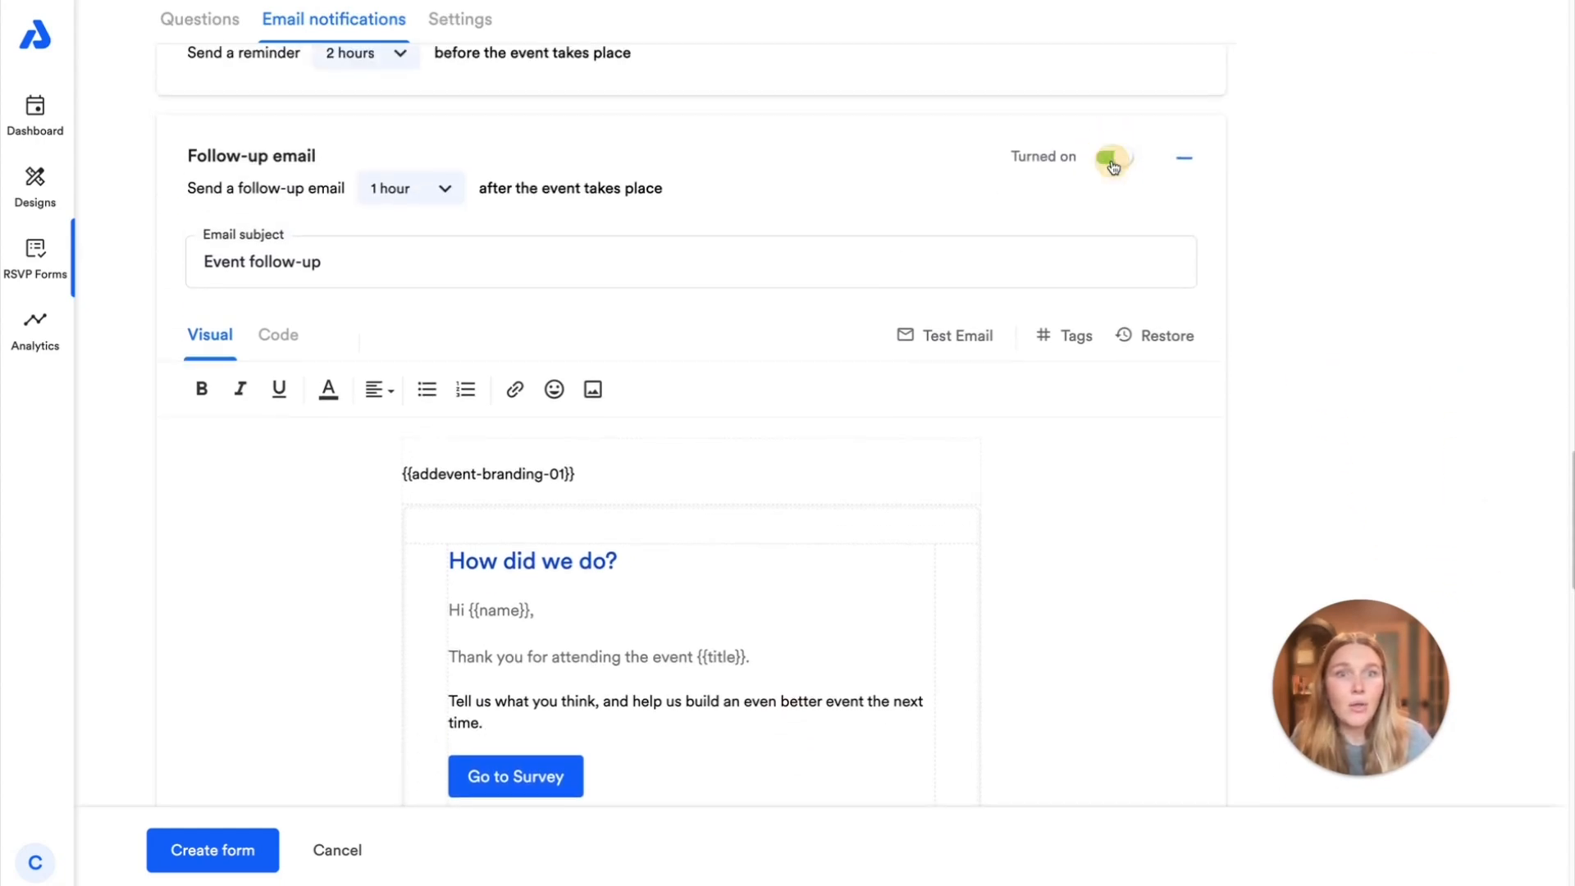
click(448, 183)
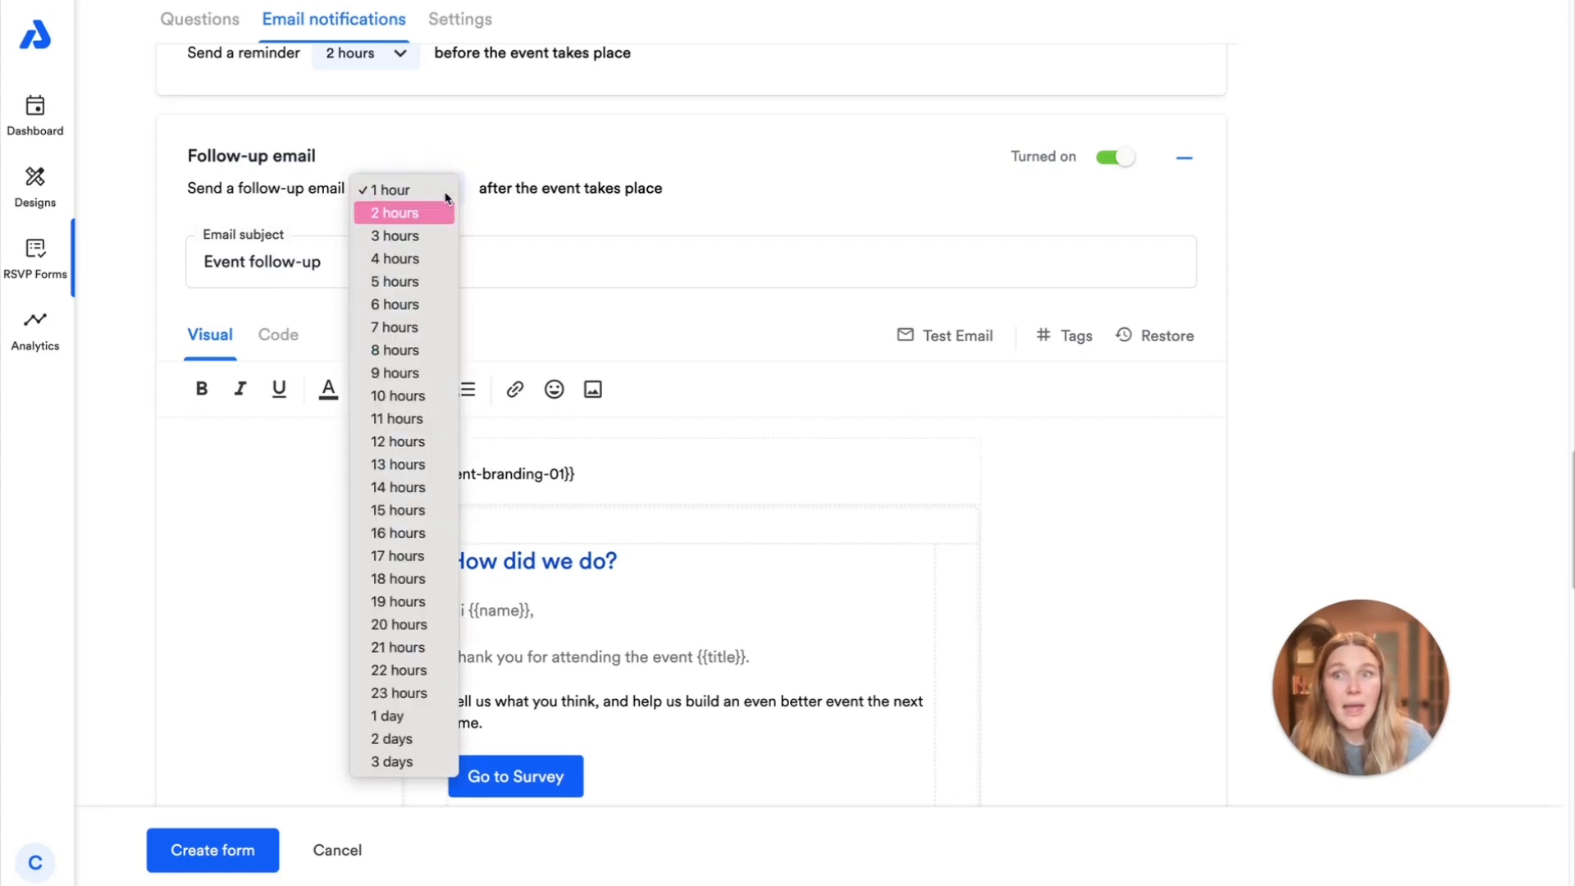
click(402, 185)
click(1132, 166)
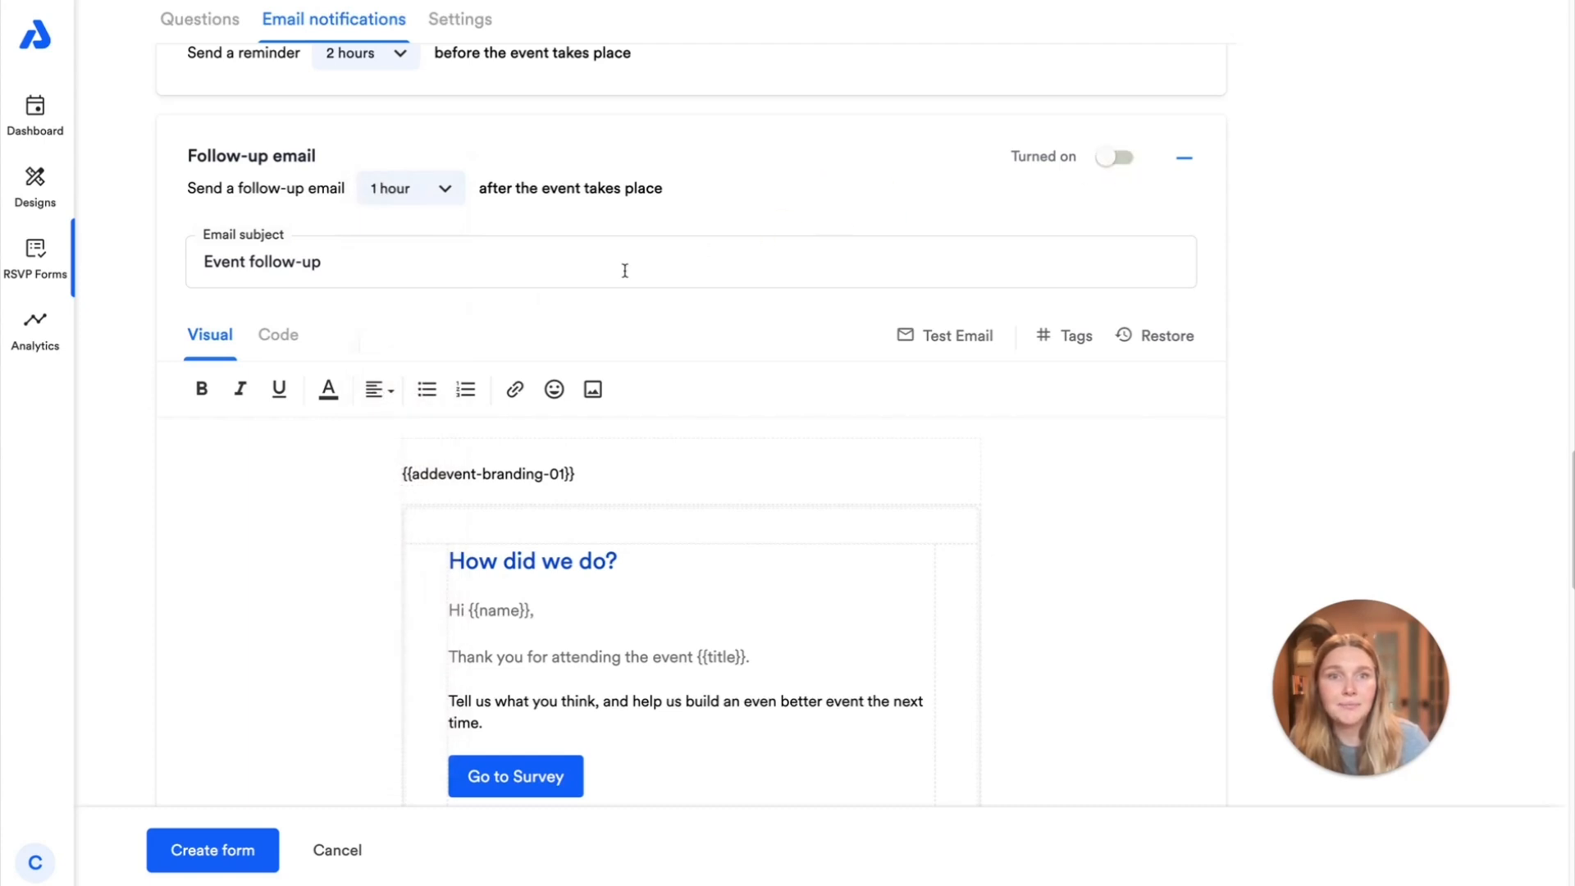
Review the Update email template in the form's manual notifications, including its message and event details
scroll(622, 266, down, 15)
scroll(629, 373, down, 2)
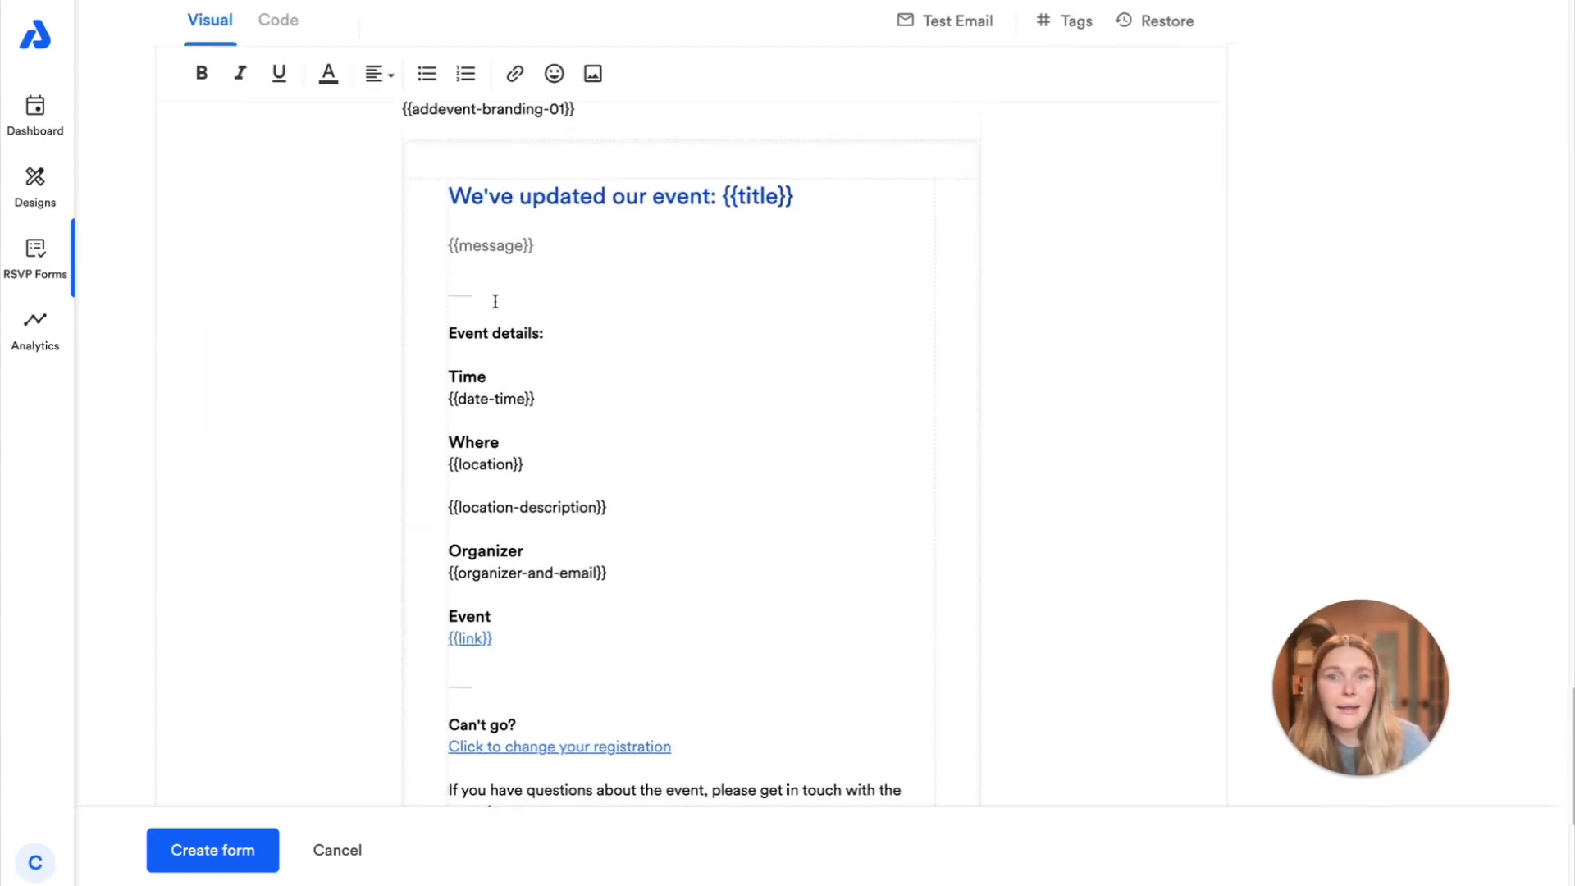
scroll(668, 467, down, 4)
scroll(678, 485, up, 4)
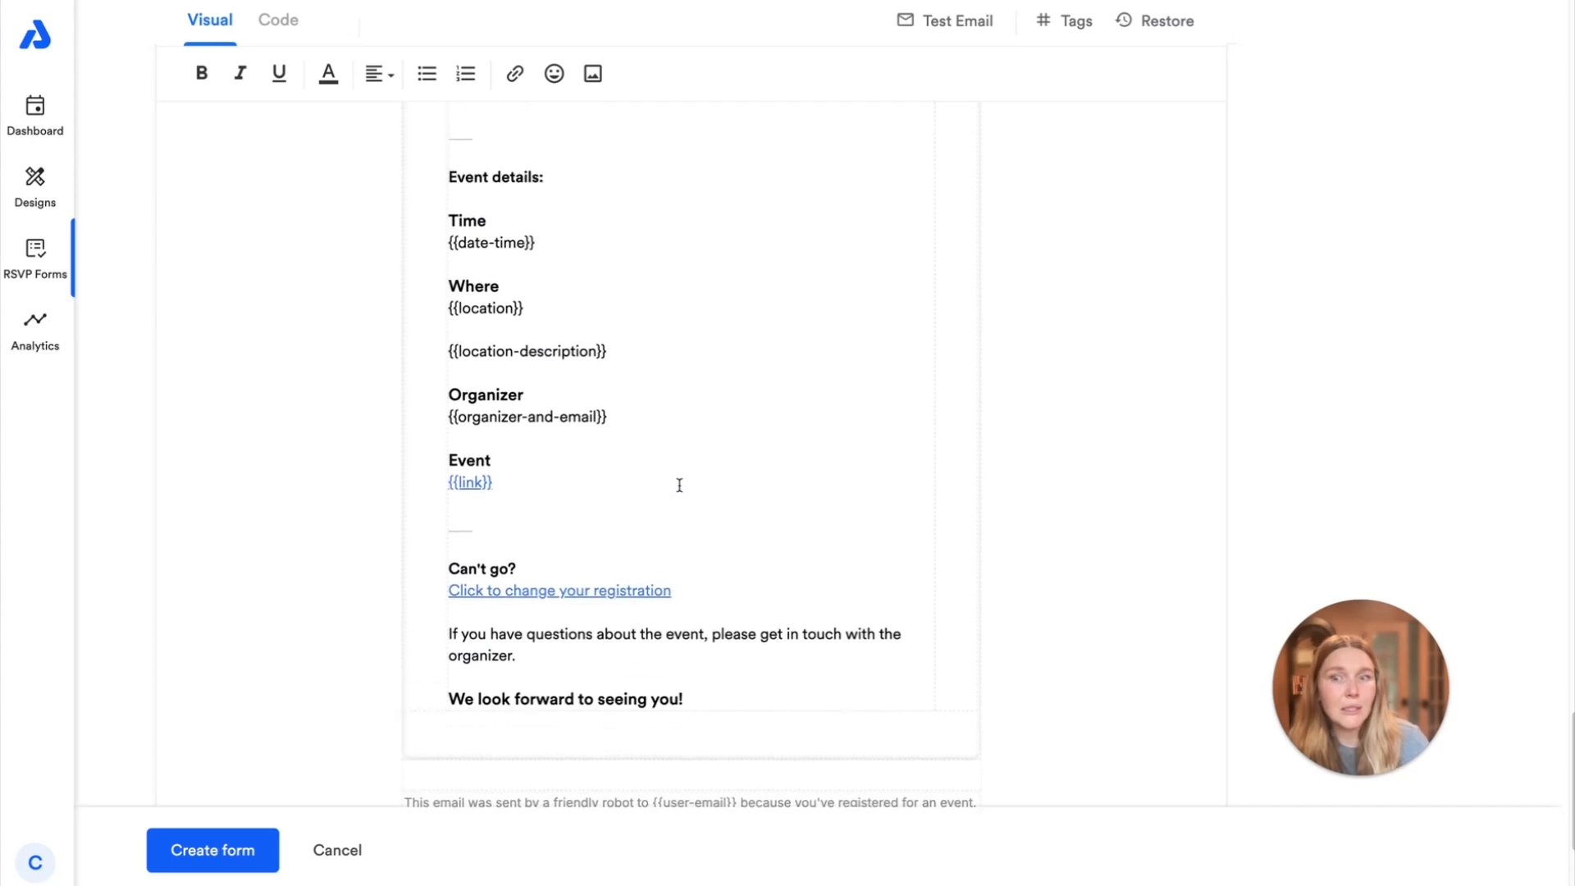
scroll(639, 435, down, 10)
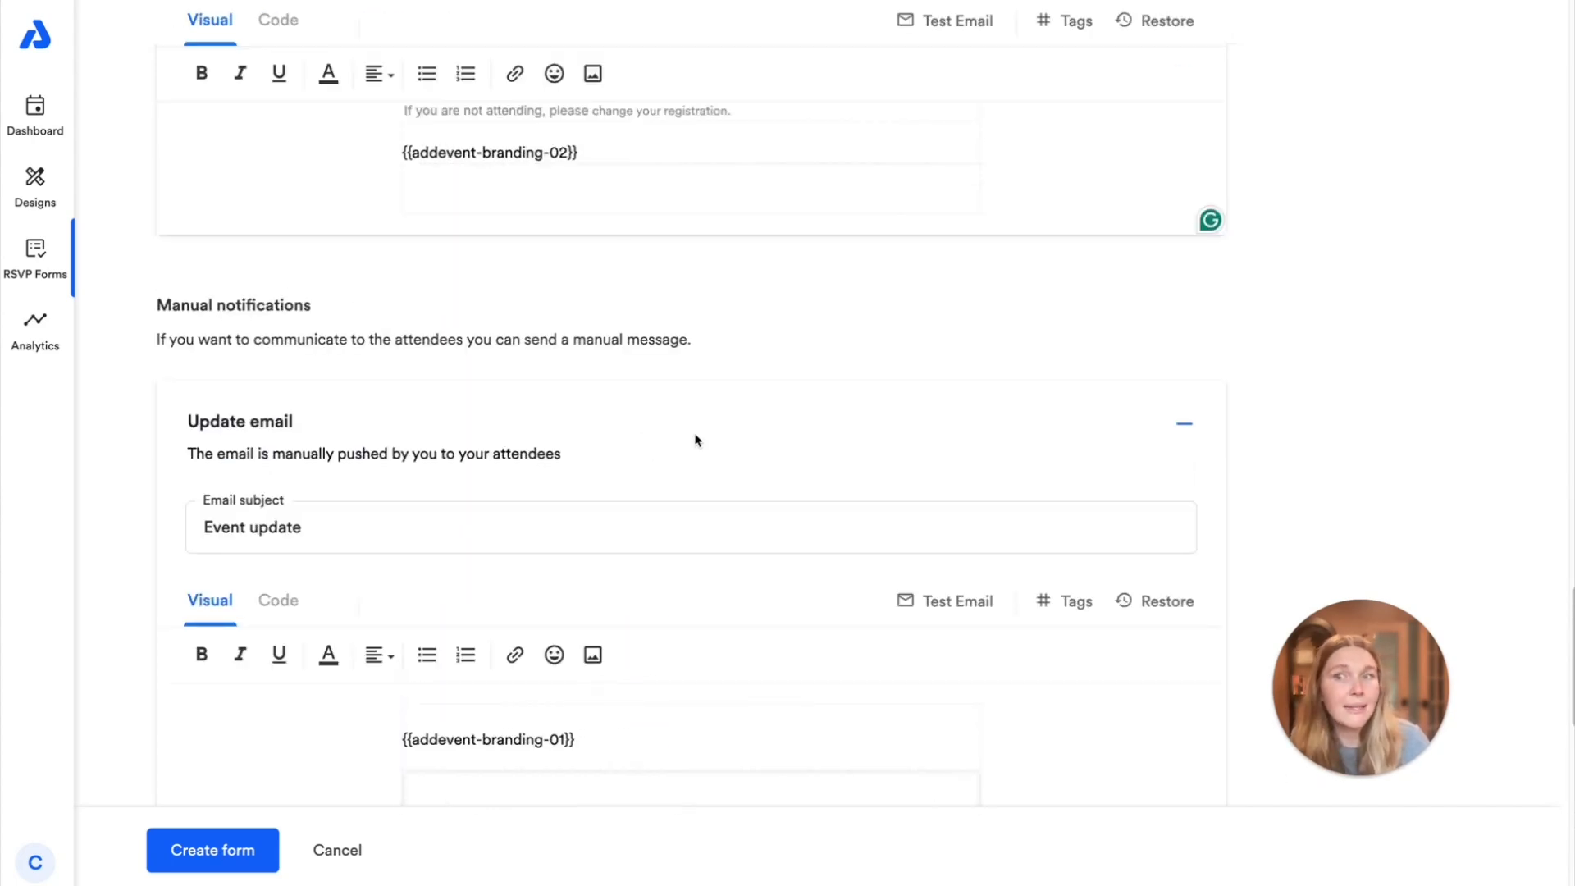
Name the RSVP form "September Events" and create it
scroll(185, 572, up, 10)
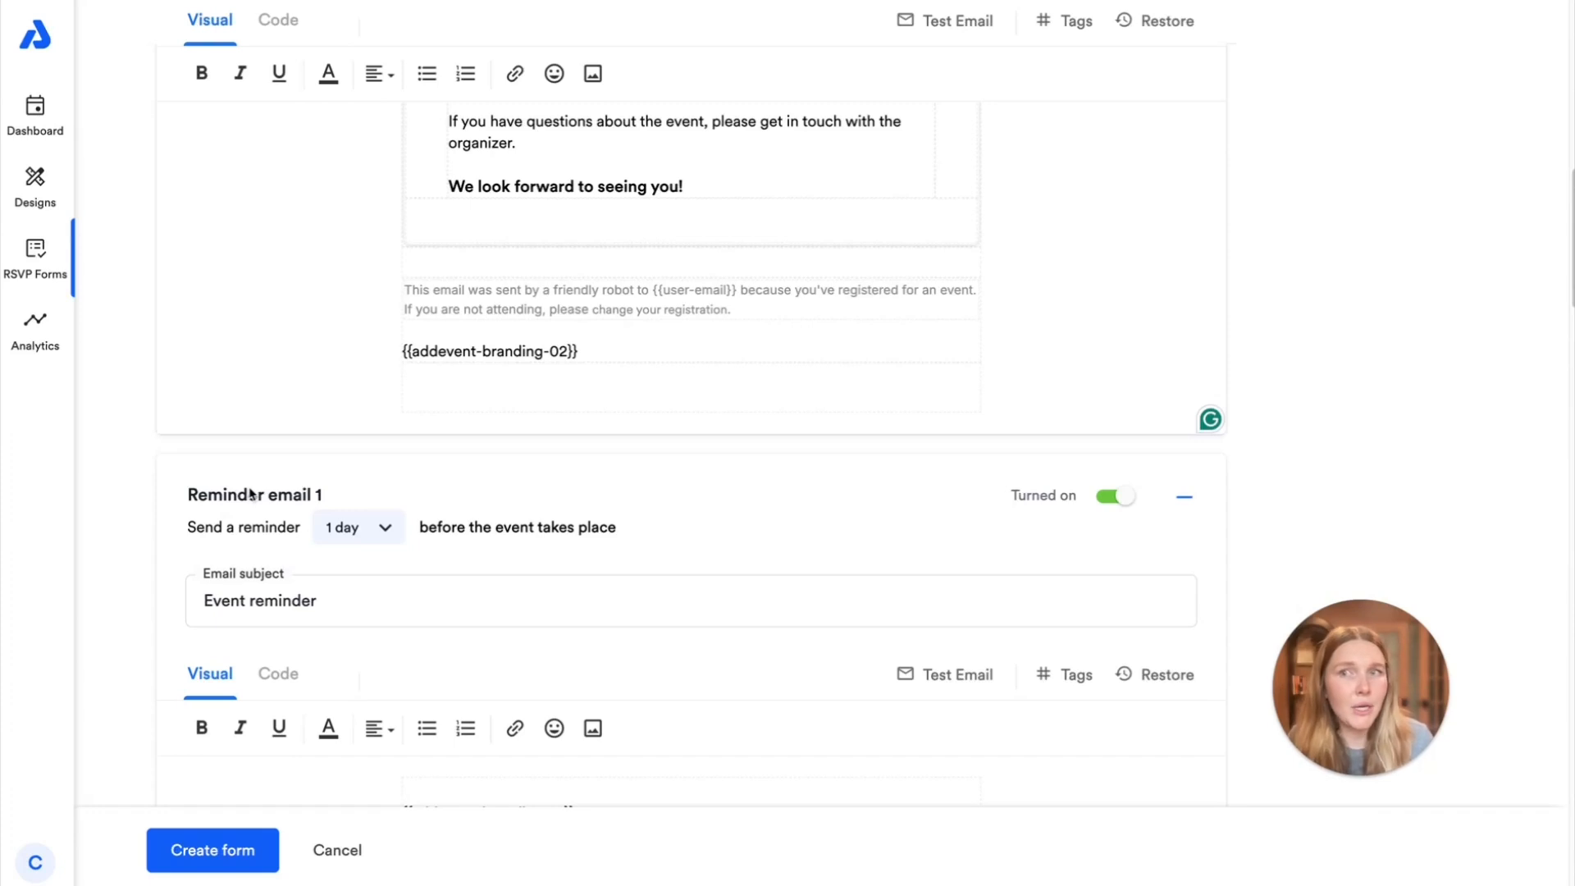
scroll(308, 201, up, 10)
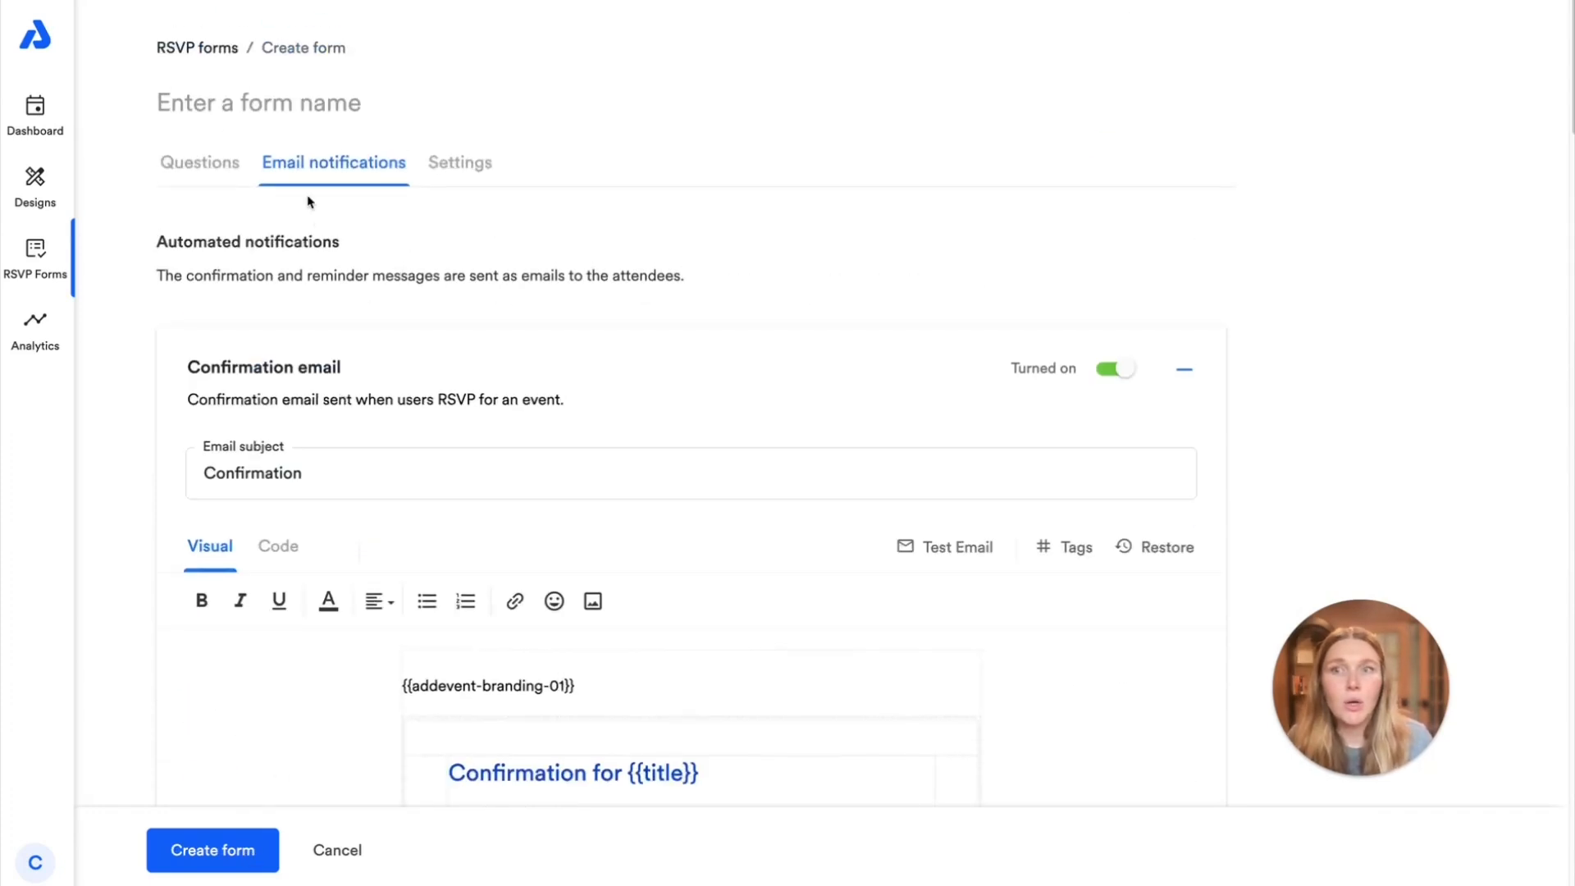
click(291, 96)
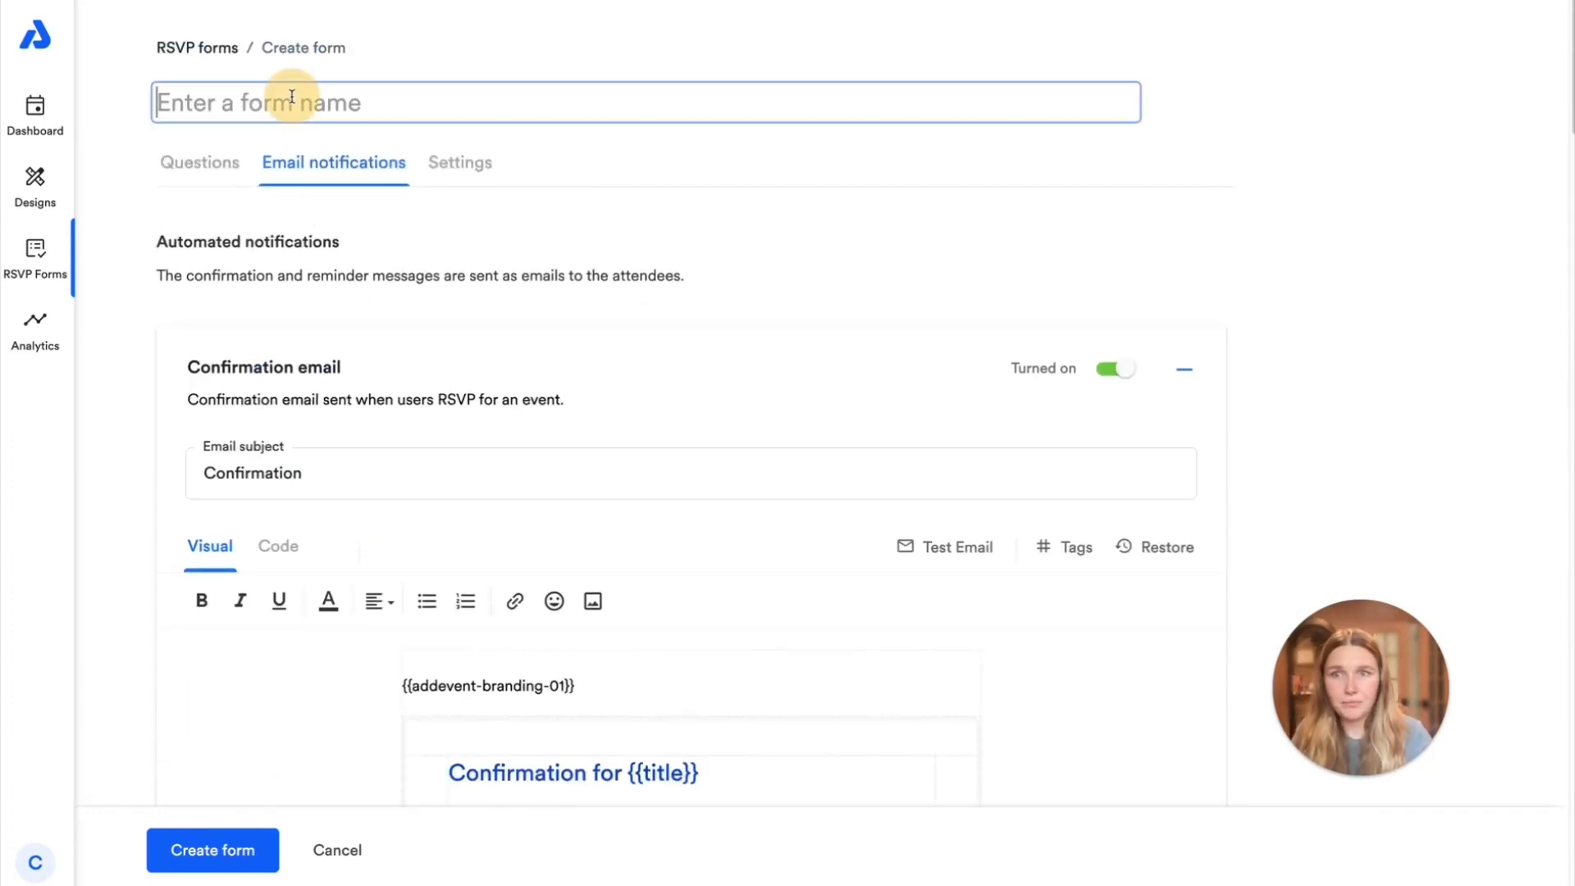
text(S)
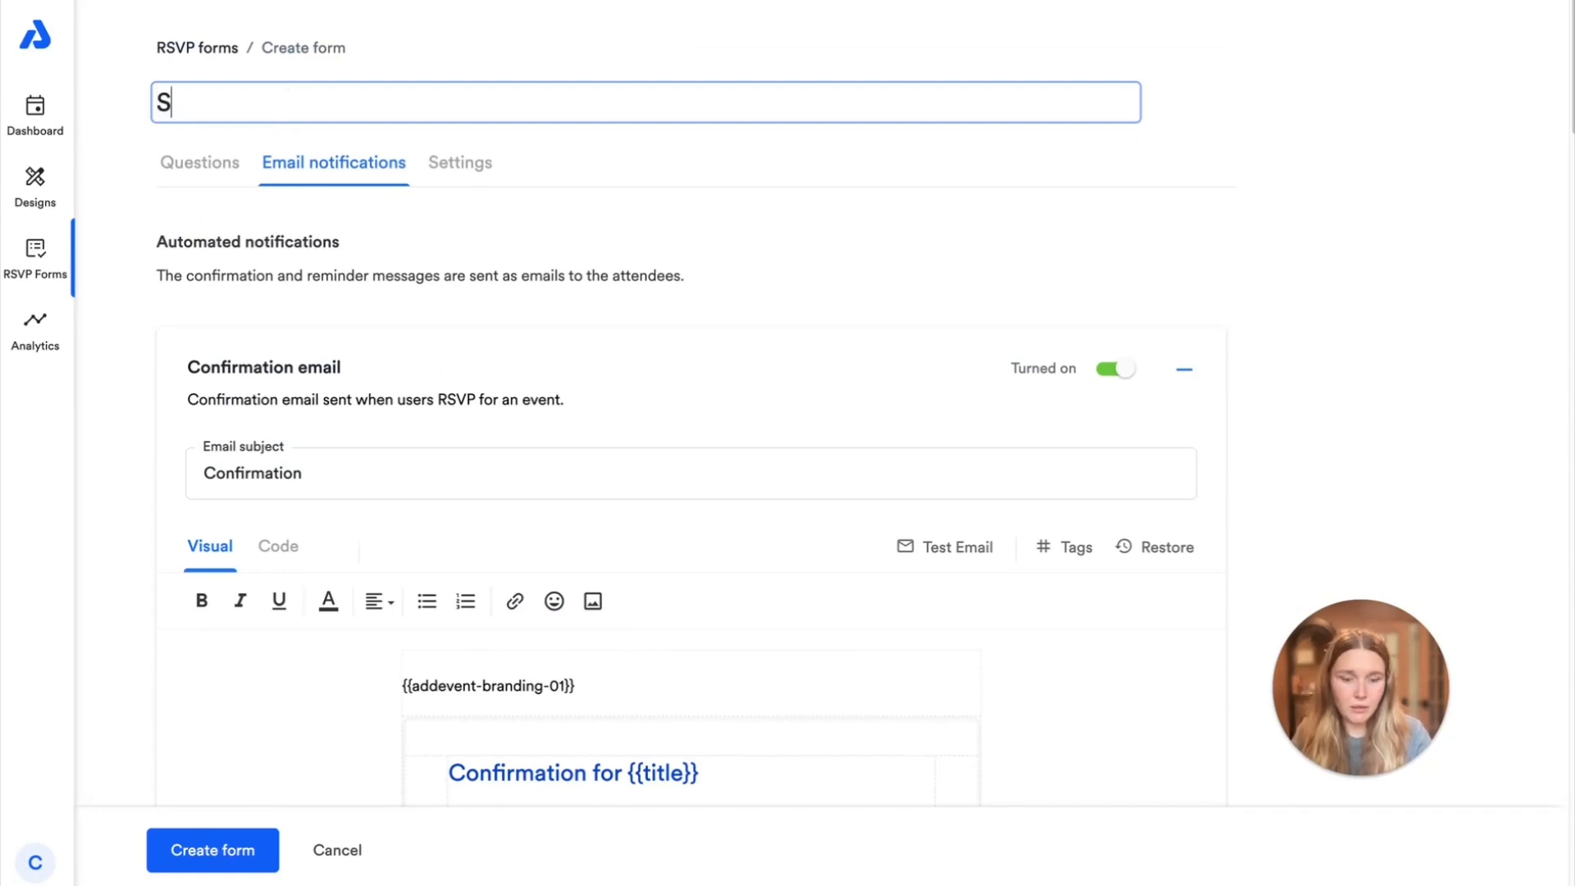
text(eptemne)
key(BackSpace)
key(BackSpace)
text(b)
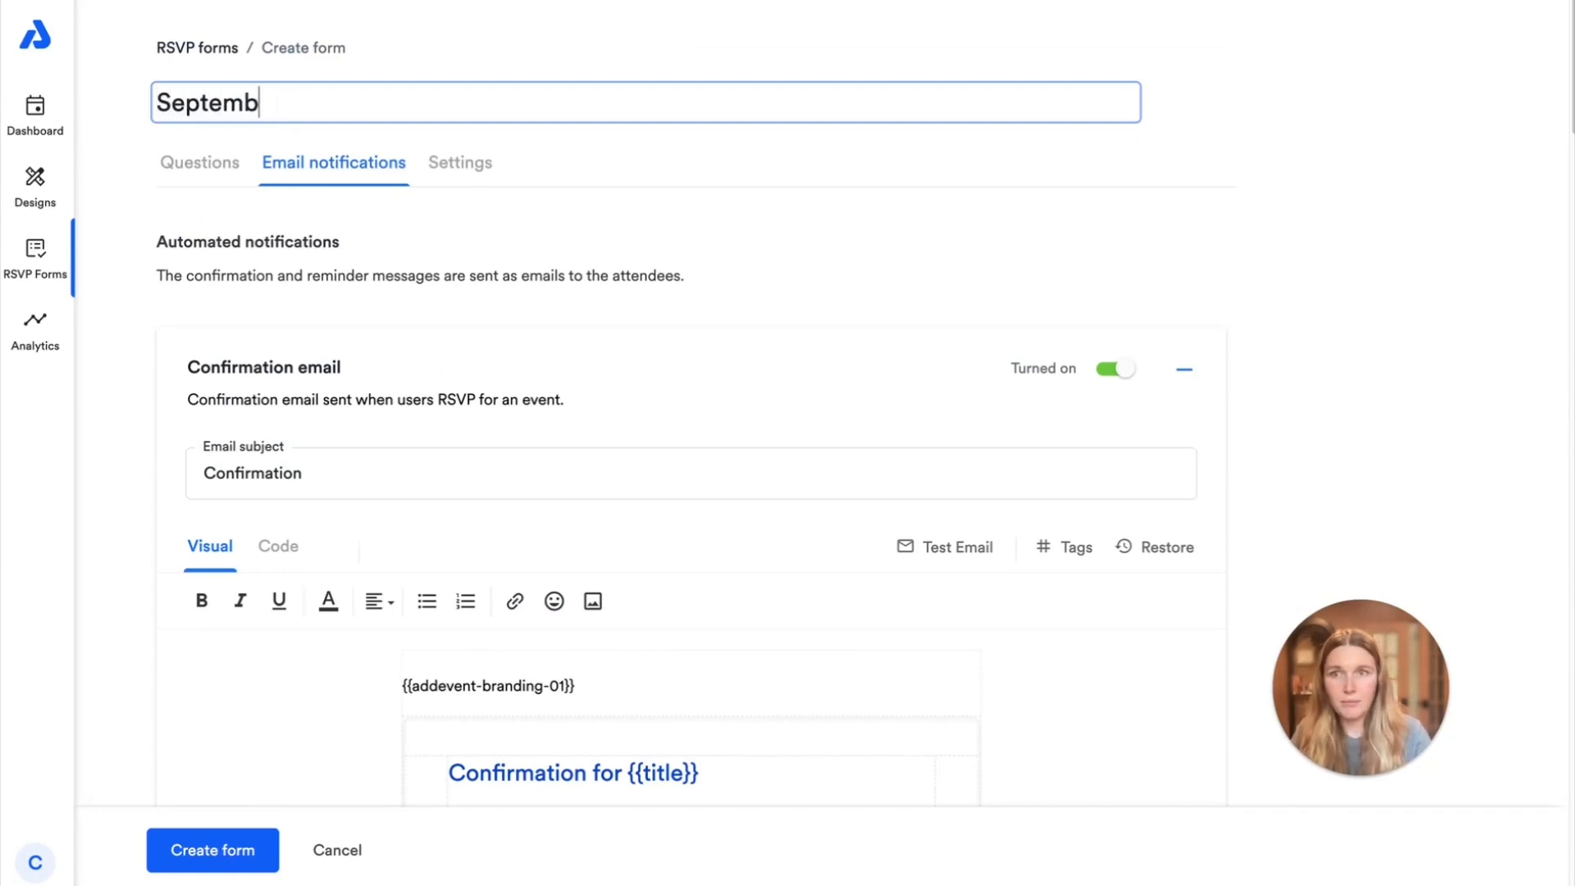
text(er EVents)
key(BackSpace)
key(BackSpace)
key(BackSpace)
key(BackSpace)
key(BackSpace)
text(v)
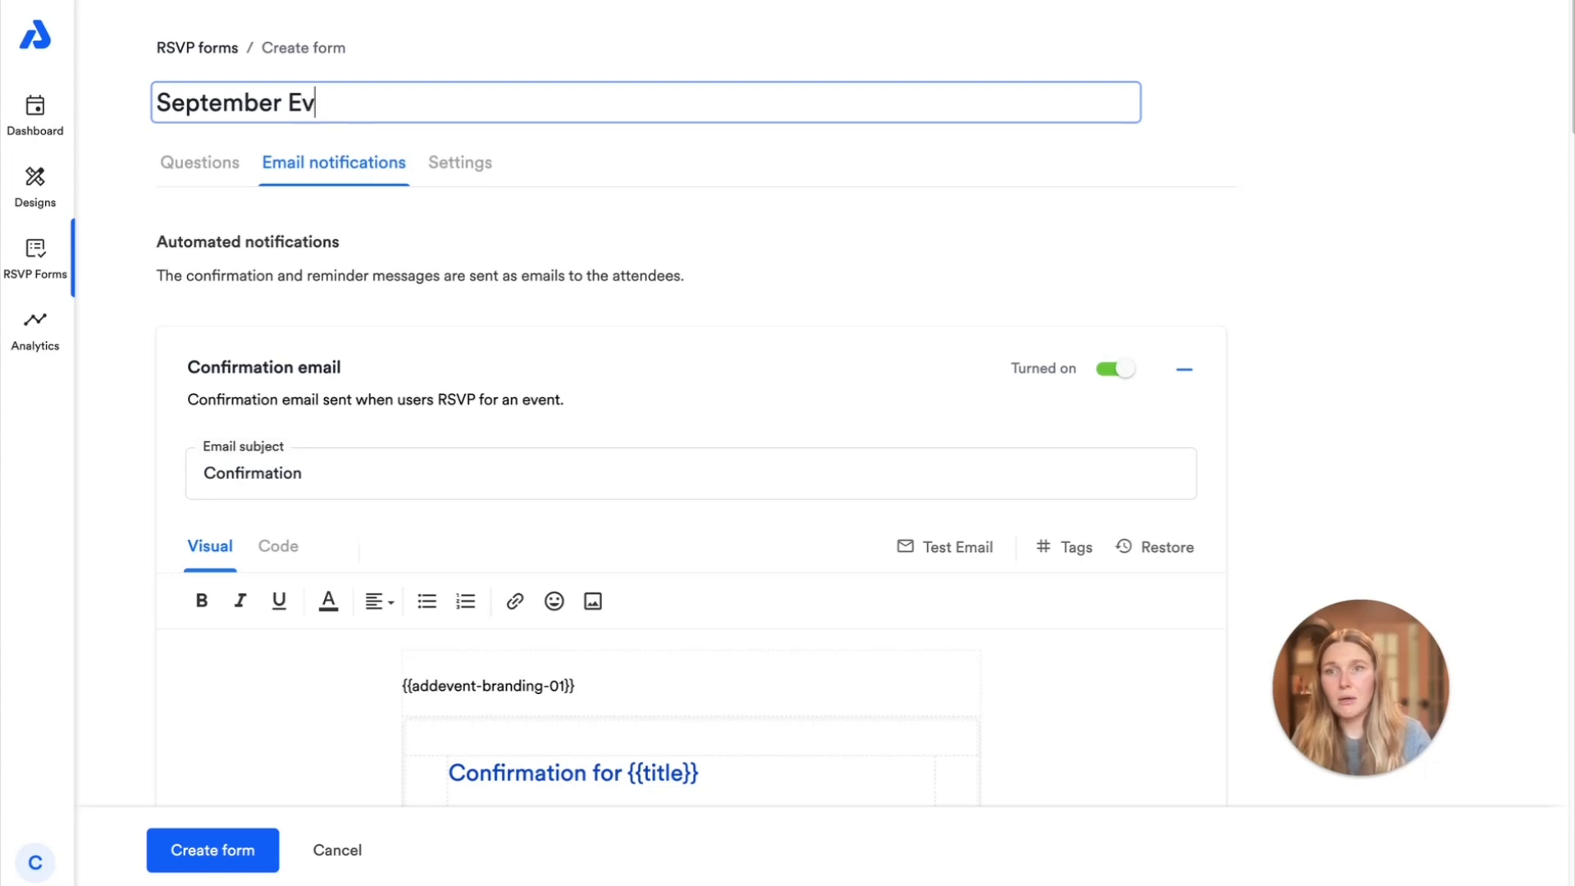
text(ents)
click(220, 850)
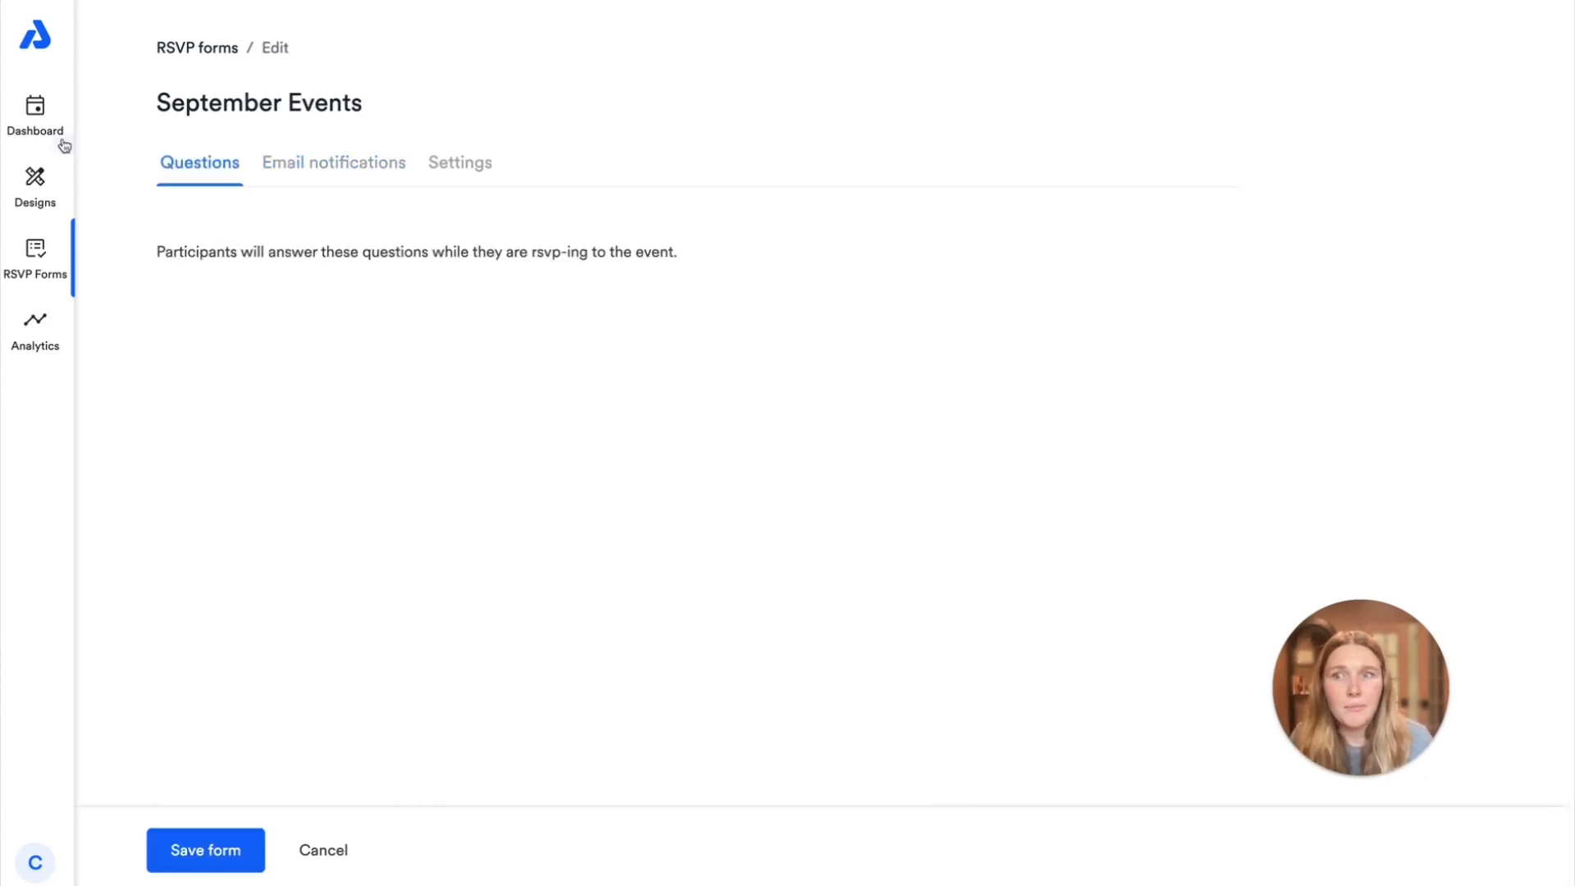
Open the September 23 RSVP event from the dashboard calendar for editing and show its RSVP settings
click(31, 123)
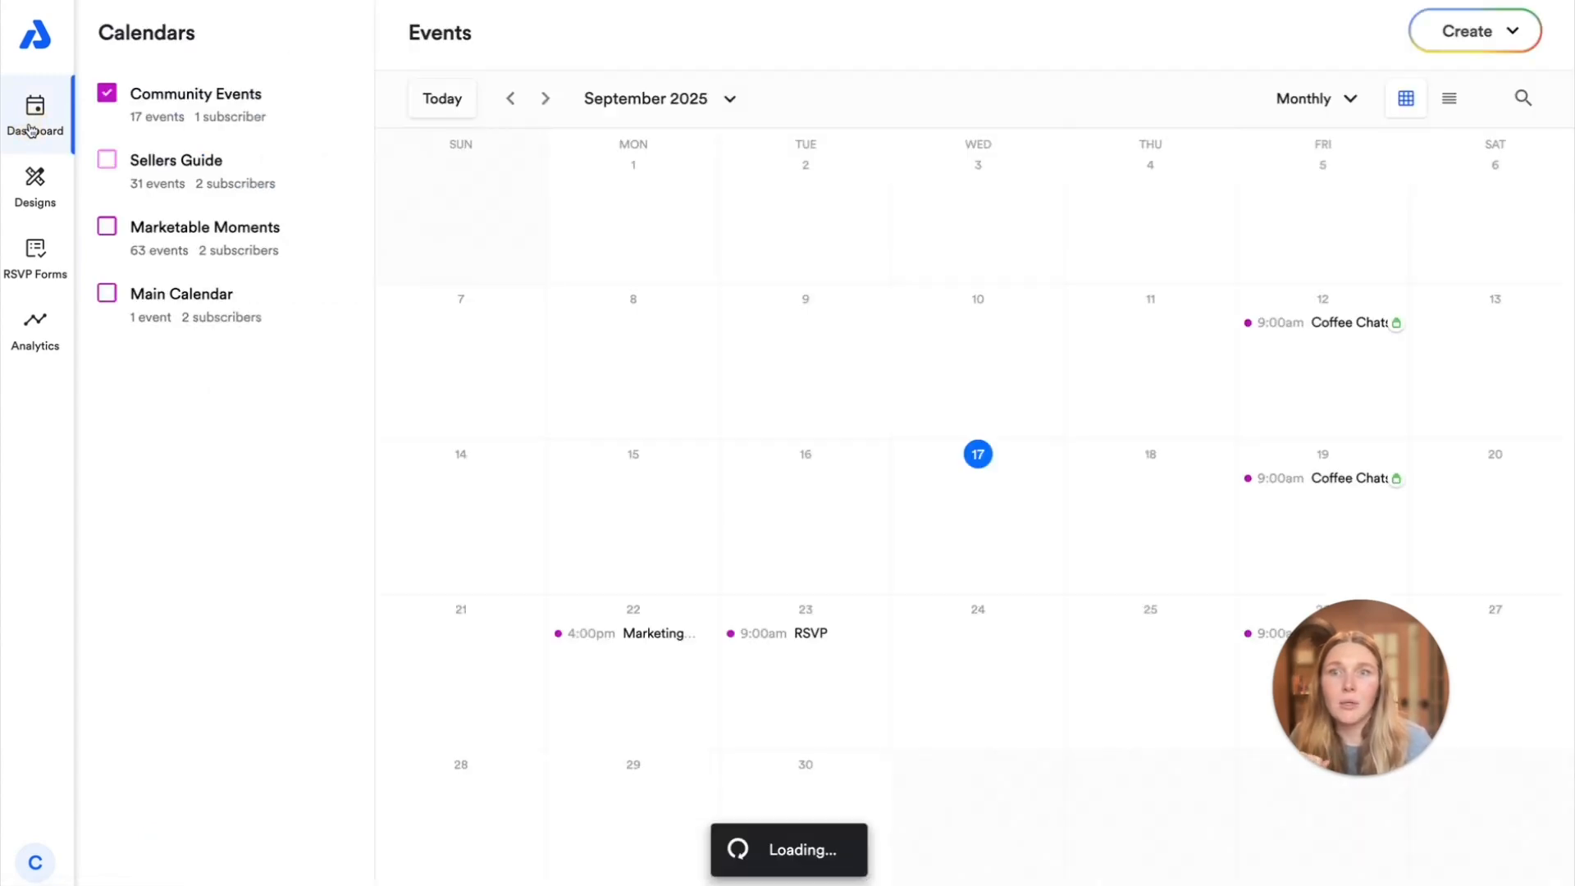
click(785, 637)
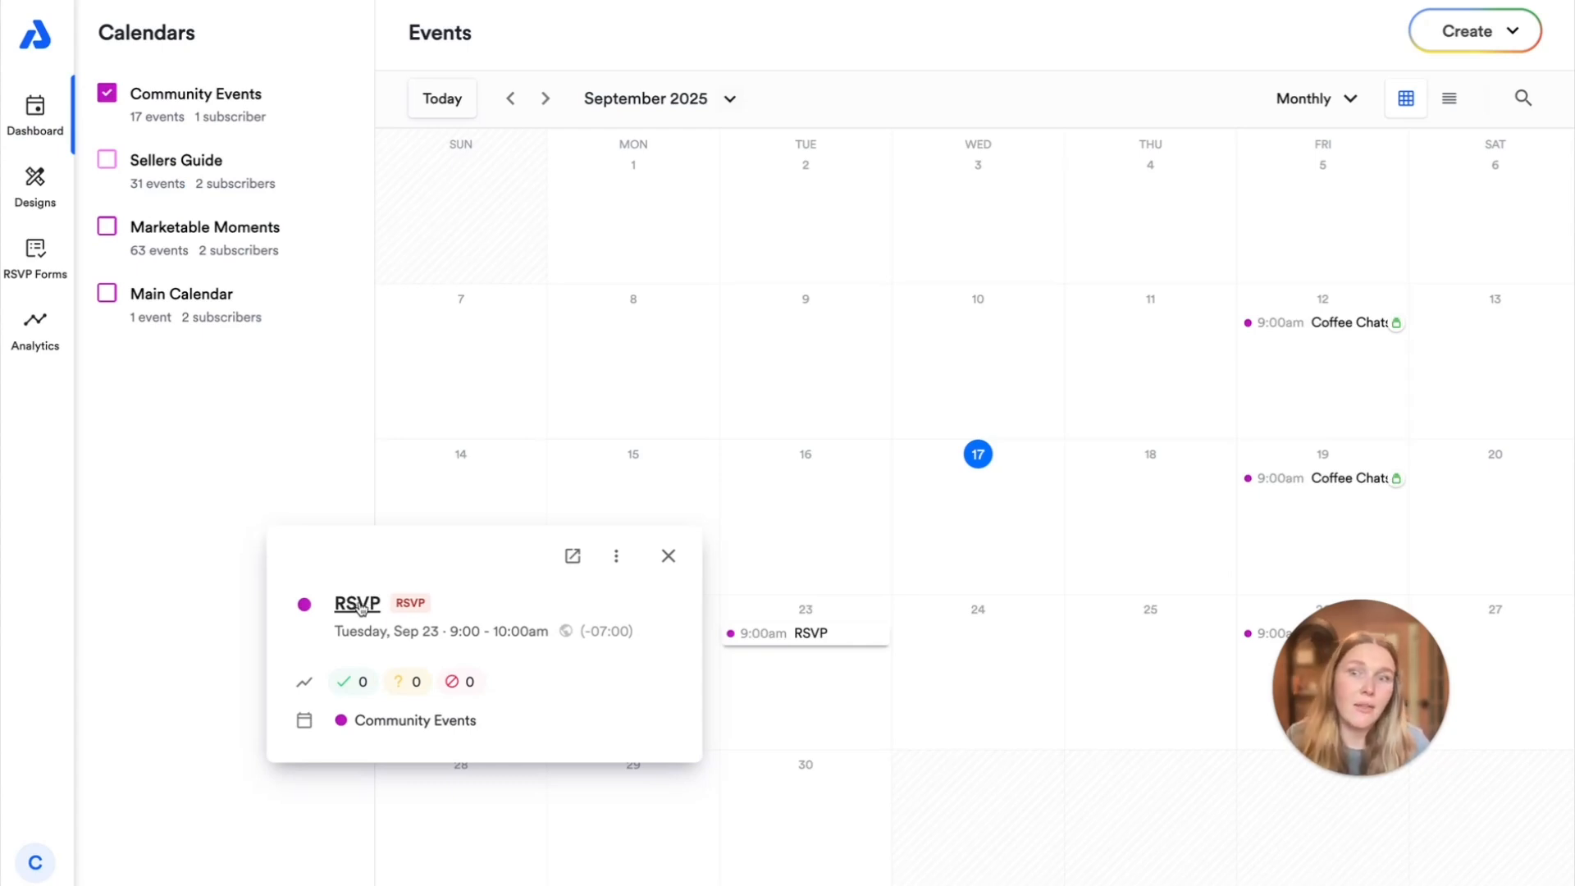
click(616, 556)
click(474, 601)
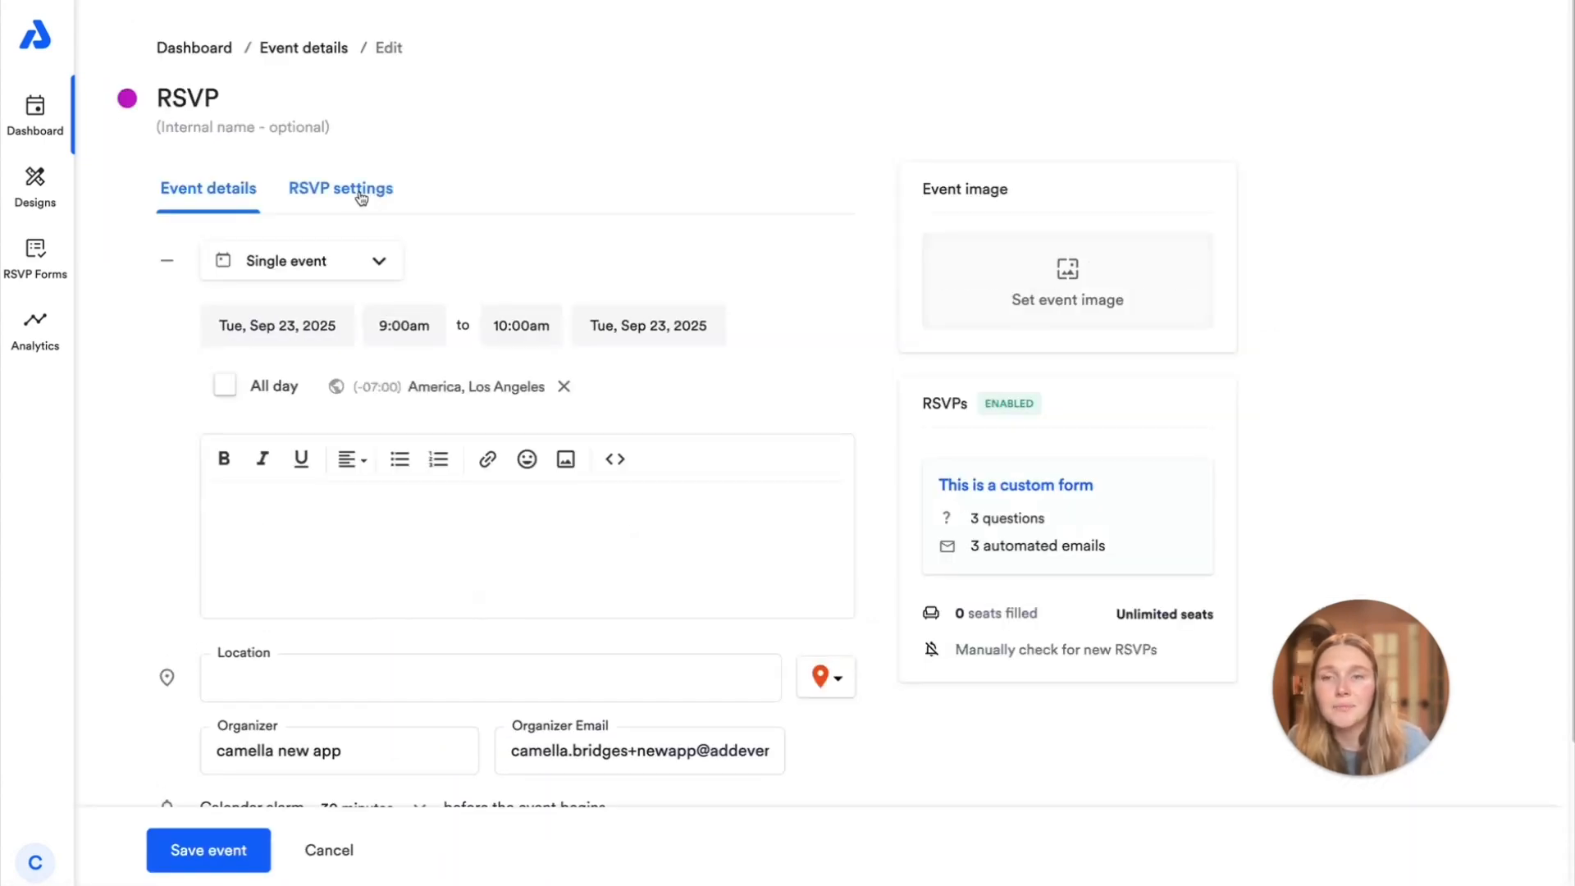
click(361, 198)
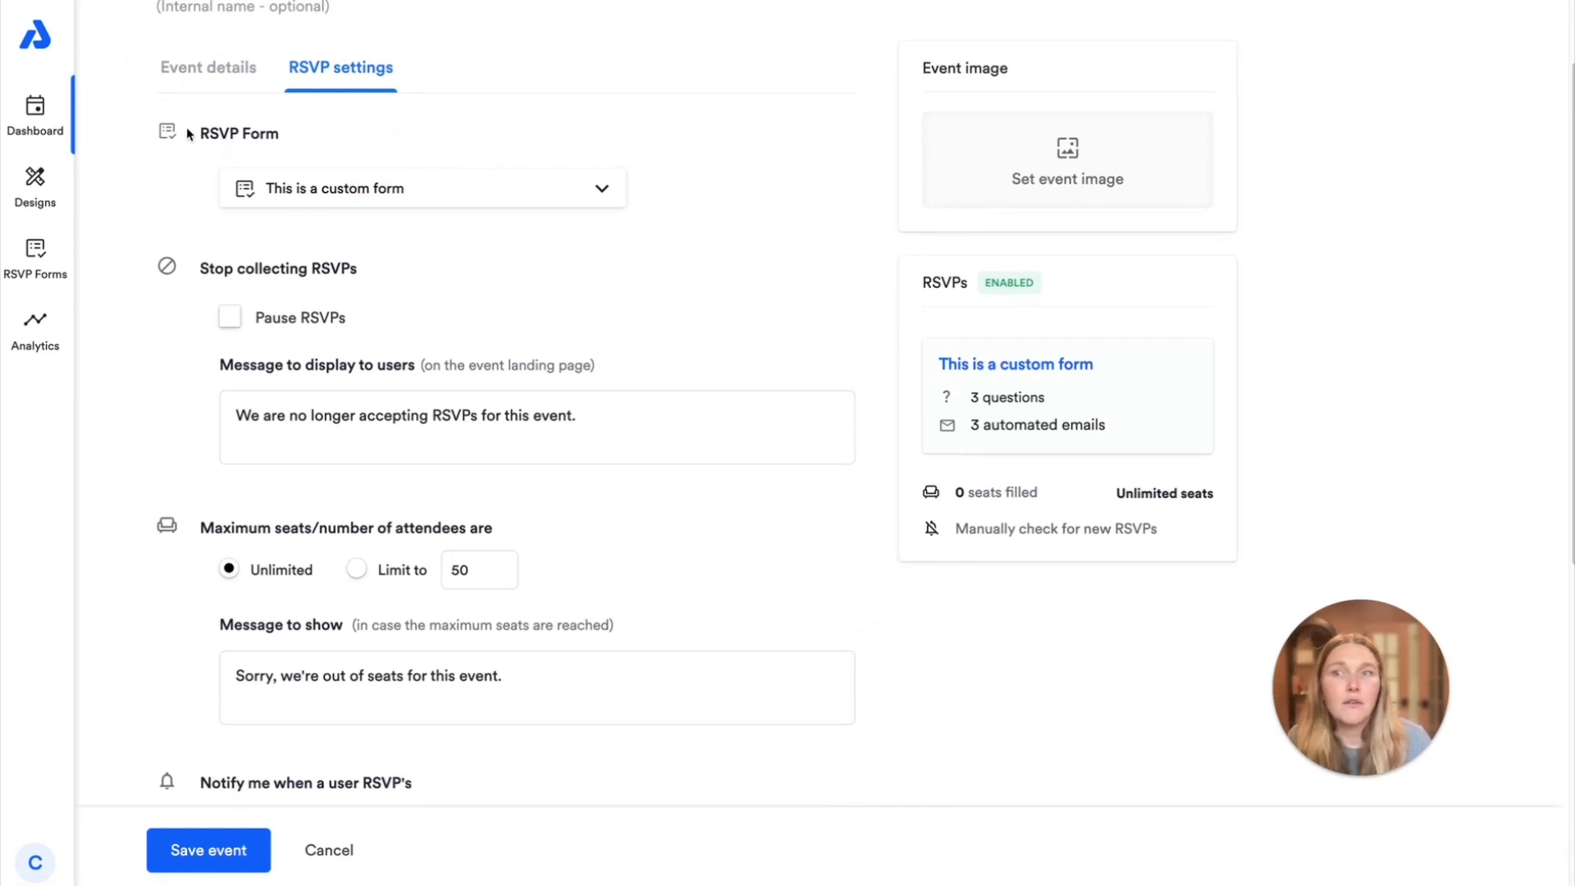
Assign the "September Events" RSVP form to the event and save the event
drag(190, 135, 481, 140)
click(481, 140)
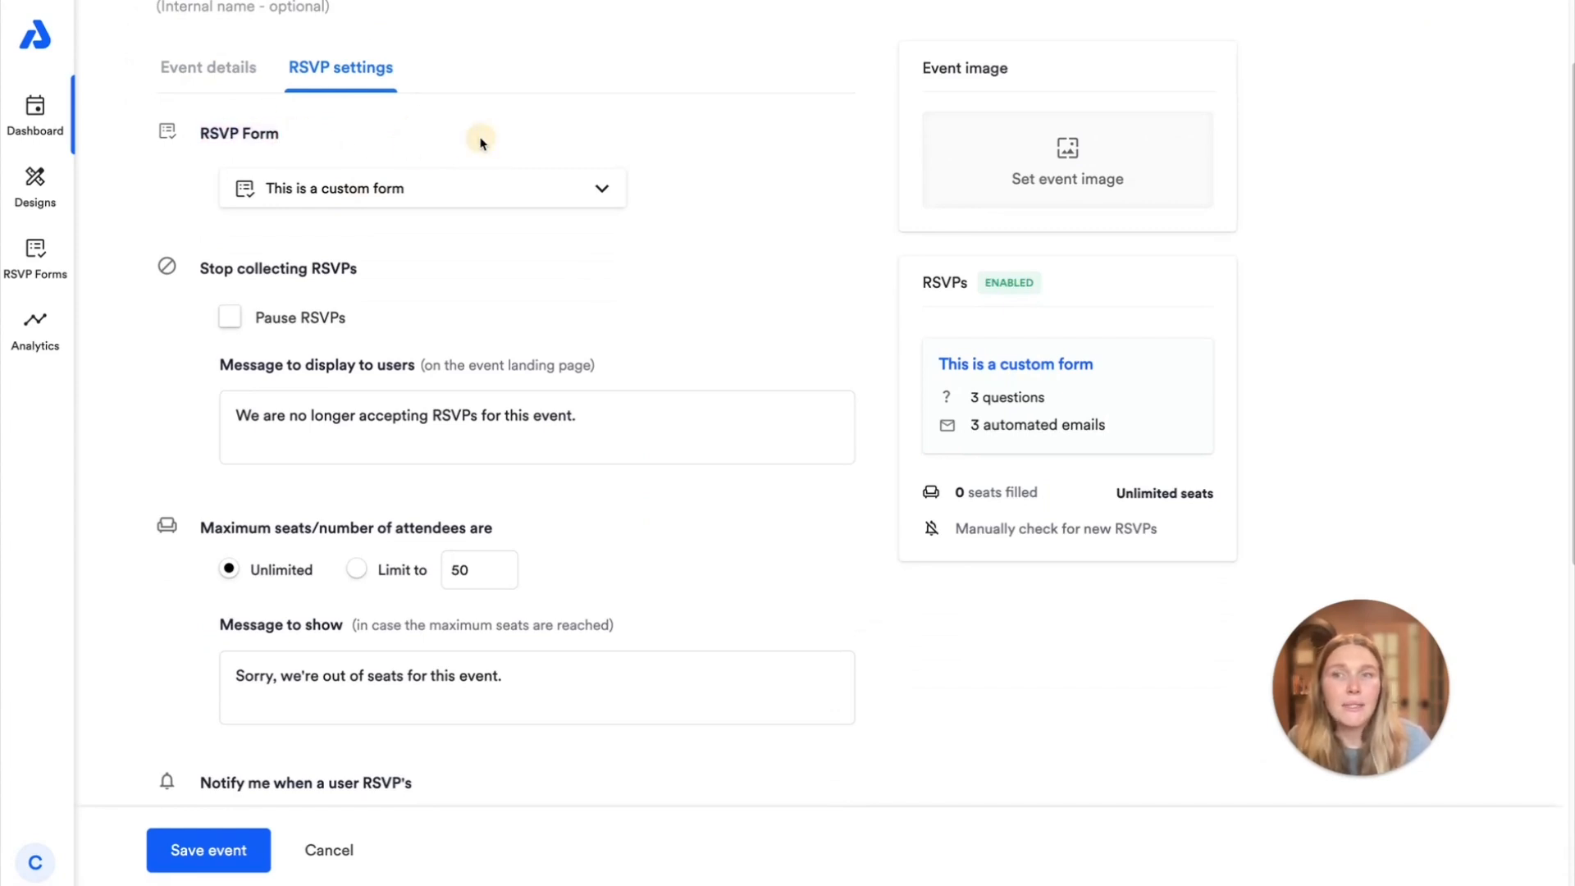
click(470, 190)
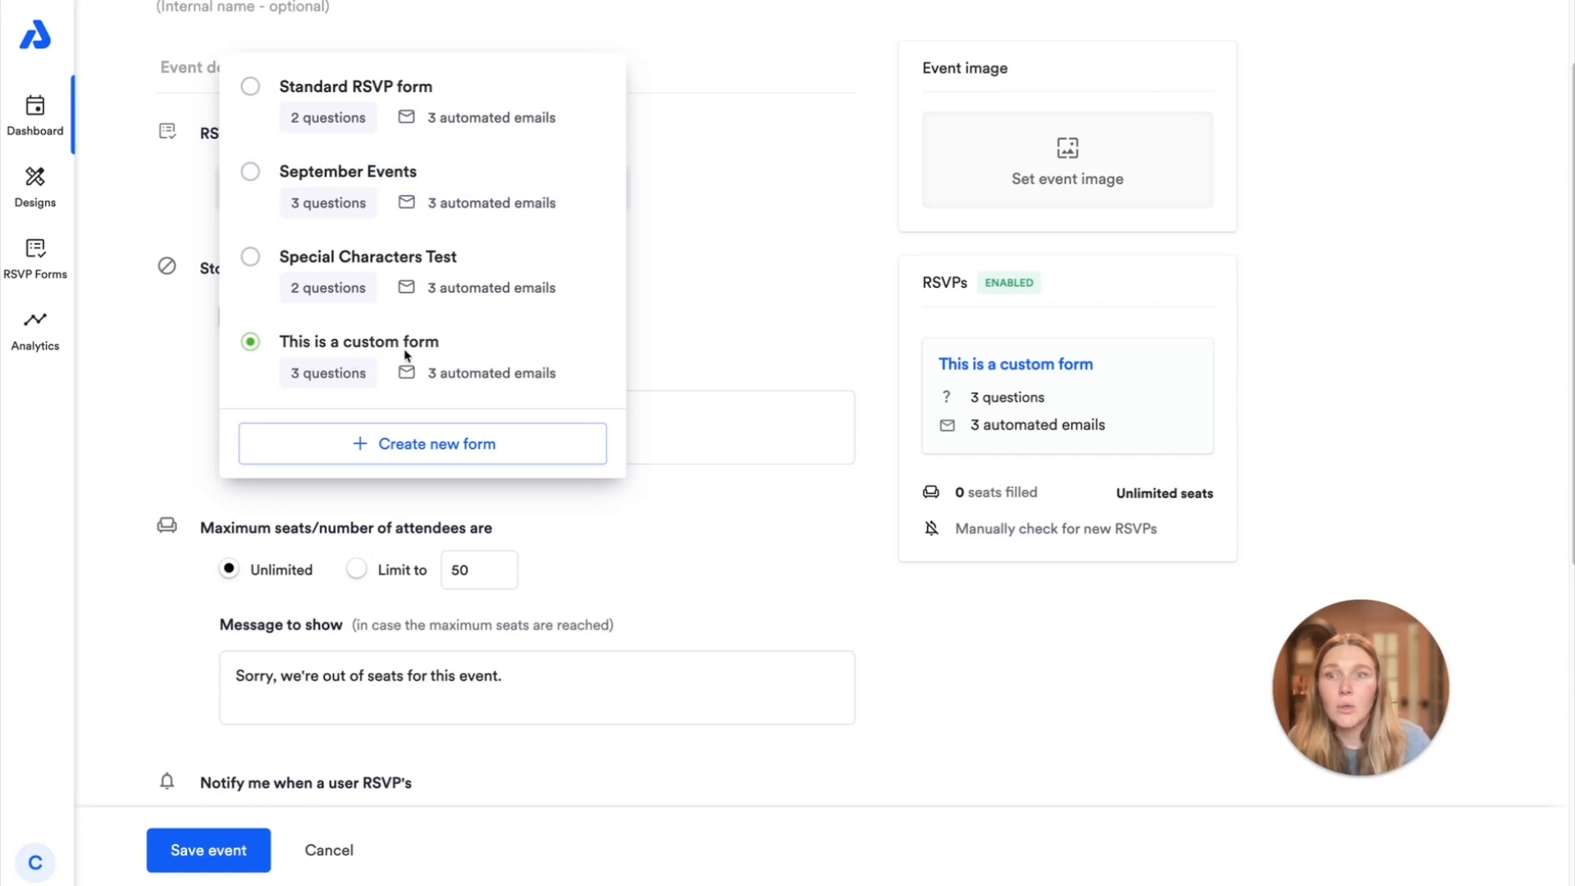
click(250, 171)
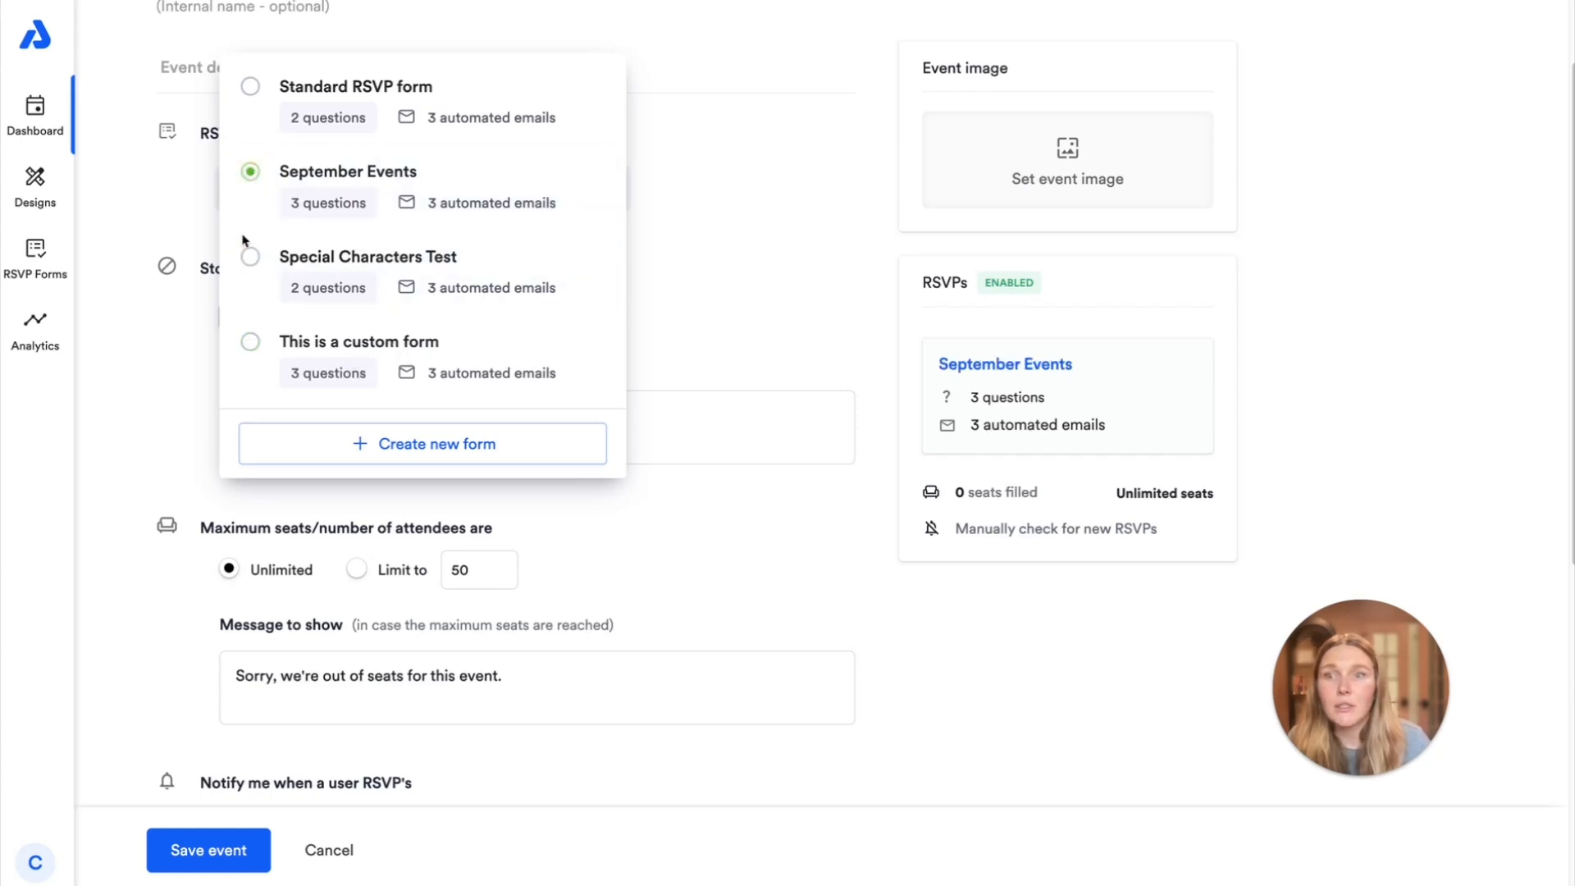
click(712, 245)
click(212, 858)
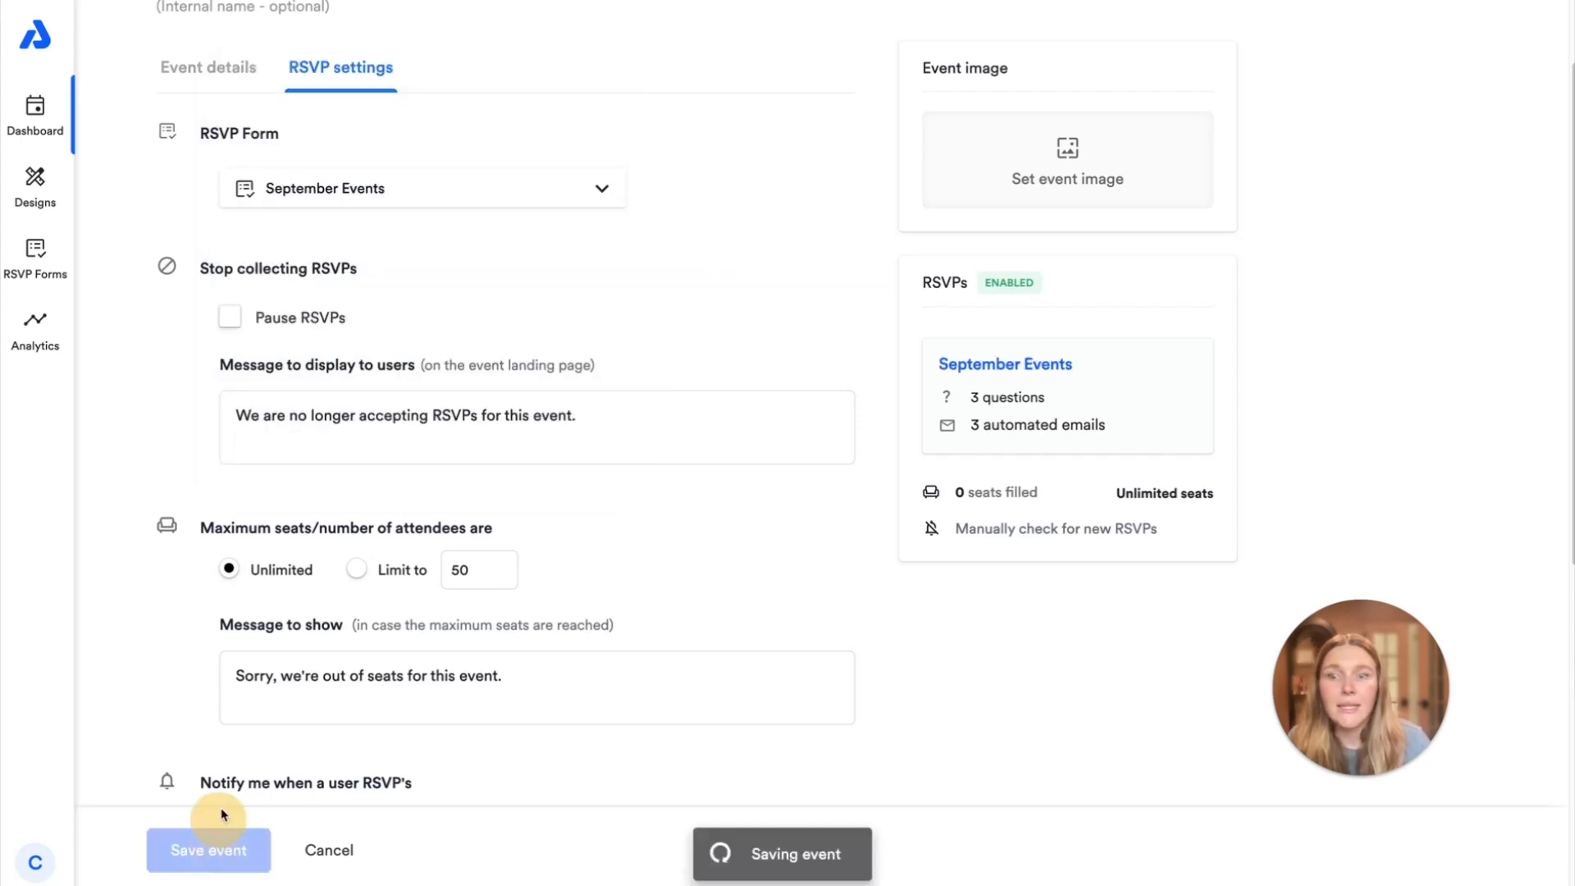
Open the event's landing page from its link, check the registration form's questions, and return to the event details
scroll(566, 370, down, 3)
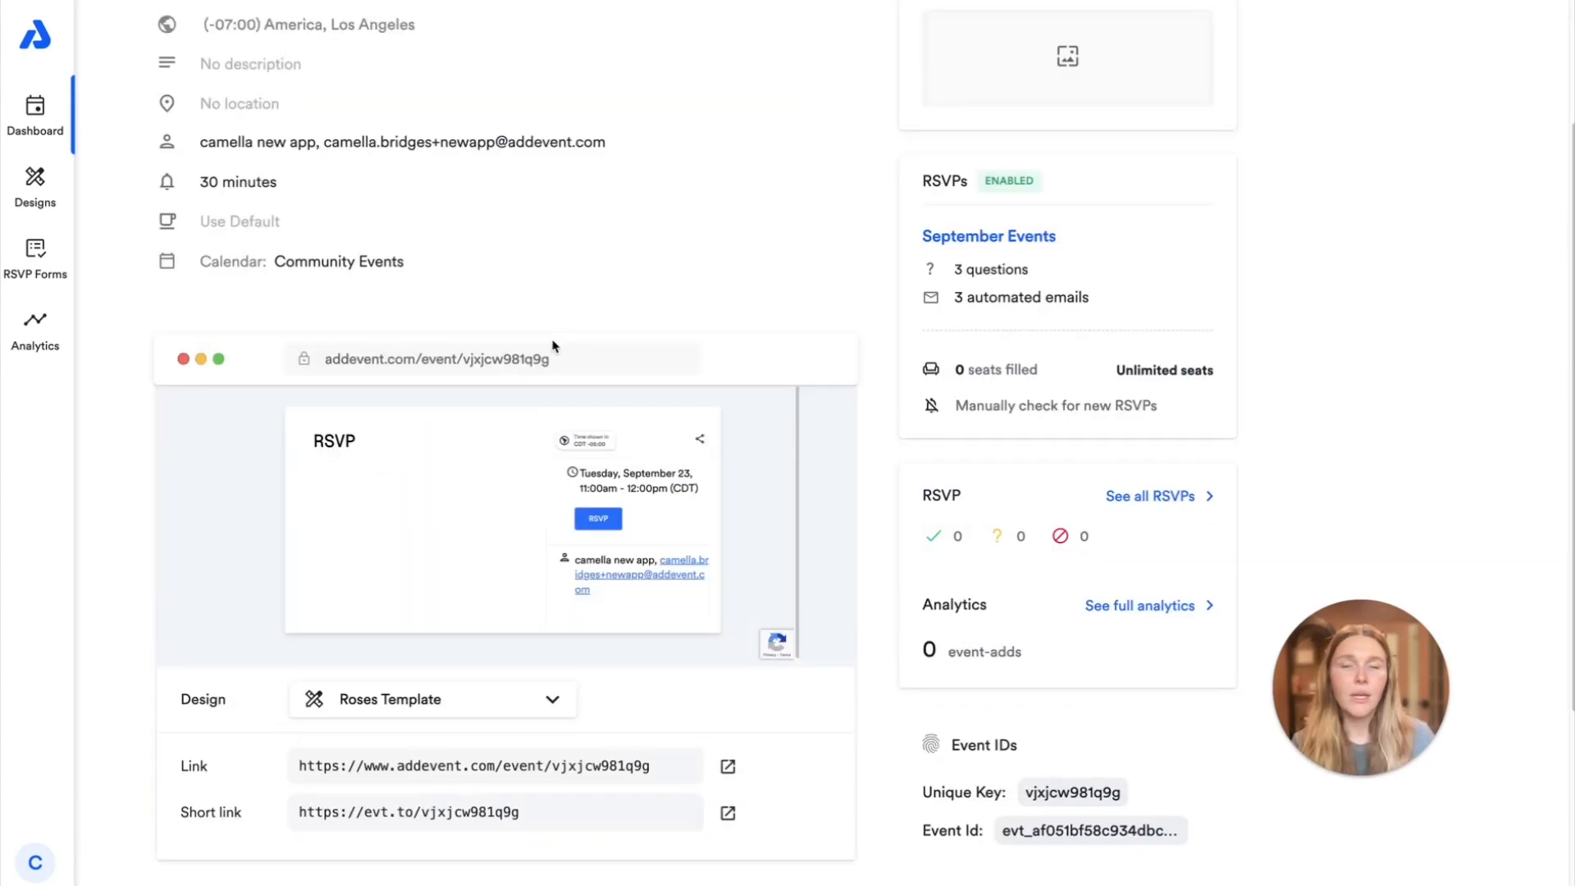
click(728, 765)
click(1023, 316)
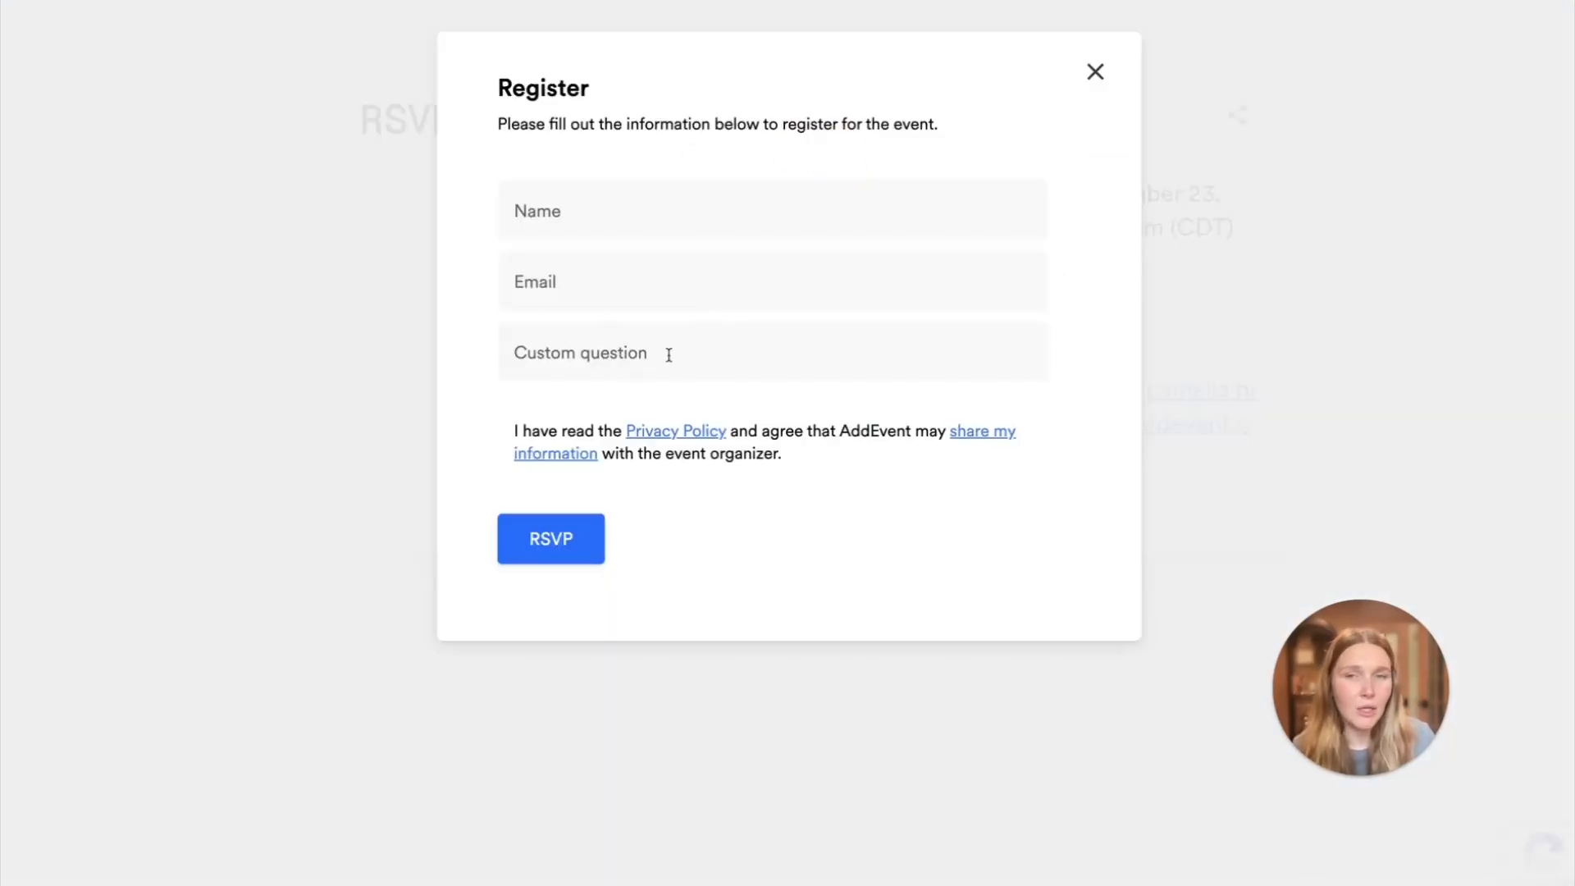
click(1107, 74)
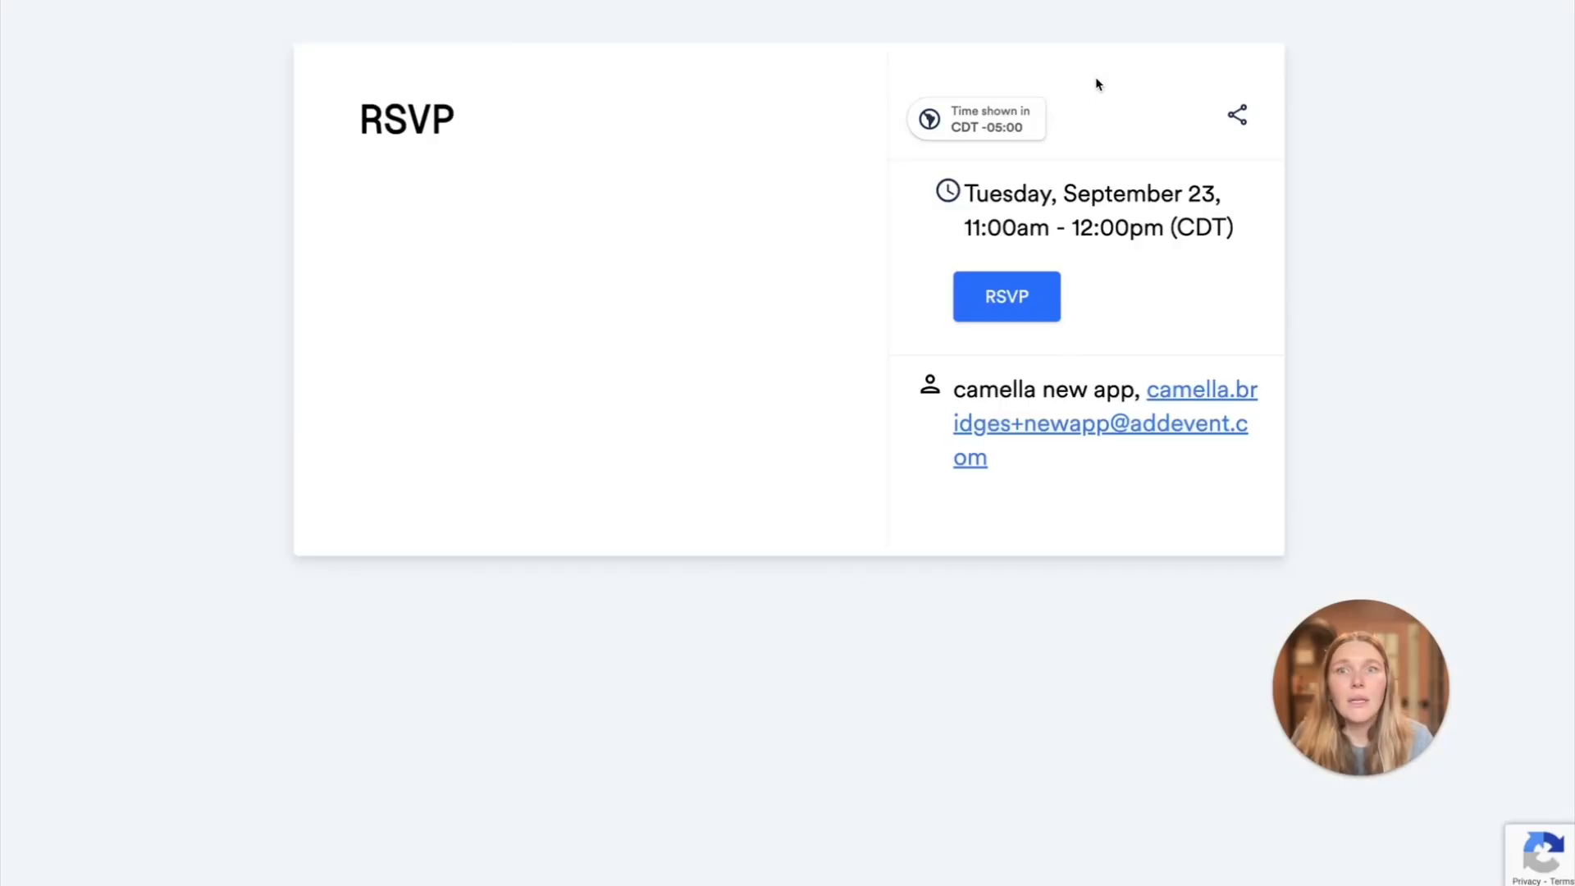
click(516, 2)
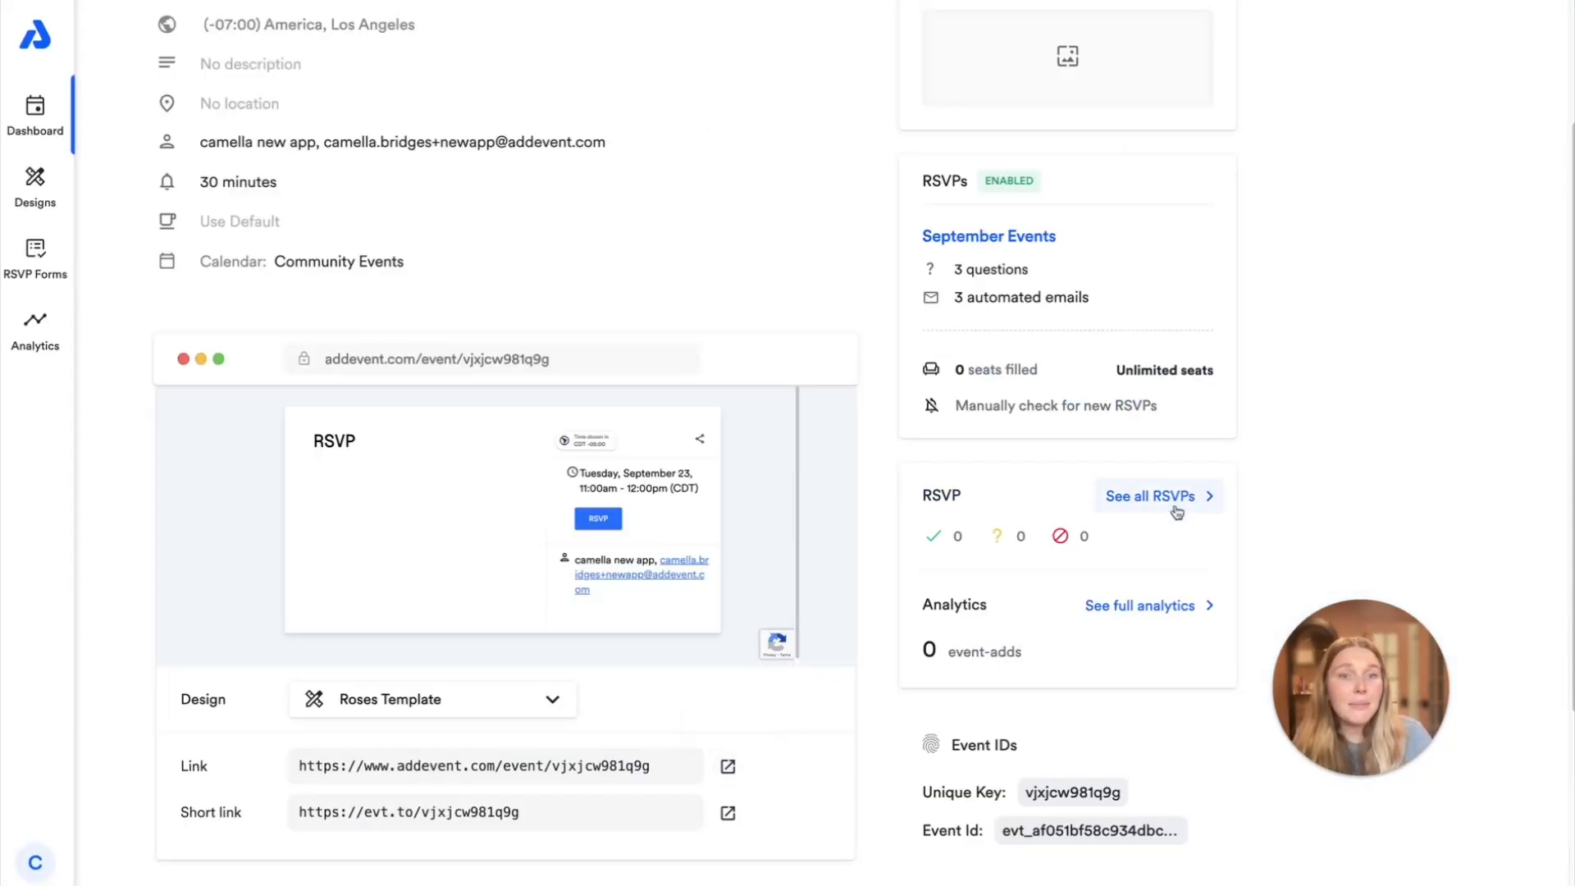
scroll(1184, 498, up, 2)
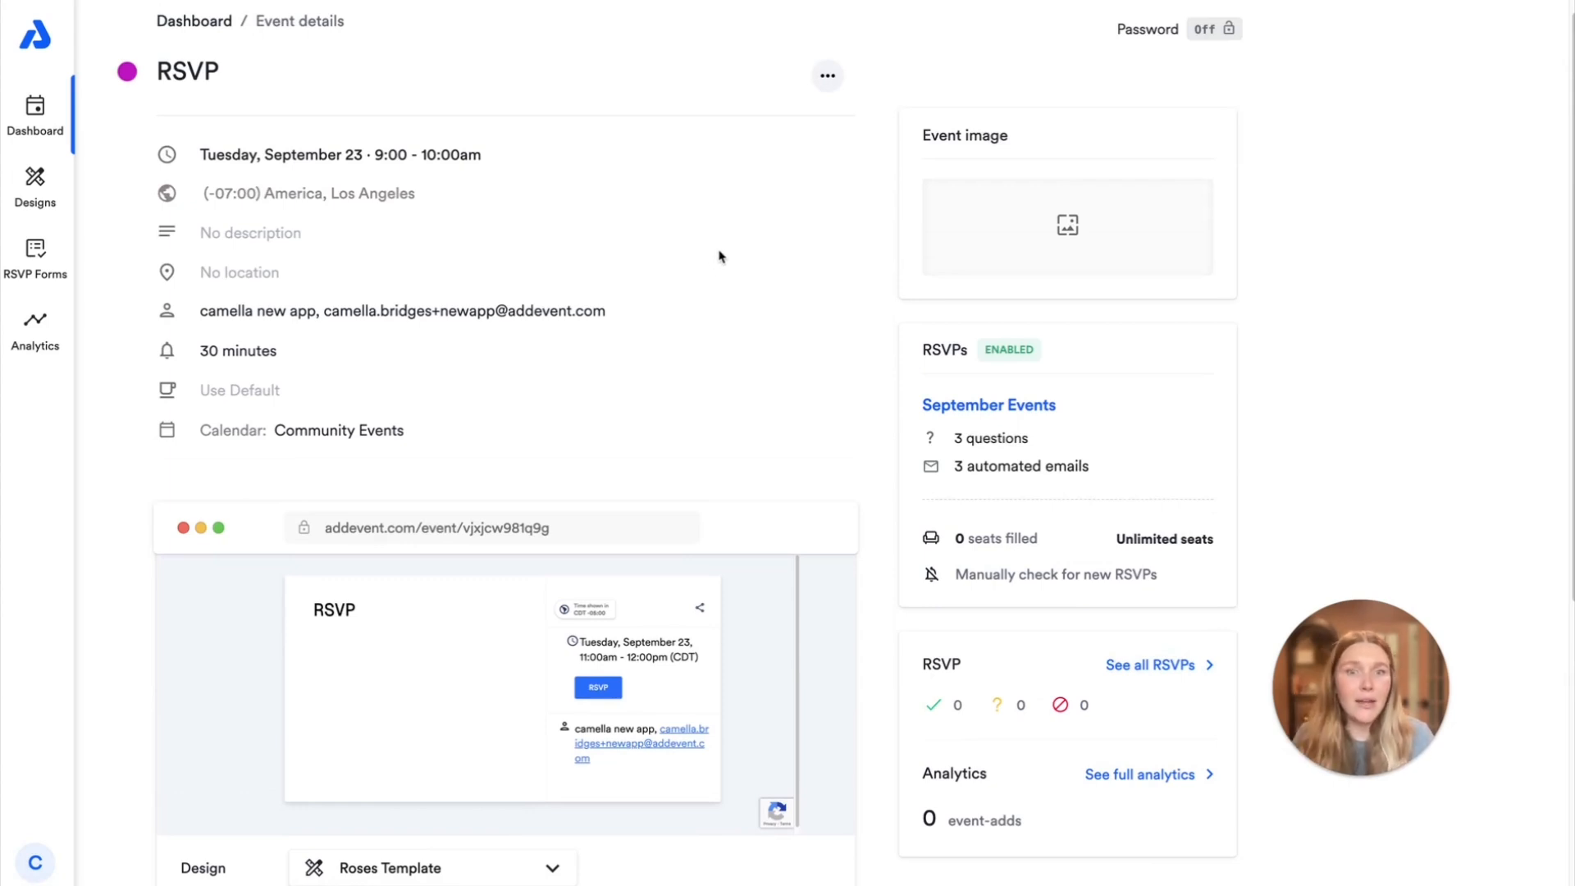
Open the event's full list of RSVP attendees from its event details
scroll(734, 262, down, 1)
click(1163, 563)
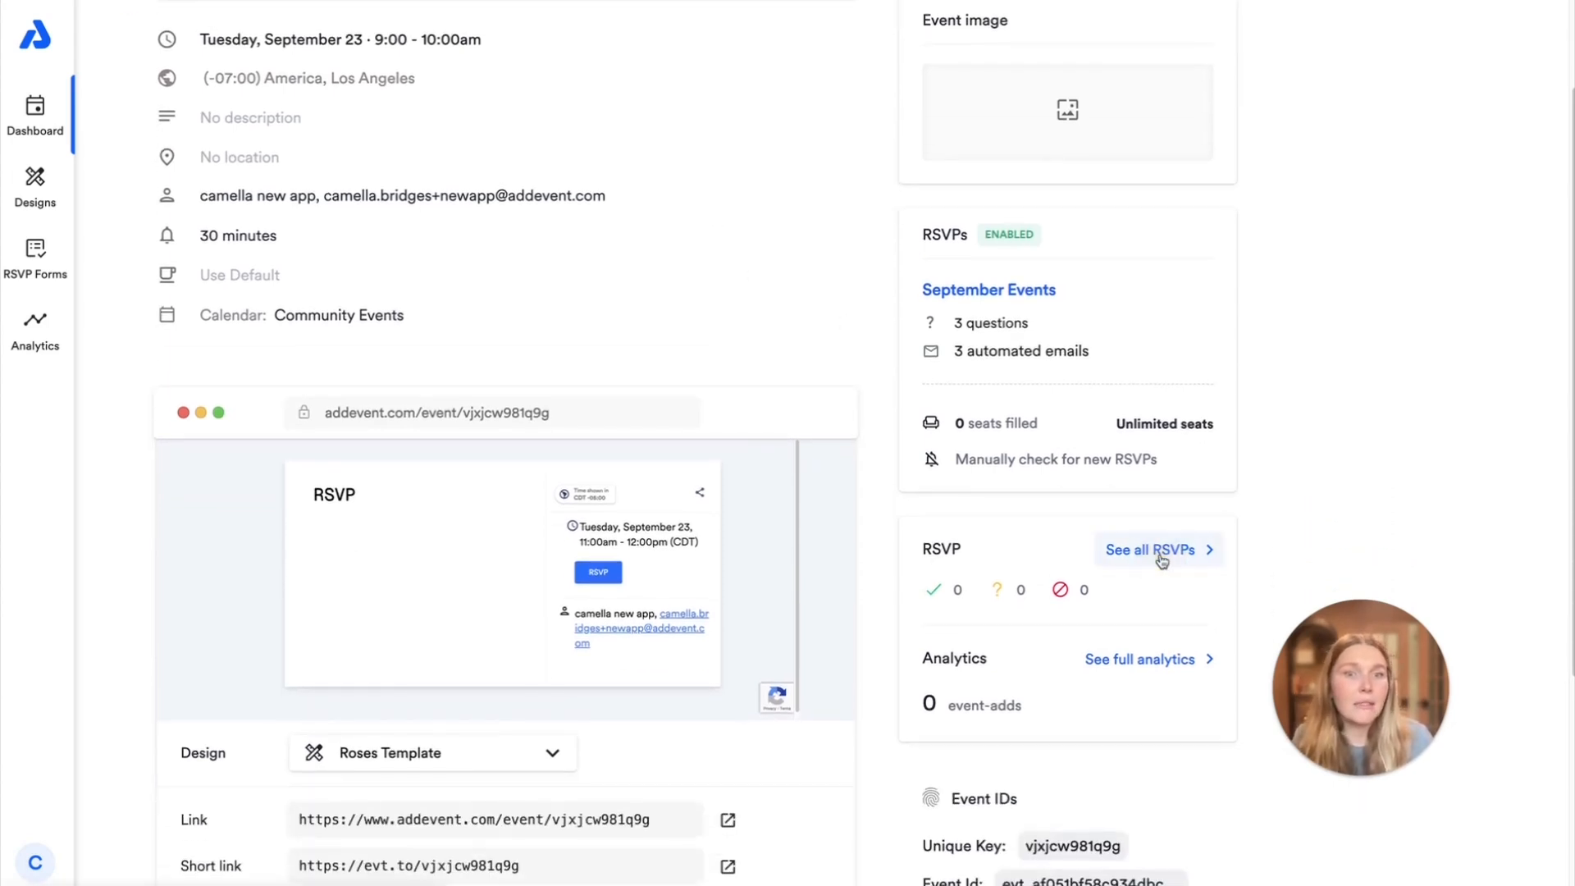
click(316, 49)
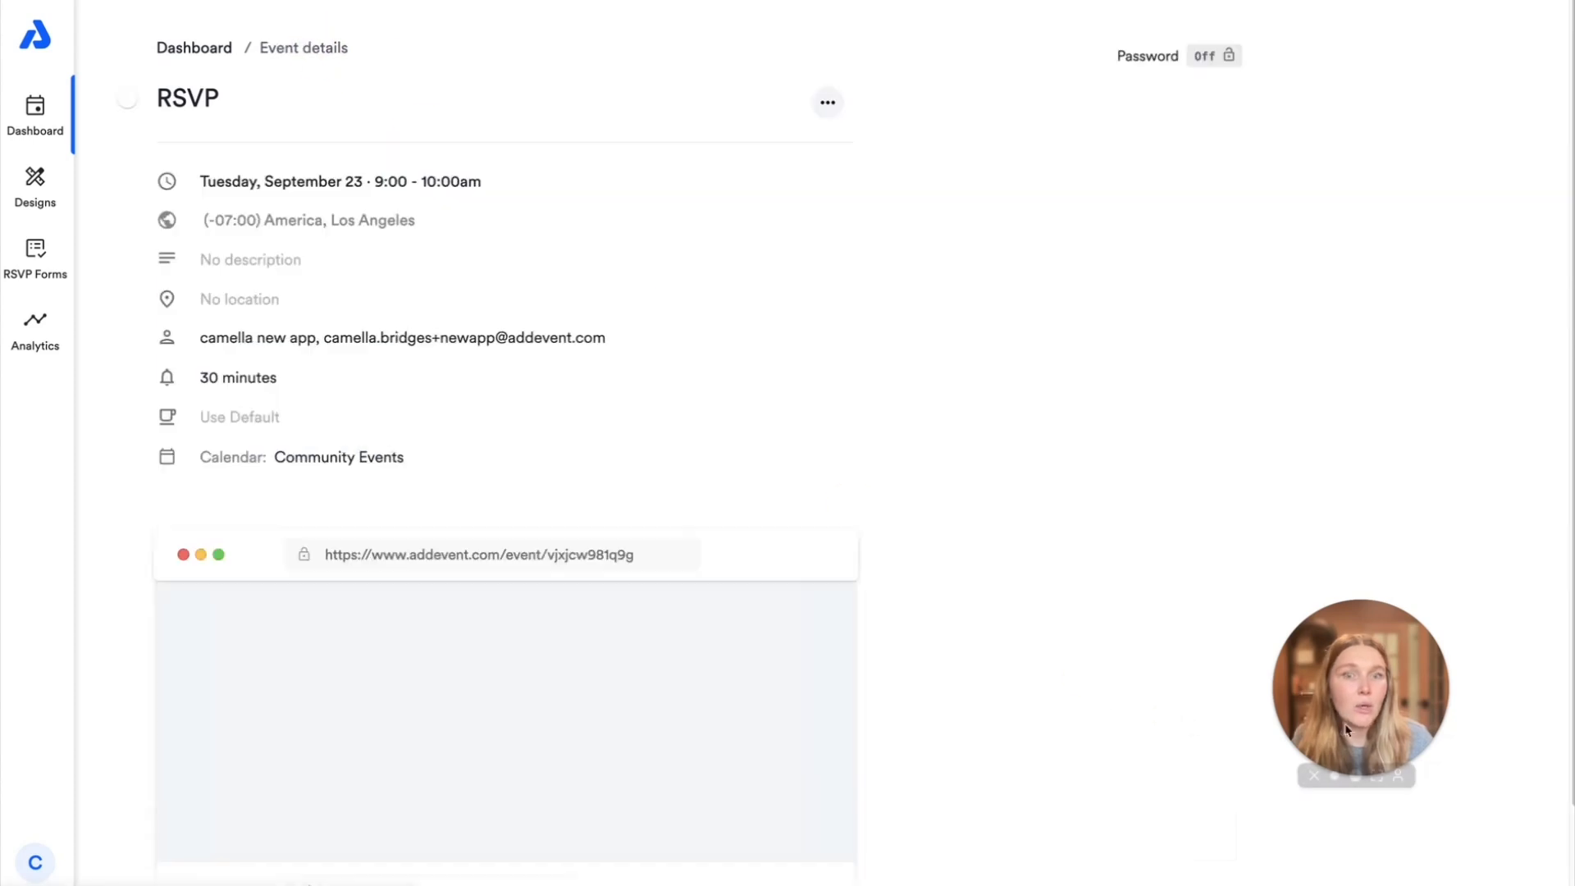
scroll(1104, 580, down, 1)
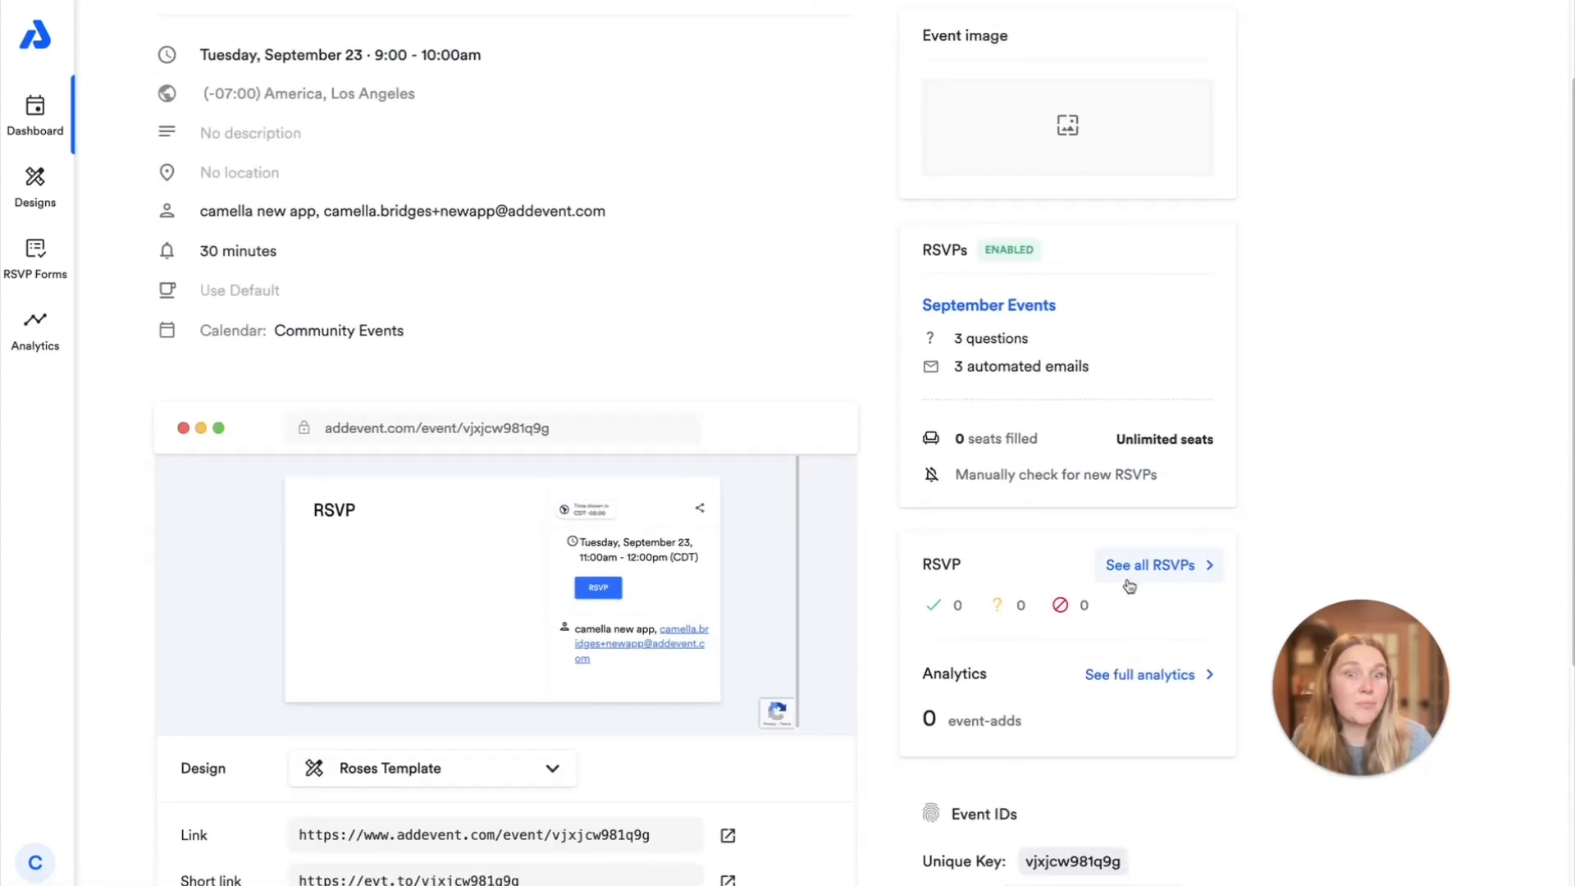
click(1137, 566)
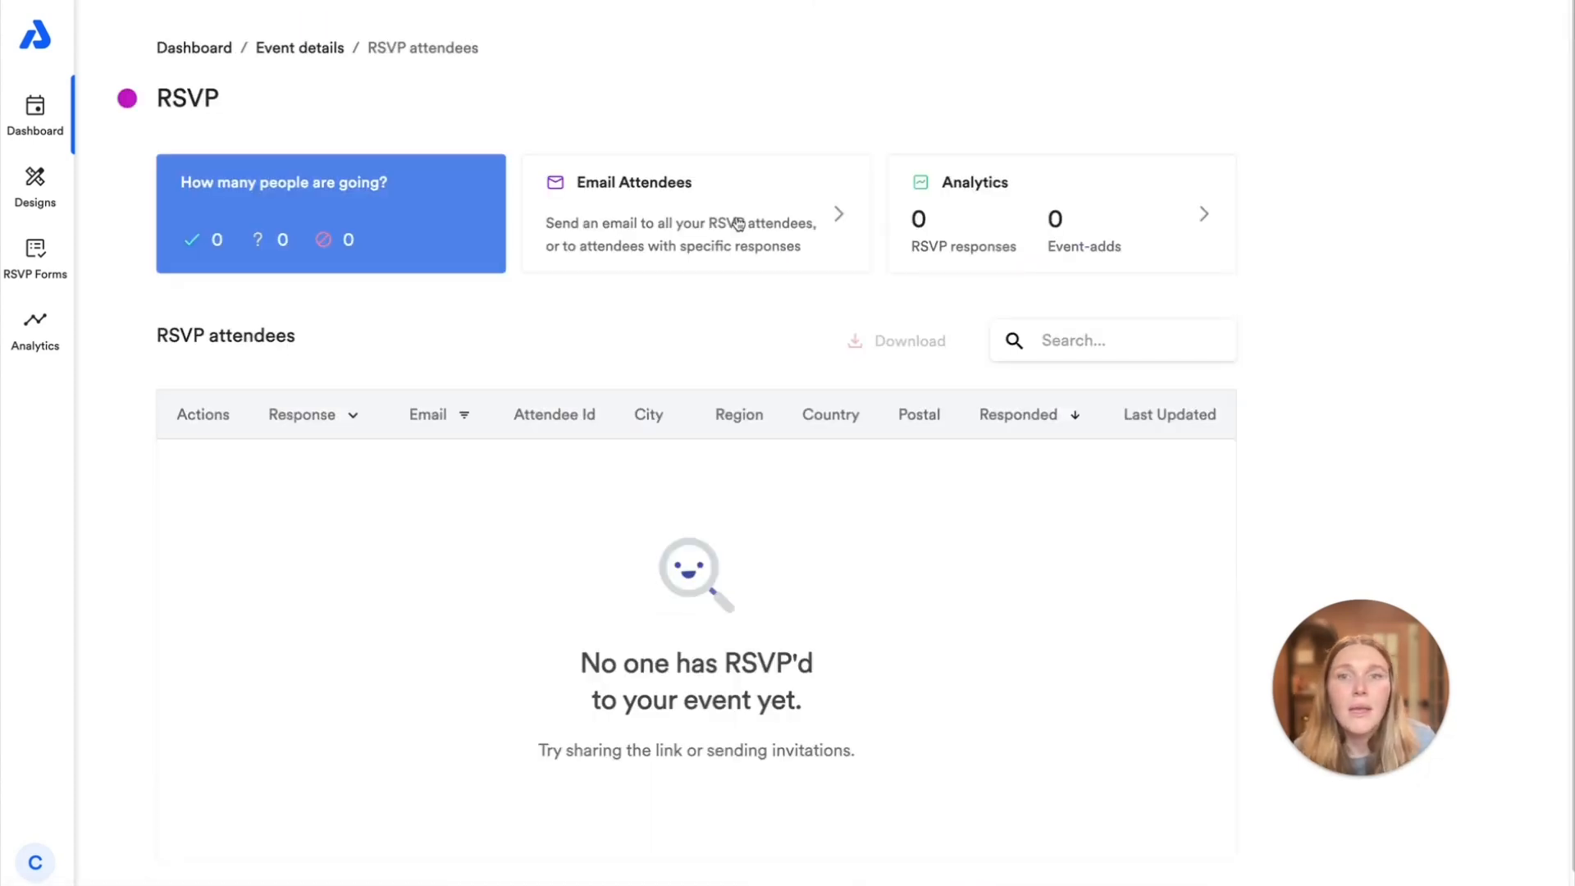
Open the email form for RSVP attendees, check its message field and recipient response options, and close it without sending
click(738, 176)
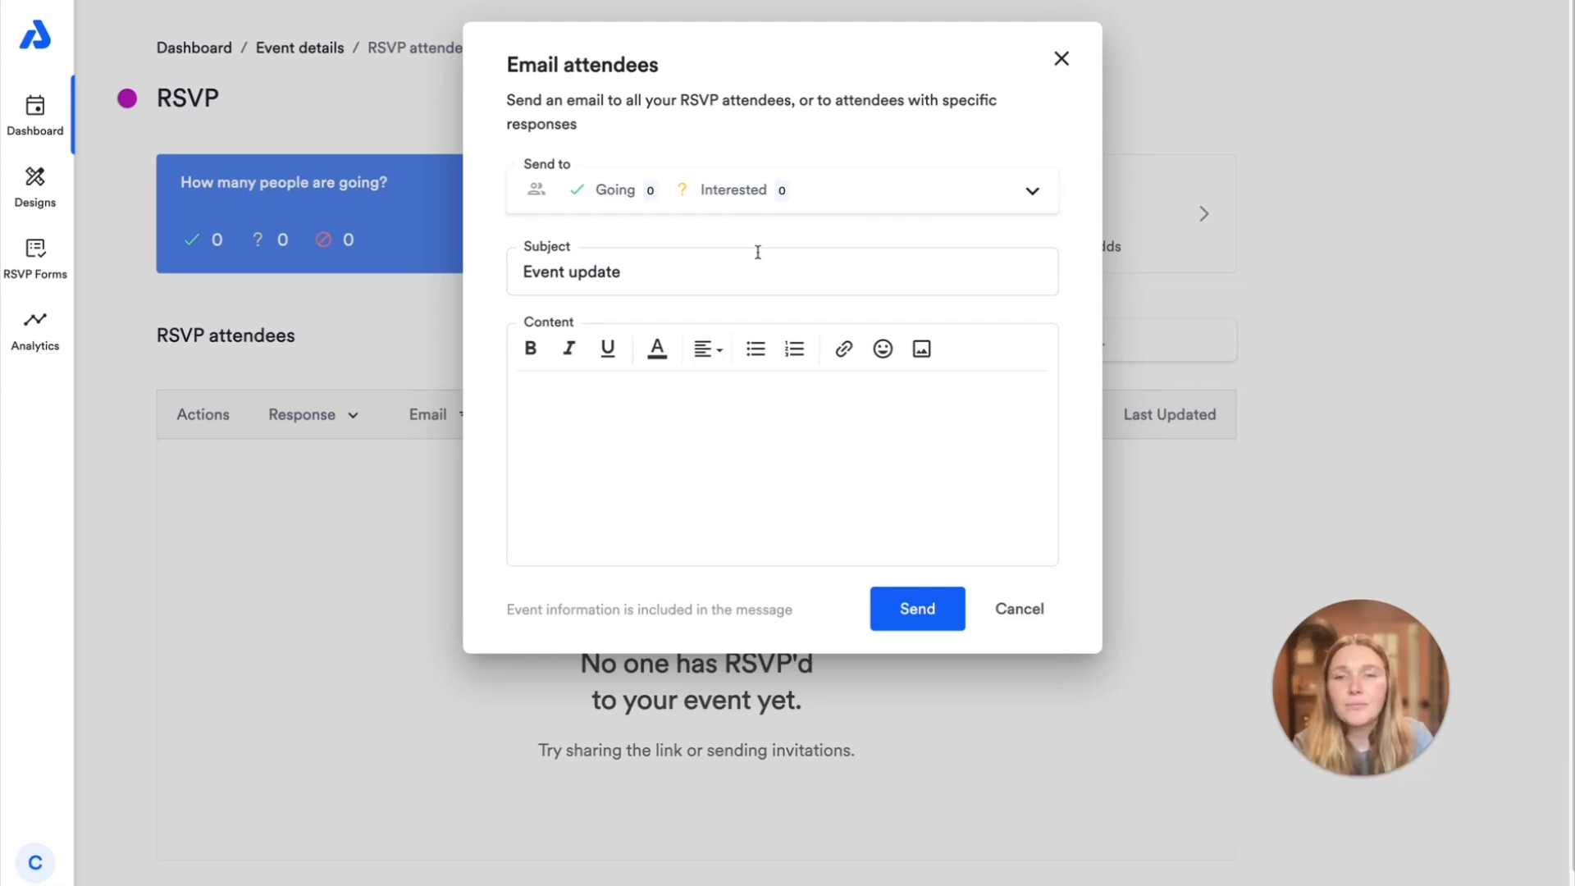
click(576, 499)
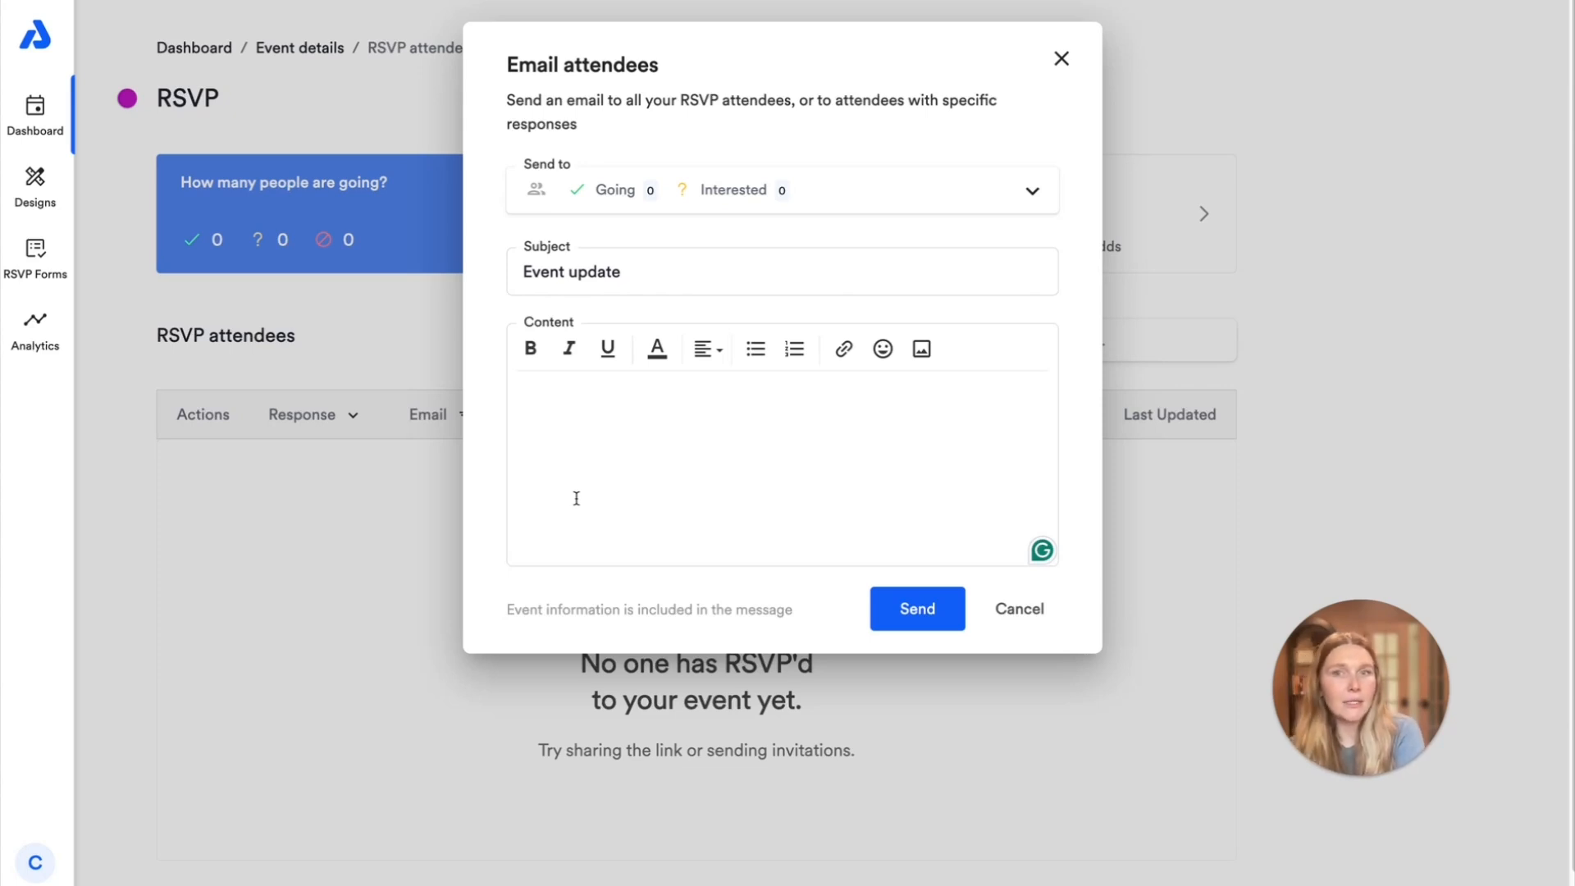
click(874, 185)
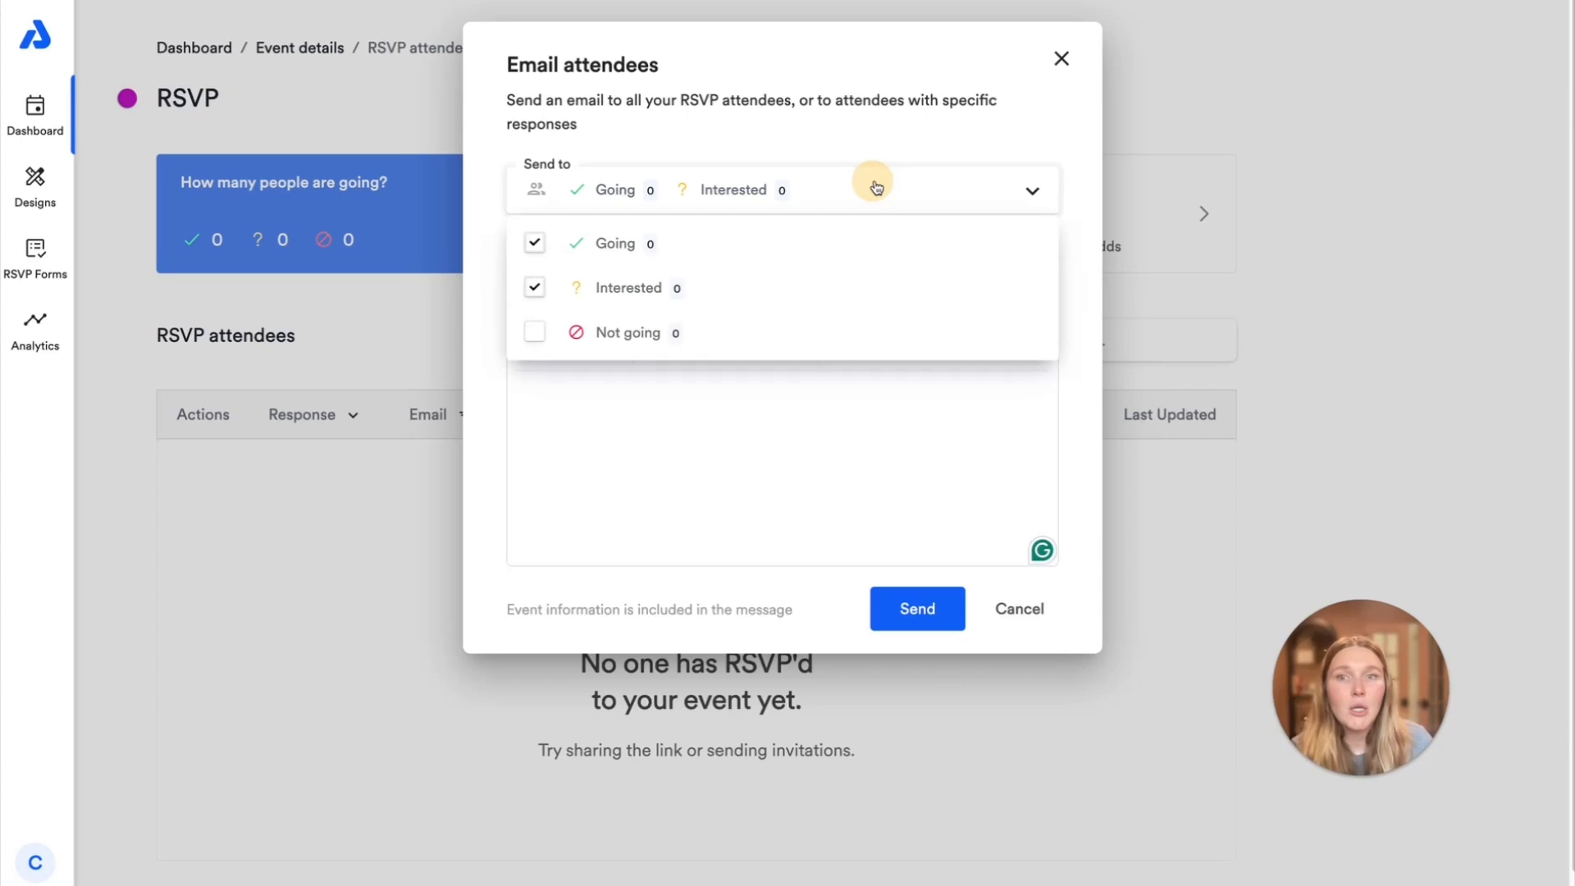
click(1022, 612)
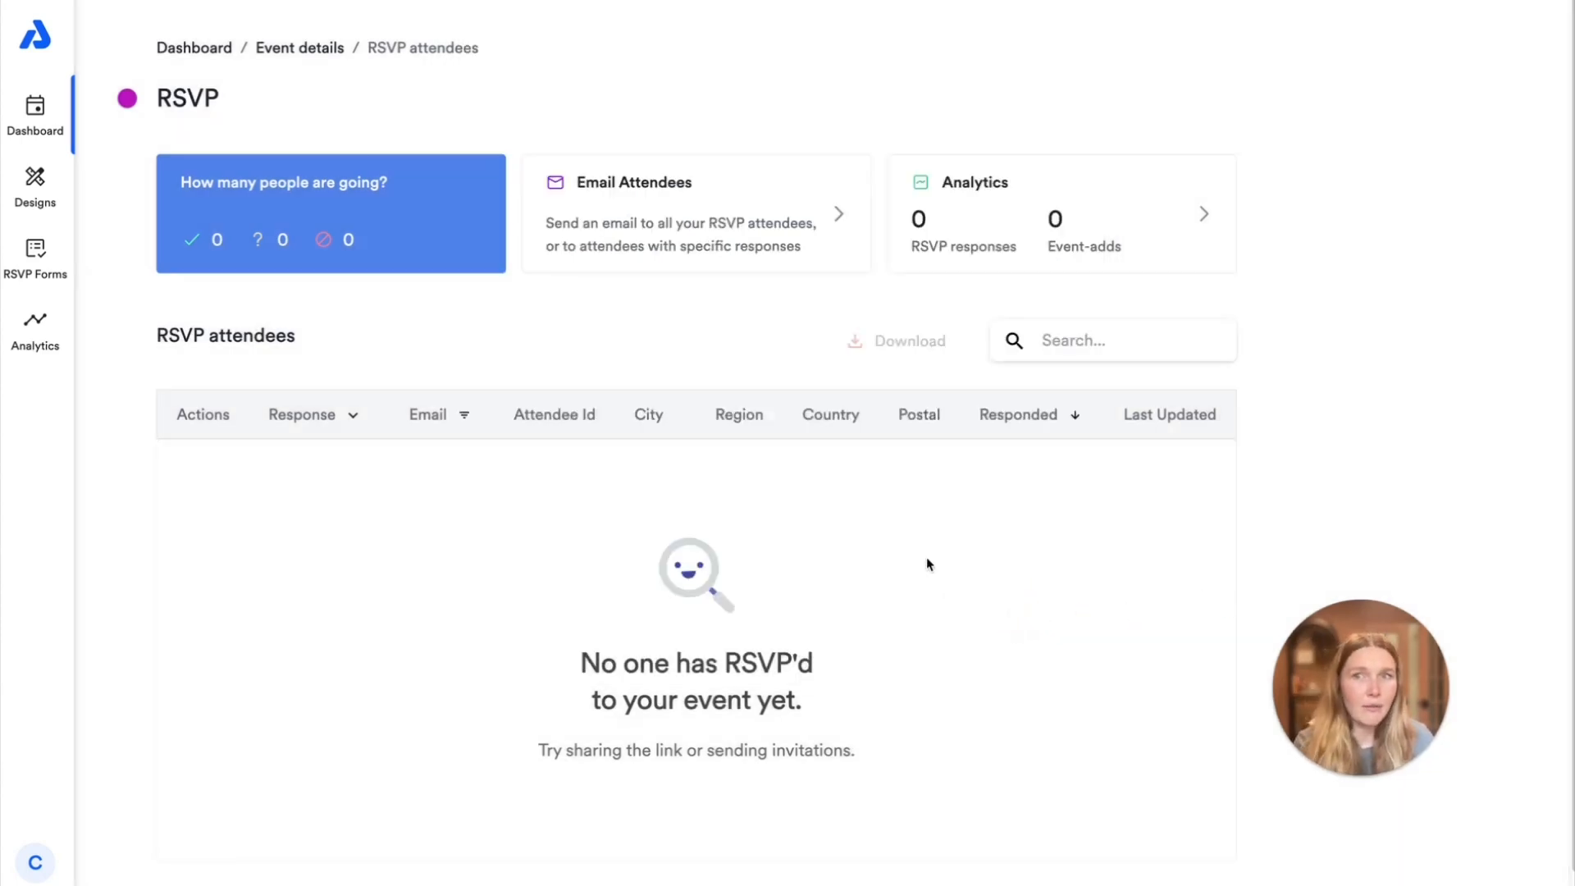